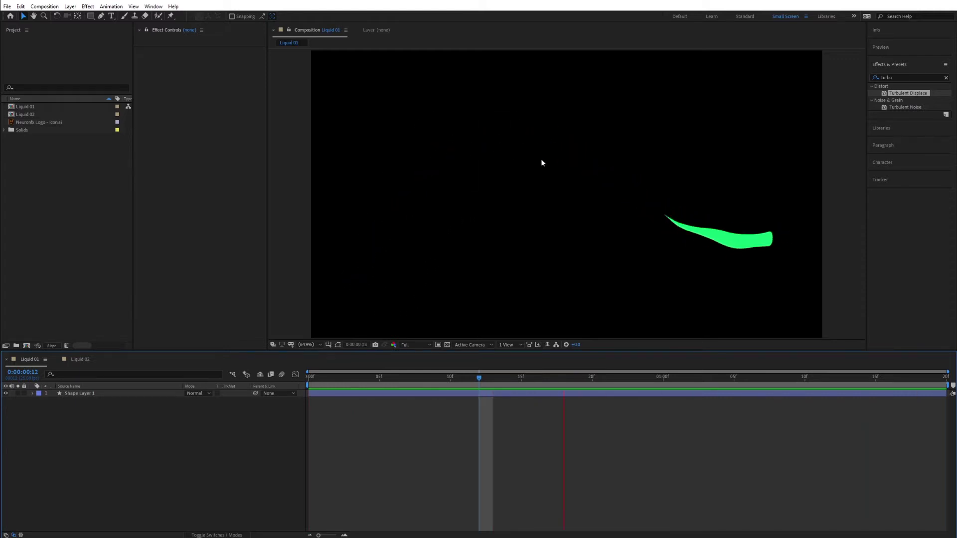
Step: Preview the finished liquid animations in the Liquid 01 and Liquid 02 compositions
click(354, 379)
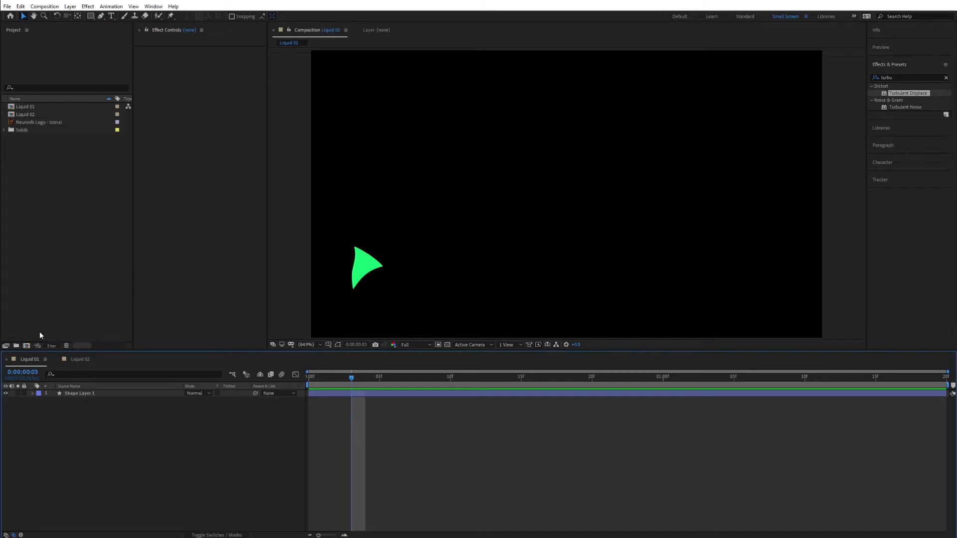
click(78, 361)
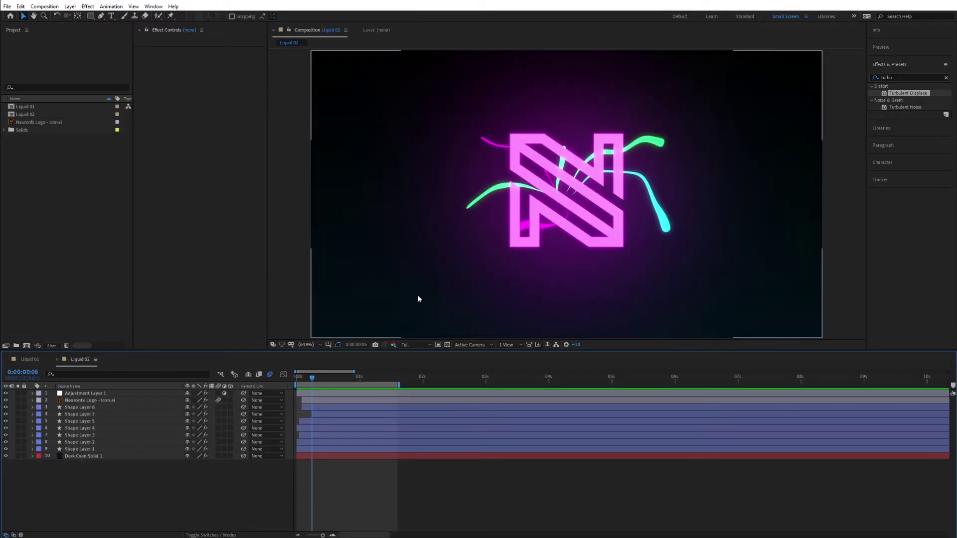
key(space)
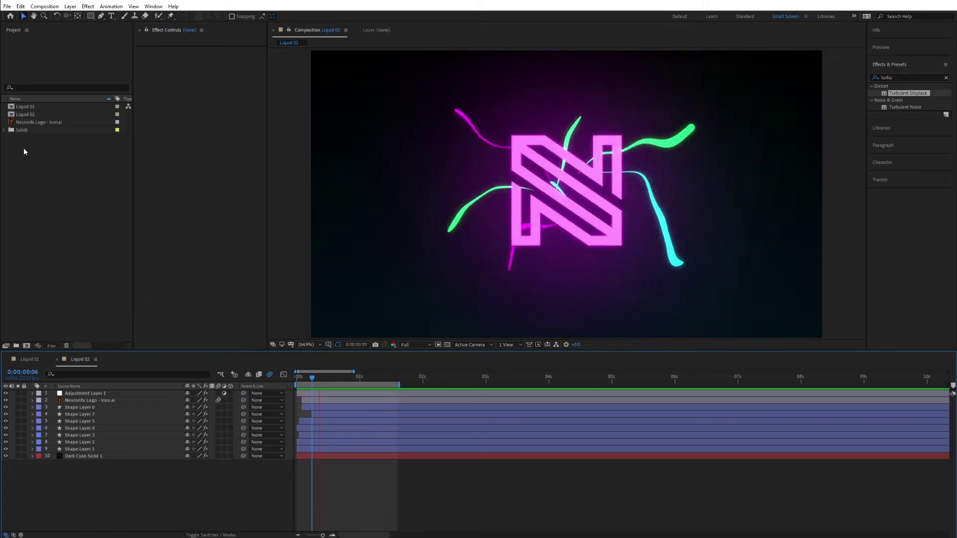
click(30, 359)
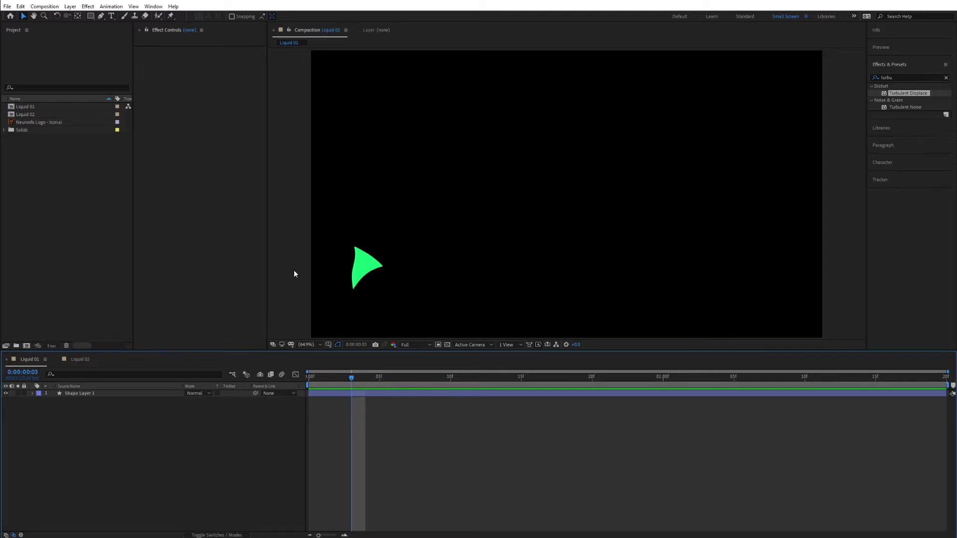
Step: Create a new 1920 x 1080 composition at 25 fps using the HDTV 1080 25 preset
click(52, 7)
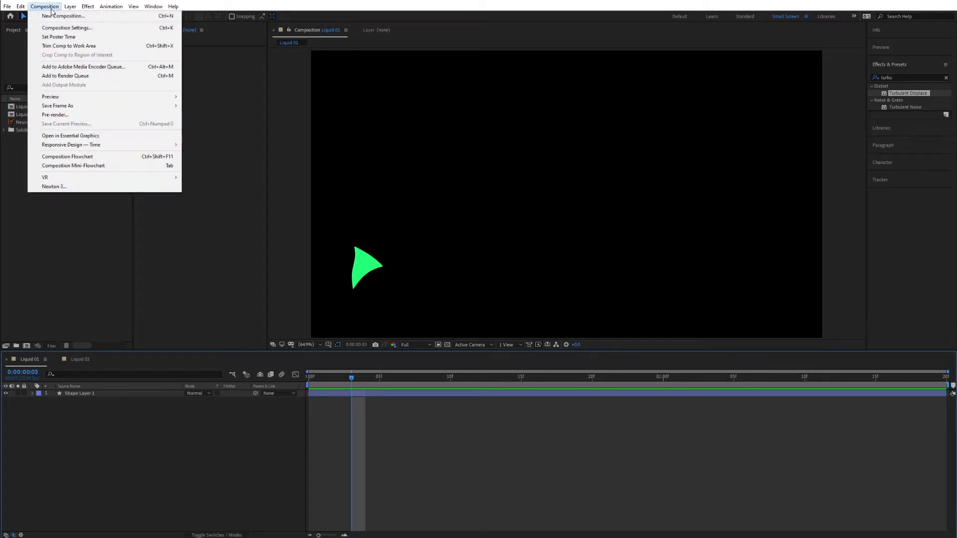
click(53, 16)
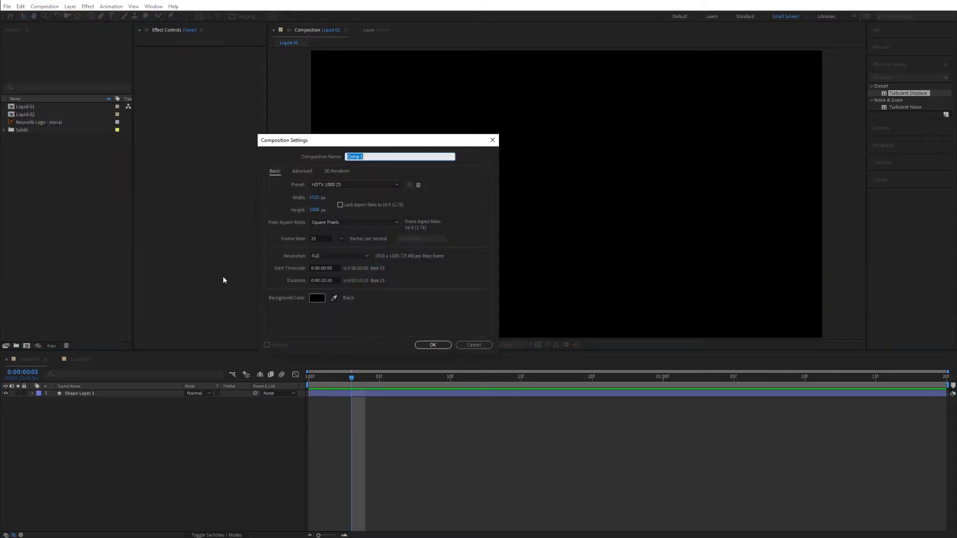
click(429, 345)
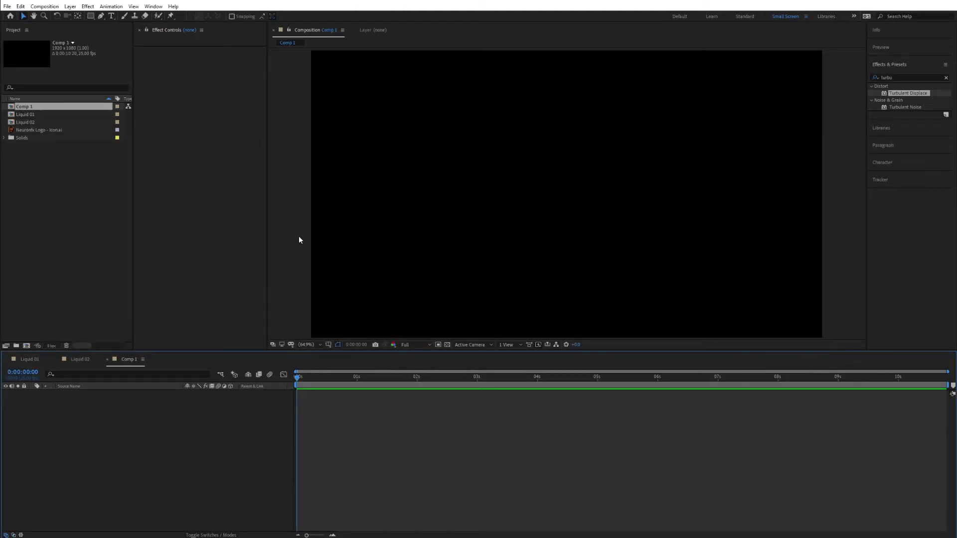
Step: Draw an open three-point curve across the composition with the Pen tool, arching high and dipping into a shallow trough, and refine its points and handles
click(101, 19)
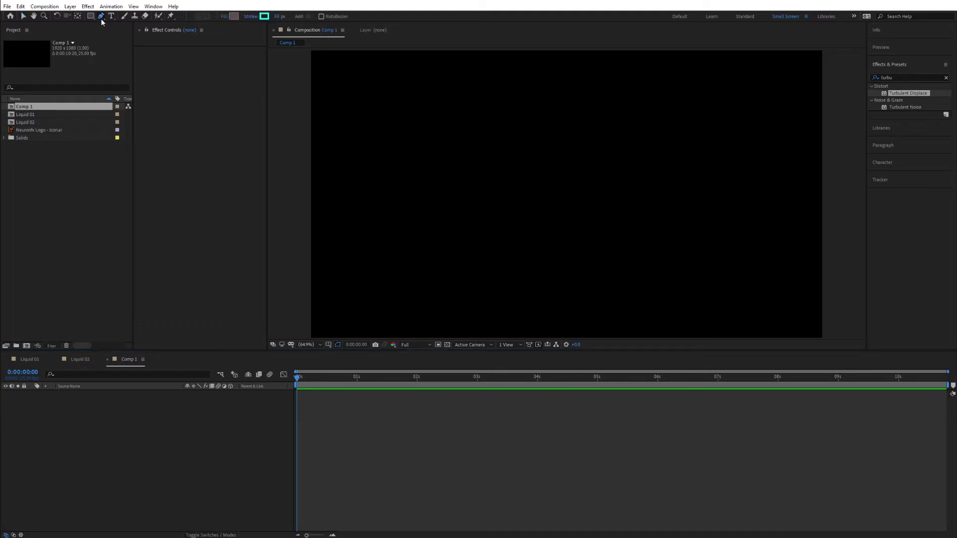
click(329, 303)
click(507, 145)
drag(507, 145, 644, 180)
mouse_move(745, 290)
mouse_down()
mouse_move(856, 264)
mouse_move(904, 265)
mouse_up()
drag(744, 291, 788, 289)
drag(507, 144, 539, 178)
mouse_move(667, 203)
mouse_down()
mouse_move(632, 163)
mouse_move(626, 190)
mouse_move(673, 199)
mouse_up()
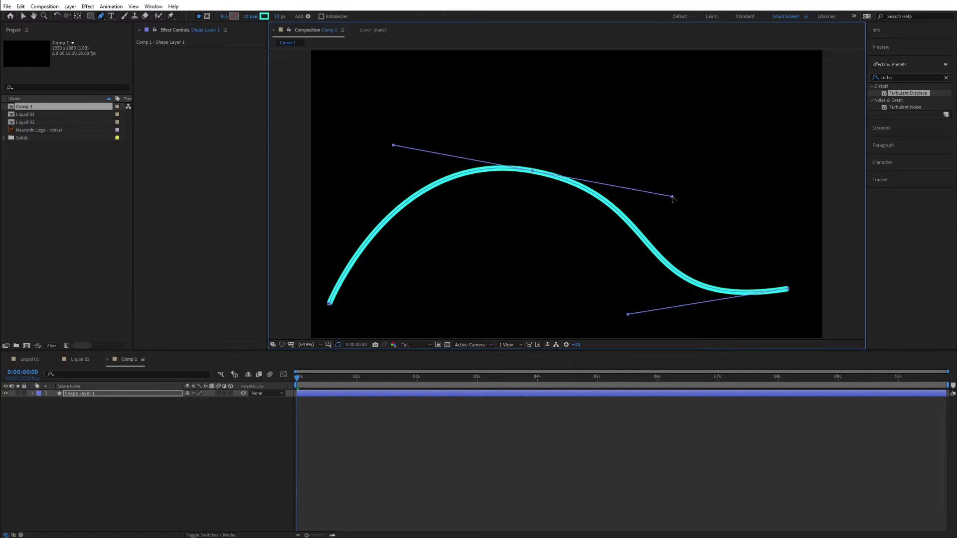
drag(330, 303, 348, 295)
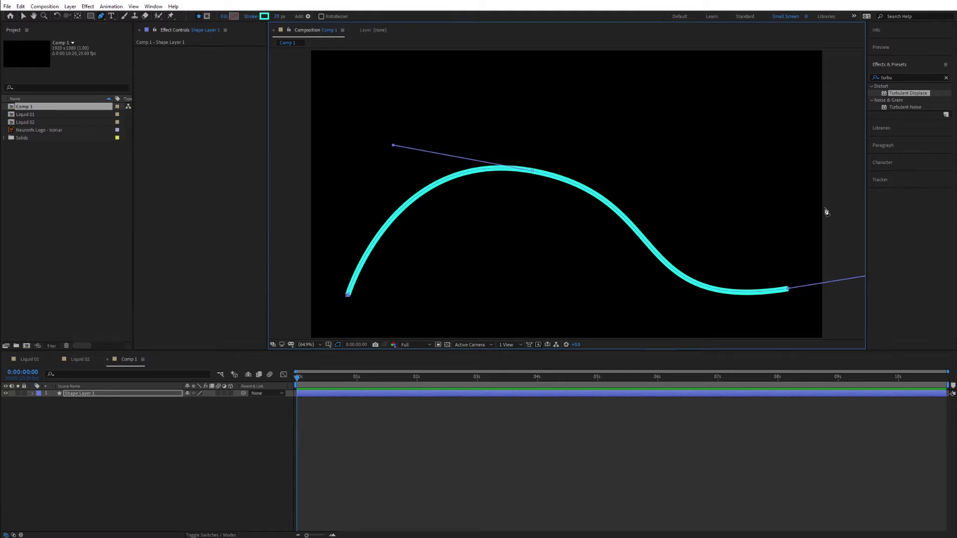
click(104, 456)
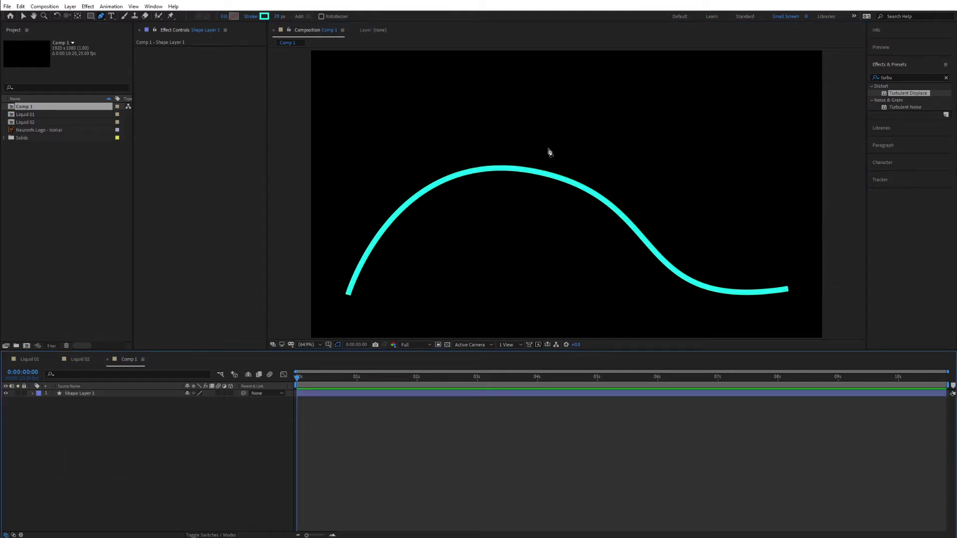
Step: Expand the Stroke 1 properties inside the contents of the curve's shape layer
click(80, 393)
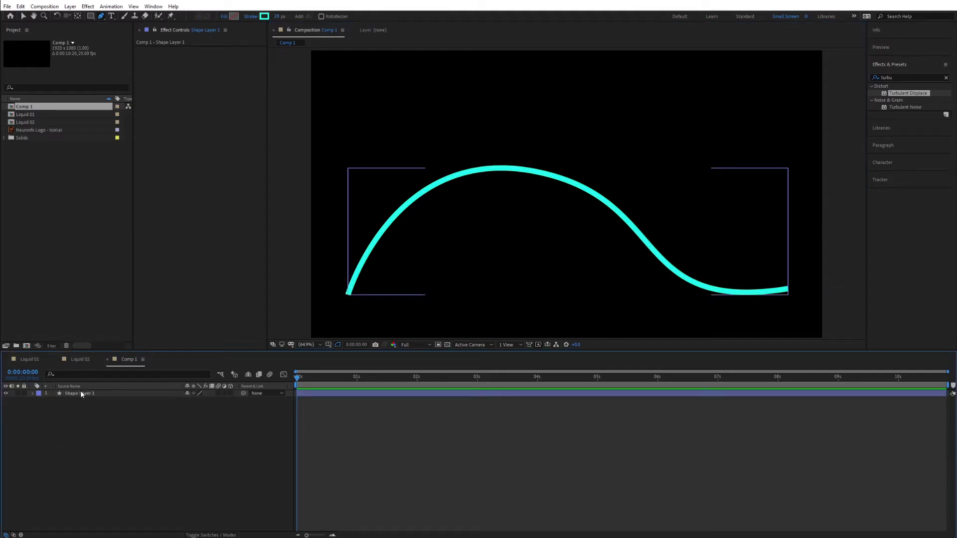
click(32, 394)
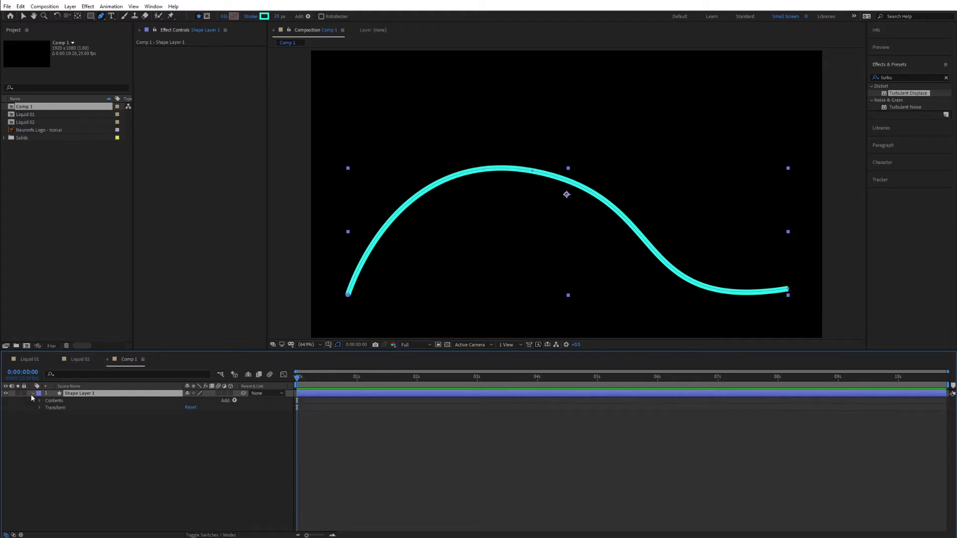
click(39, 400)
click(47, 408)
click(69, 424)
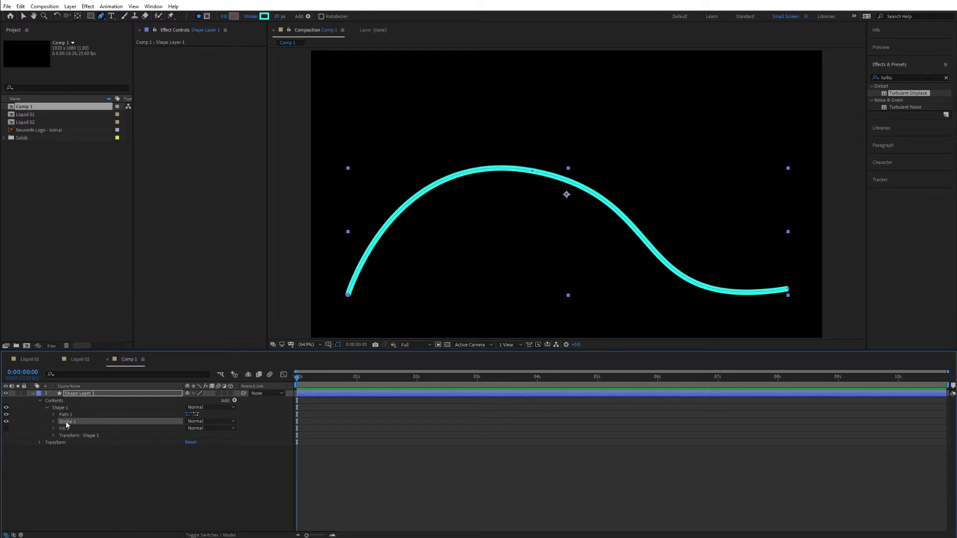
click(53, 422)
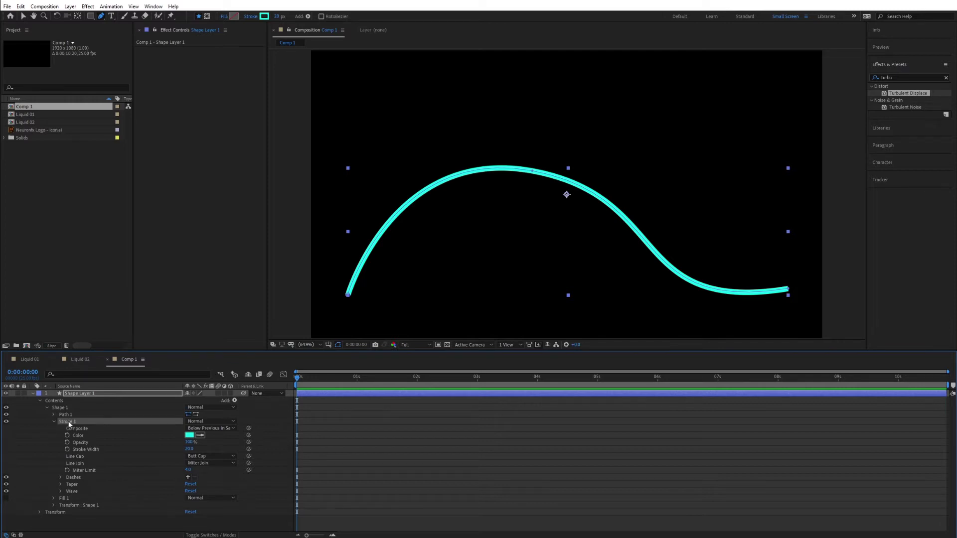
click(234, 401)
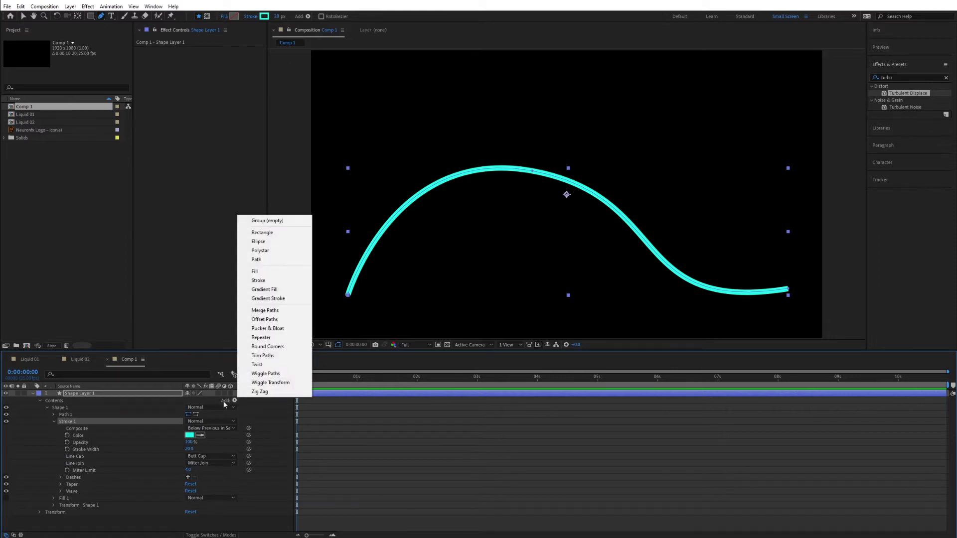
click(235, 403)
click(234, 401)
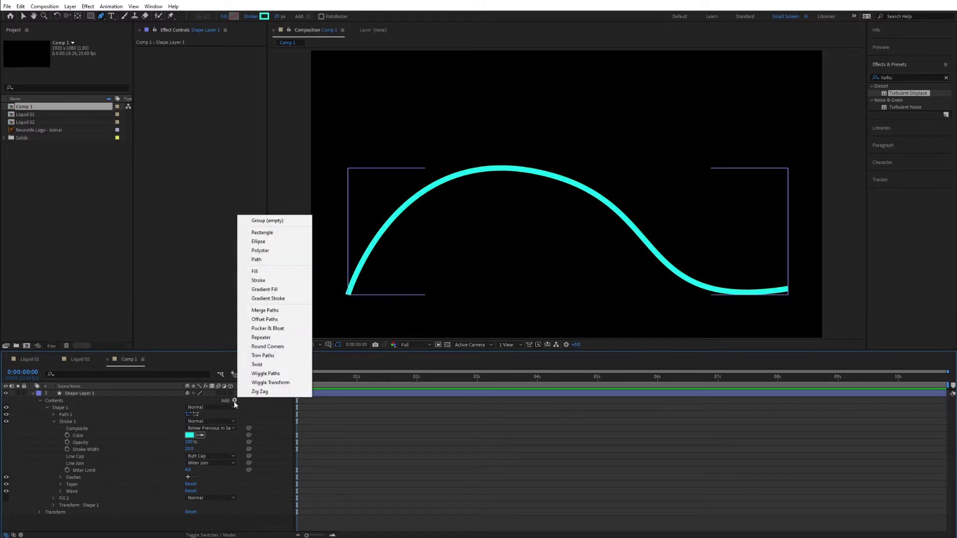
click(74, 420)
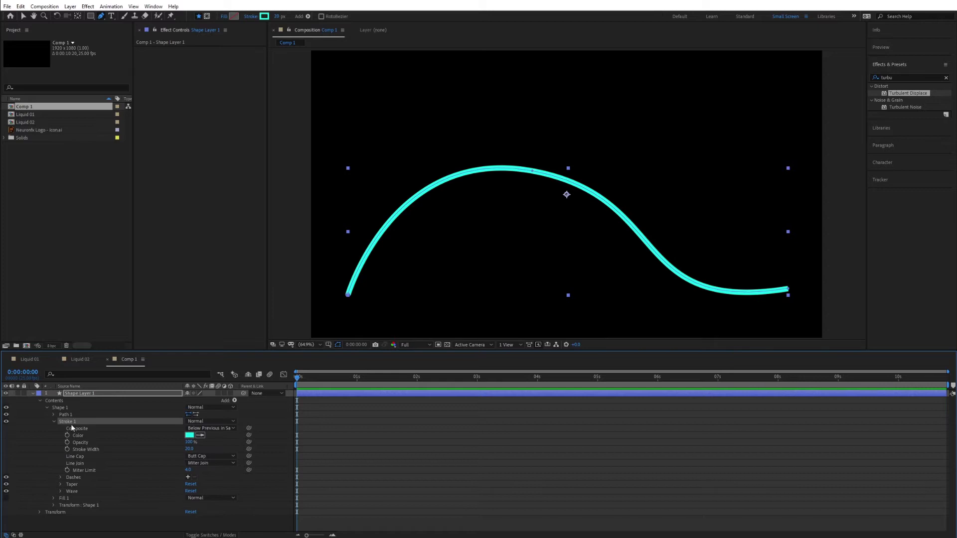
Step: Set the Stroke Width of the curve's Stroke 1 to 60
click(56, 419)
click(54, 420)
click(54, 421)
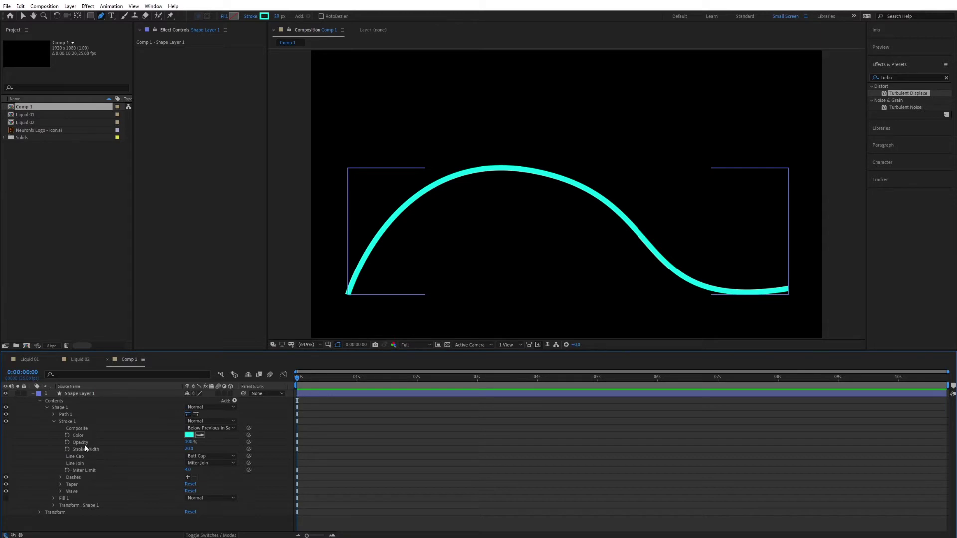
mouse_move(188, 450)
mouse_down()
mouse_move(212, 449)
mouse_move(199, 444)
mouse_up()
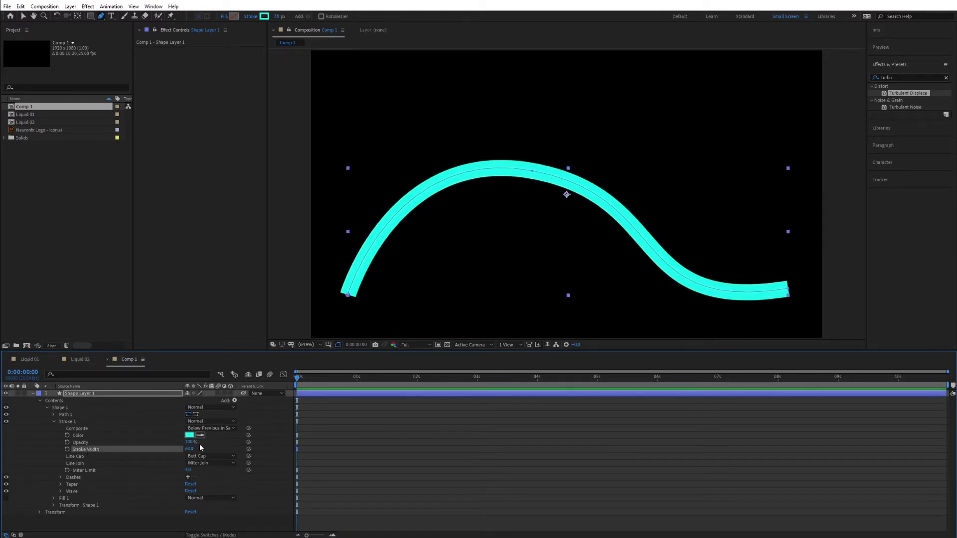
Step: Taper the curve's stroke with a Start Length of 100% and an End Length of 11%
click(75, 481)
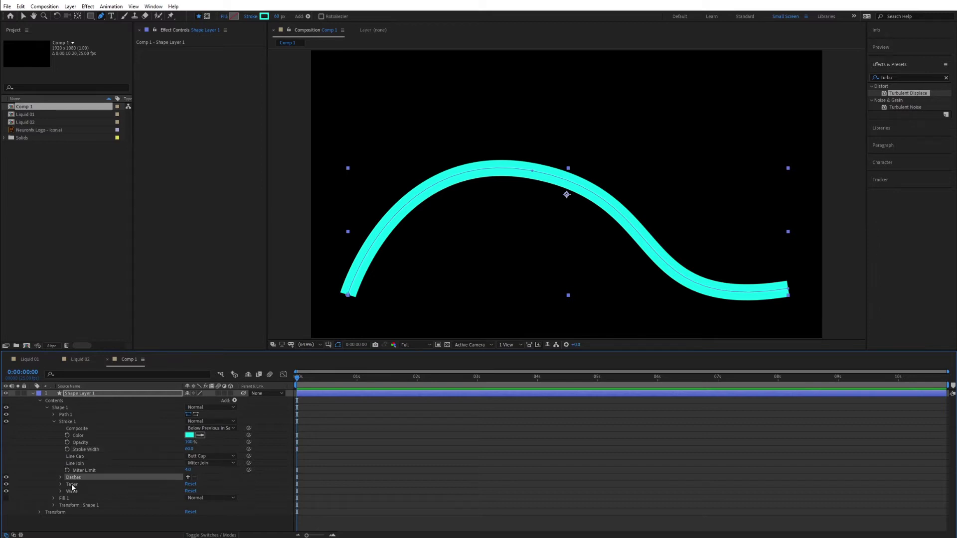
click(71, 486)
click(72, 492)
click(71, 488)
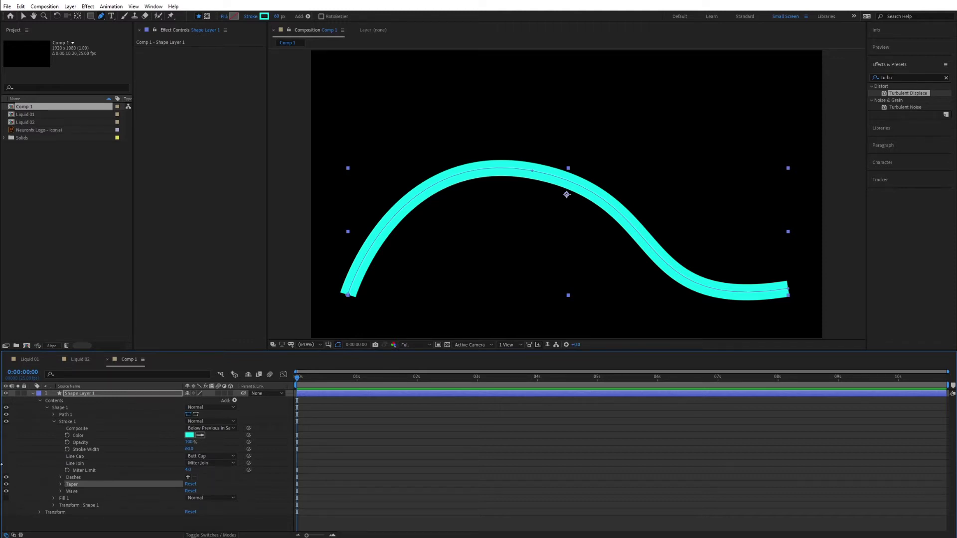
click(59, 484)
scroll(60, 482, down, 2)
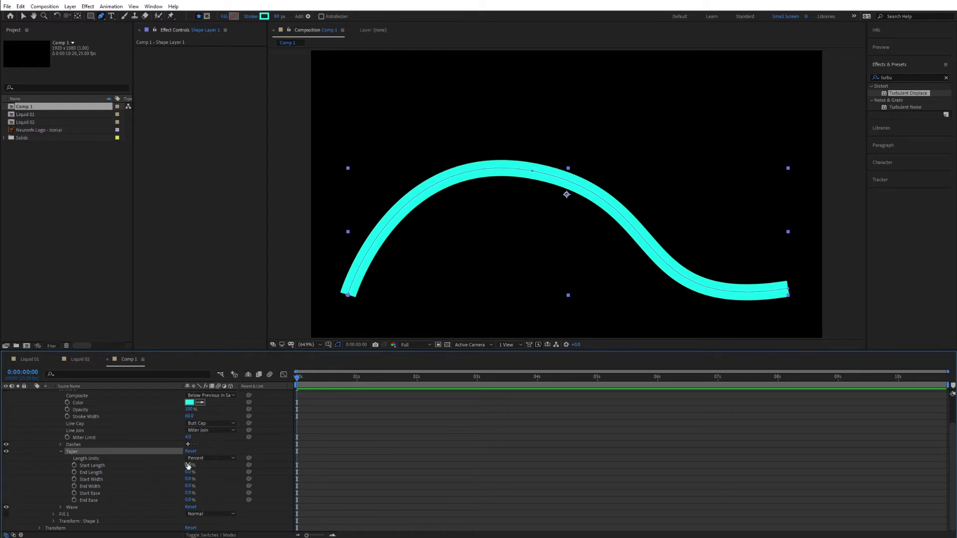
click(94, 466)
mouse_move(189, 464)
mouse_down()
mouse_move(230, 463)
mouse_move(201, 451)
mouse_move(238, 442)
mouse_up()
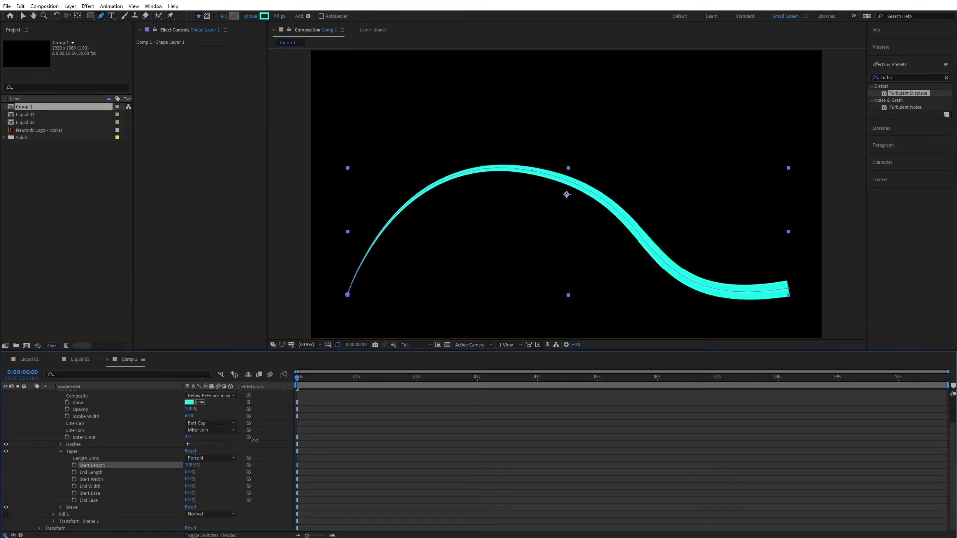
click(228, 467)
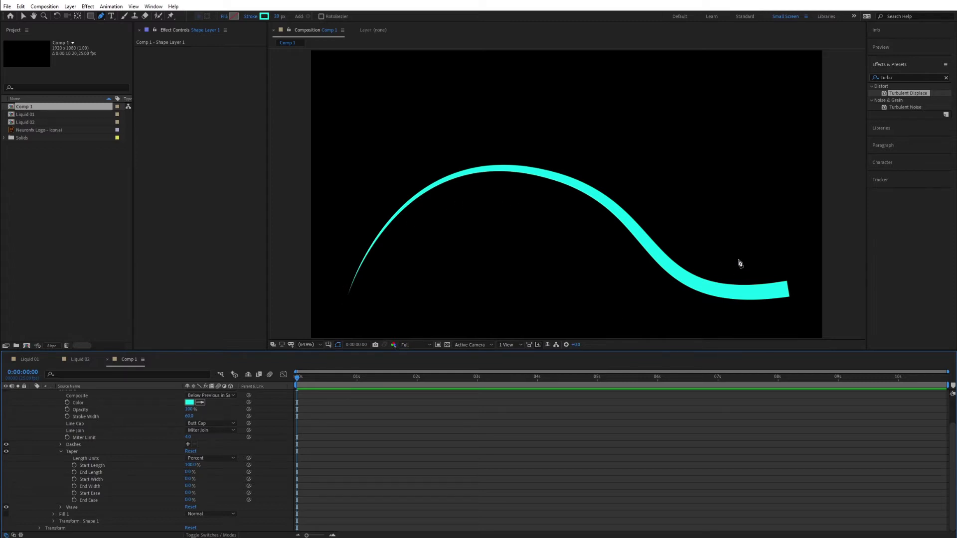
click(424, 401)
click(113, 472)
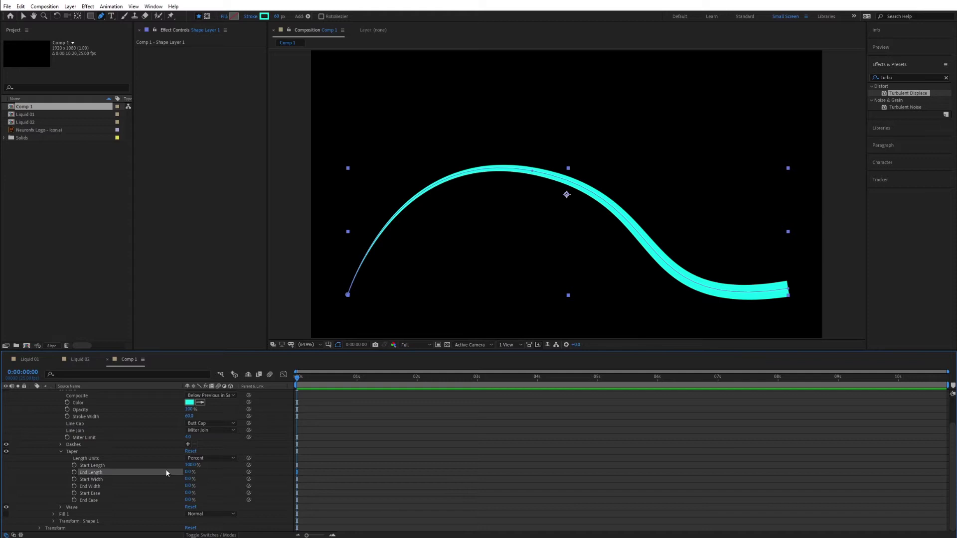
drag(188, 474, 195, 474)
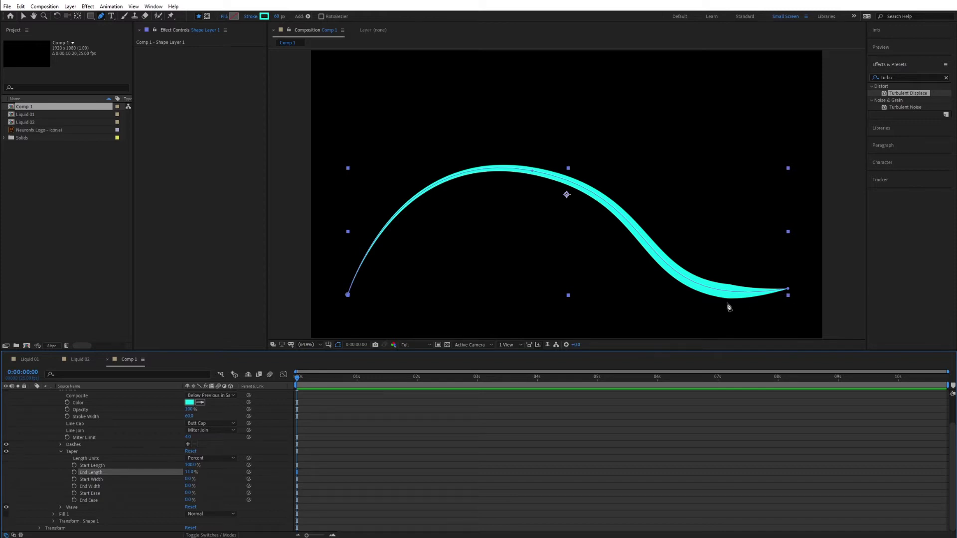
Step: Try out the stroke taper's Start Ease and return it to 0%
click(93, 481)
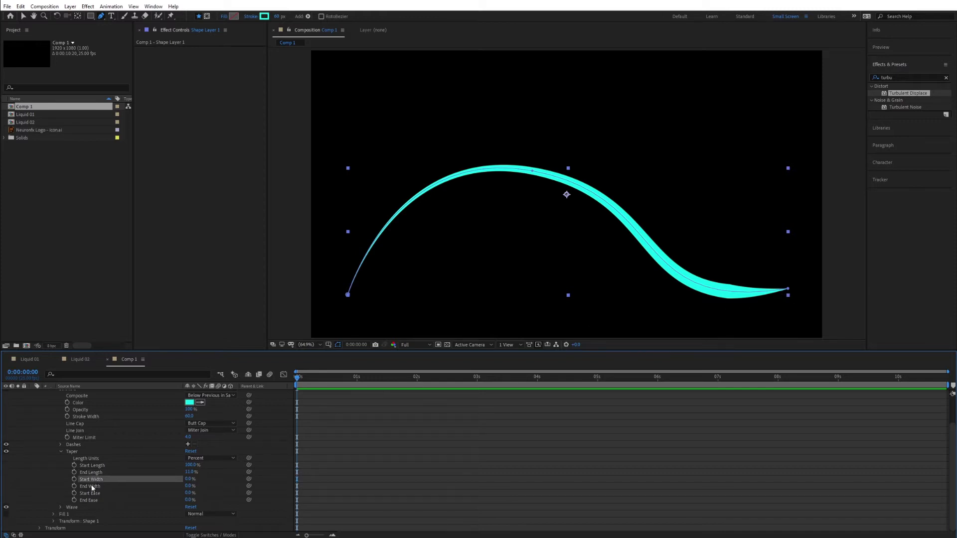
click(91, 495)
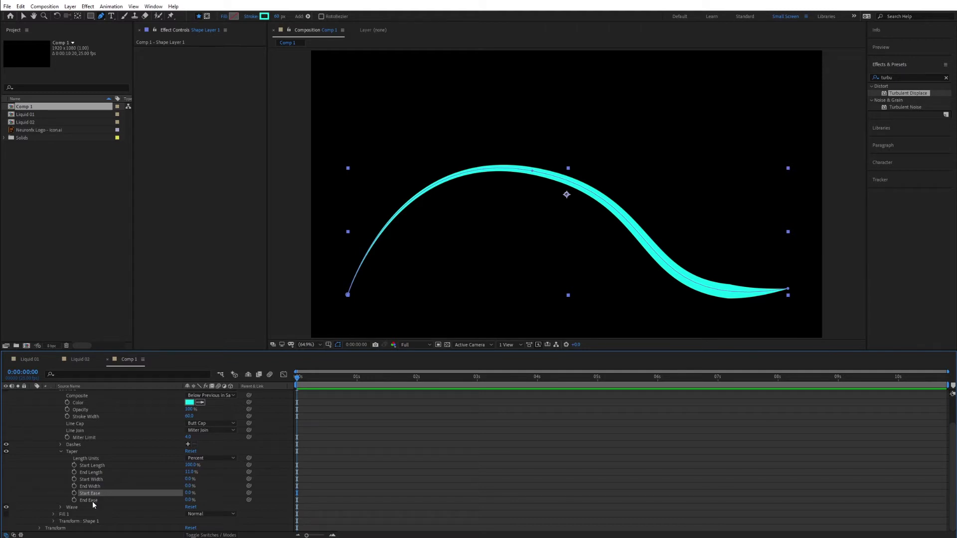
click(92, 501)
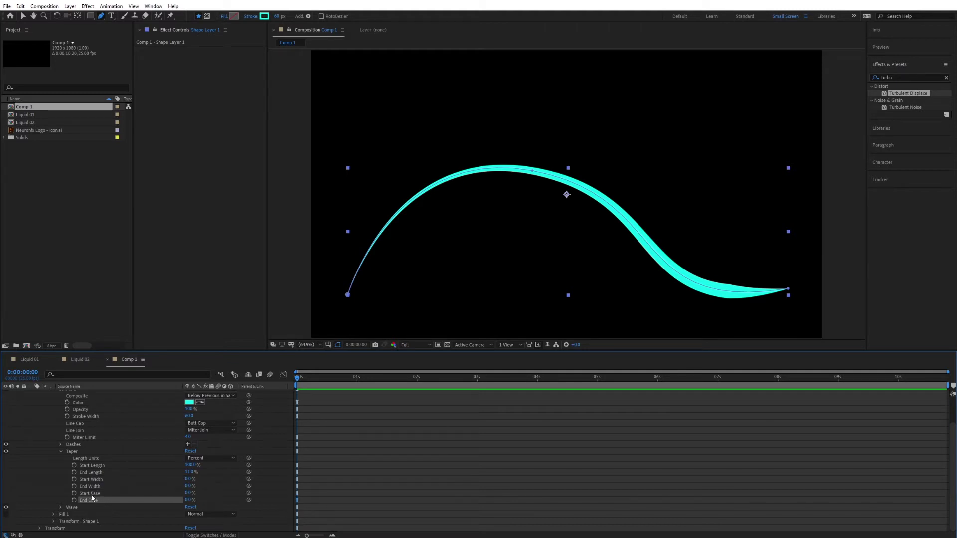
click(91, 495)
mouse_move(189, 493)
mouse_down()
mouse_move(201, 492)
mouse_move(140, 481)
mouse_up()
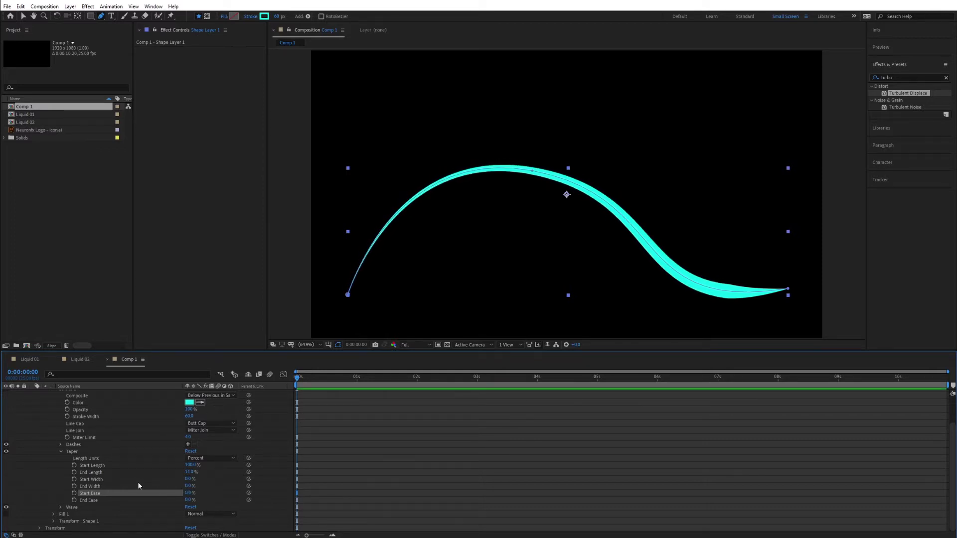
Step: Set the stroke taper's End Ease to 85% to round off the curve's thick end
click(101, 500)
drag(188, 500, 223, 501)
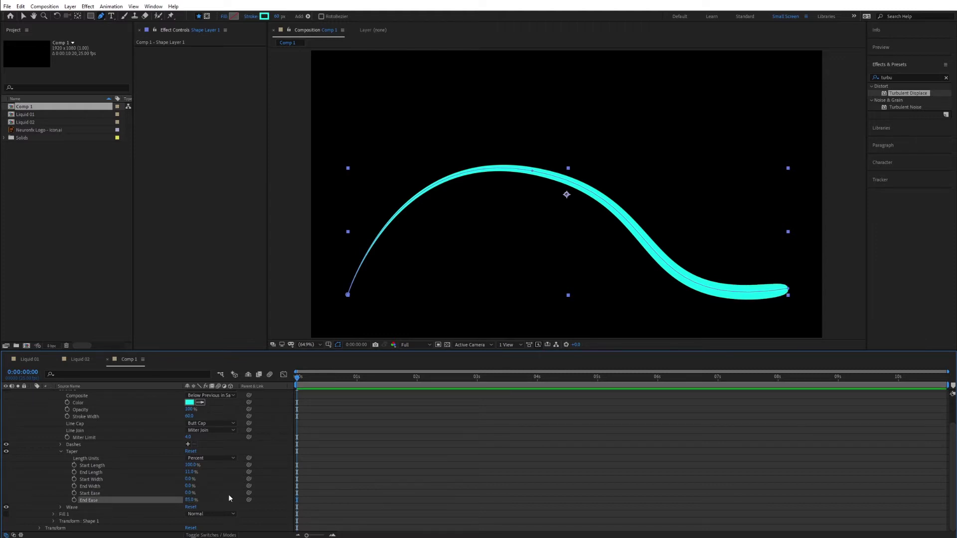
click(429, 444)
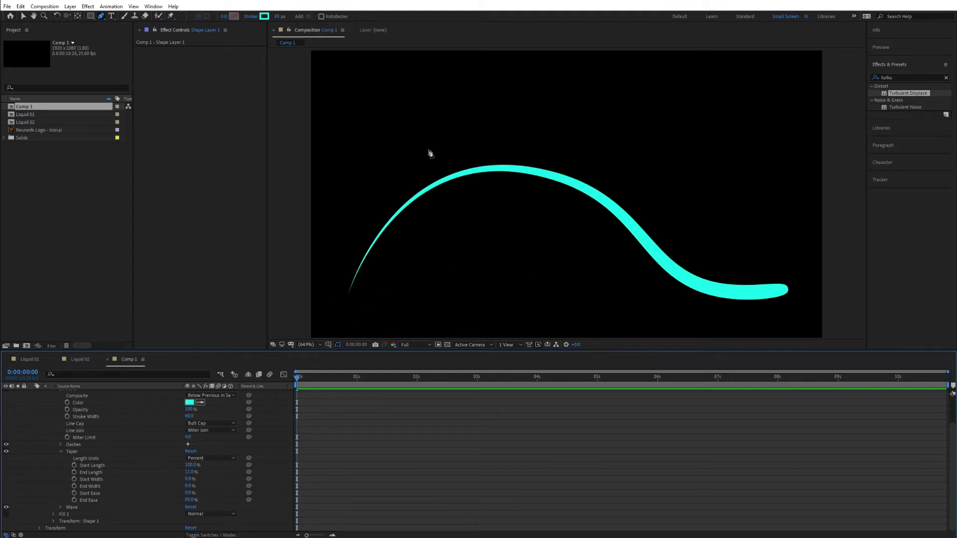
Step: Switch to the Selection tool and collapse the stroke's Taper settings
click(23, 19)
click(601, 219)
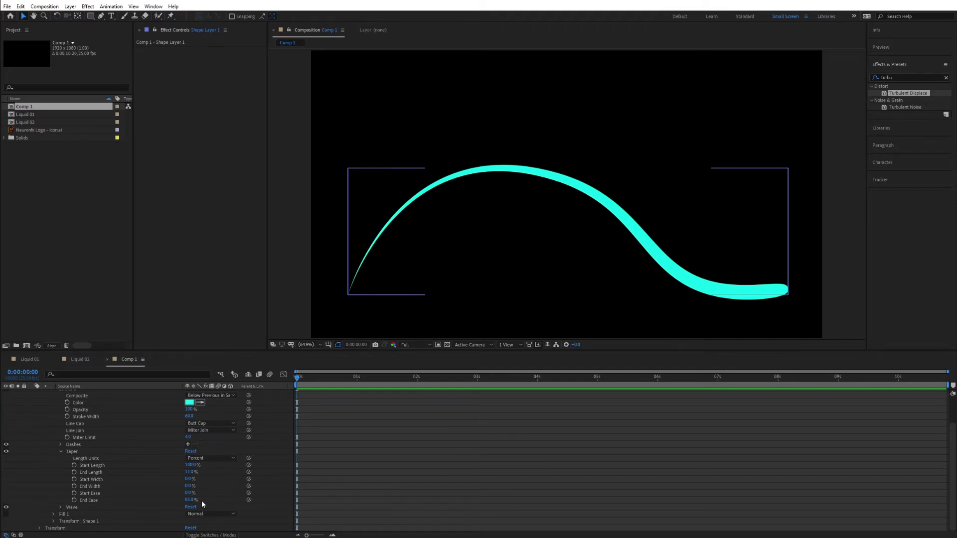
click(61, 449)
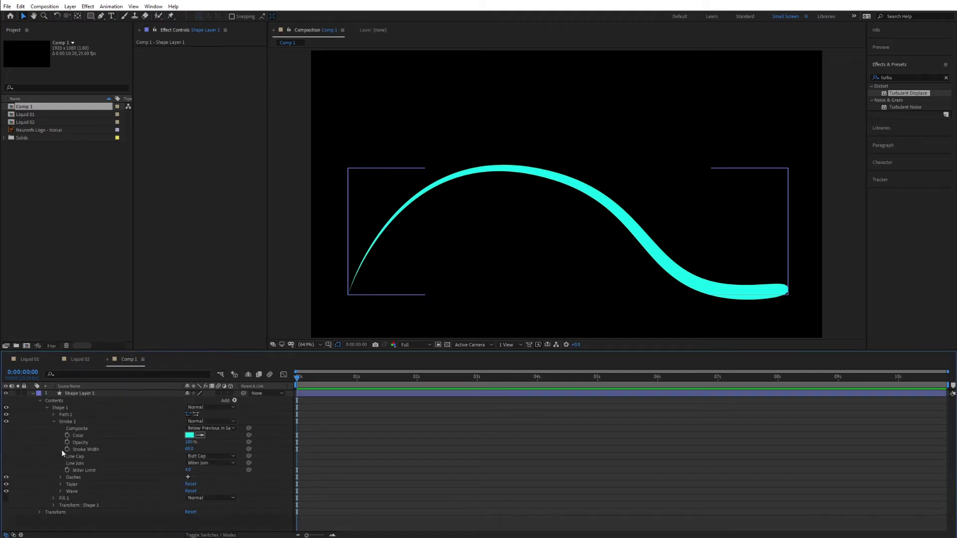
Step: Give the stroke a Wave with an Amount of about 61% and a Wavelength of about 485
click(61, 491)
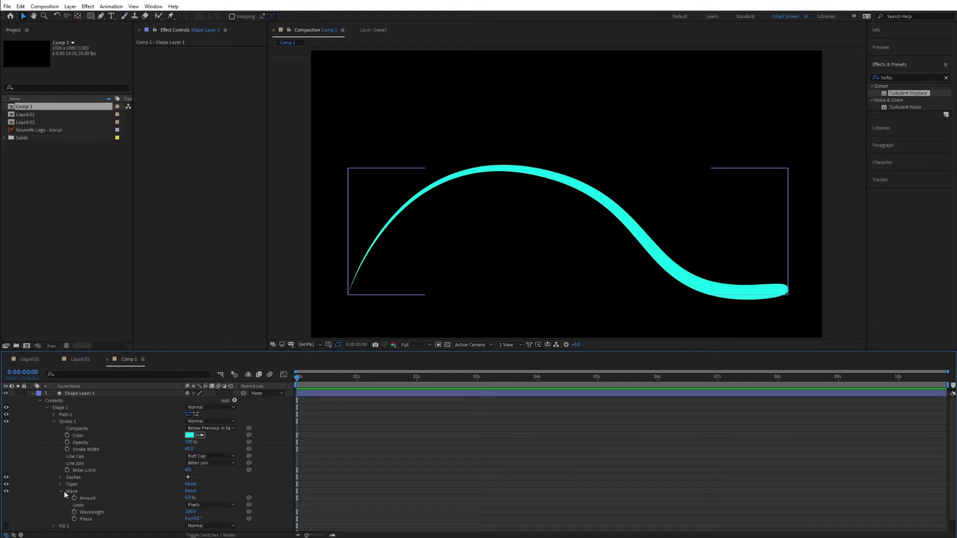
click(68, 492)
scroll(80, 469, down, 1)
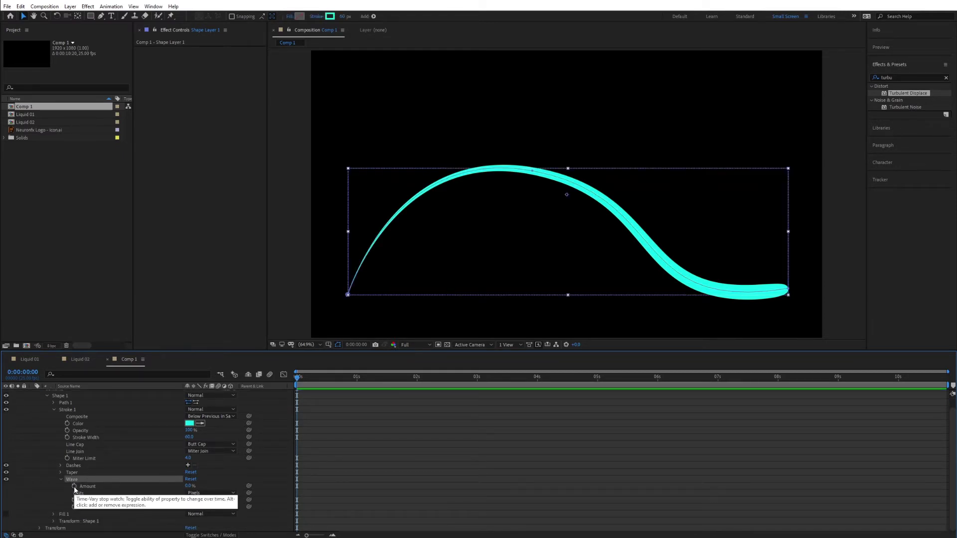
drag(190, 487, 214, 487)
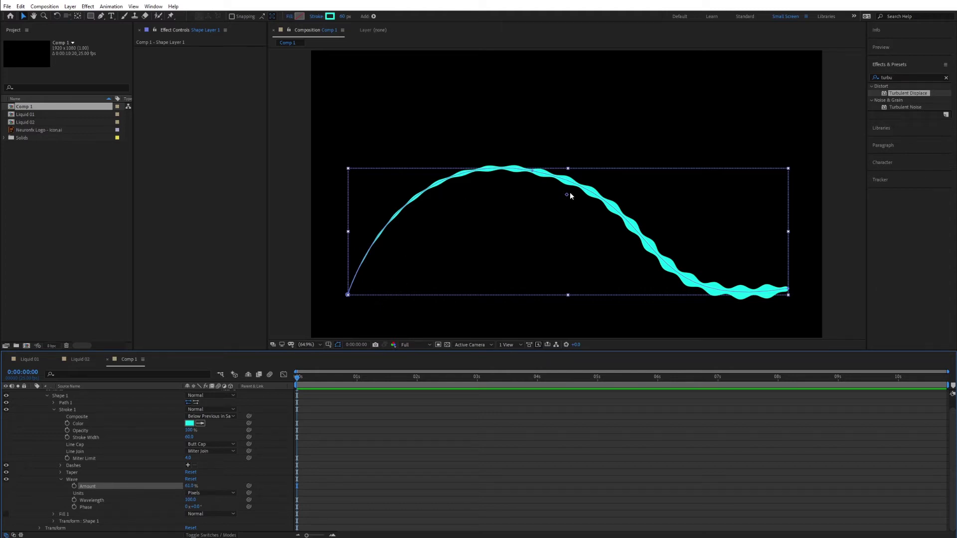
click(92, 499)
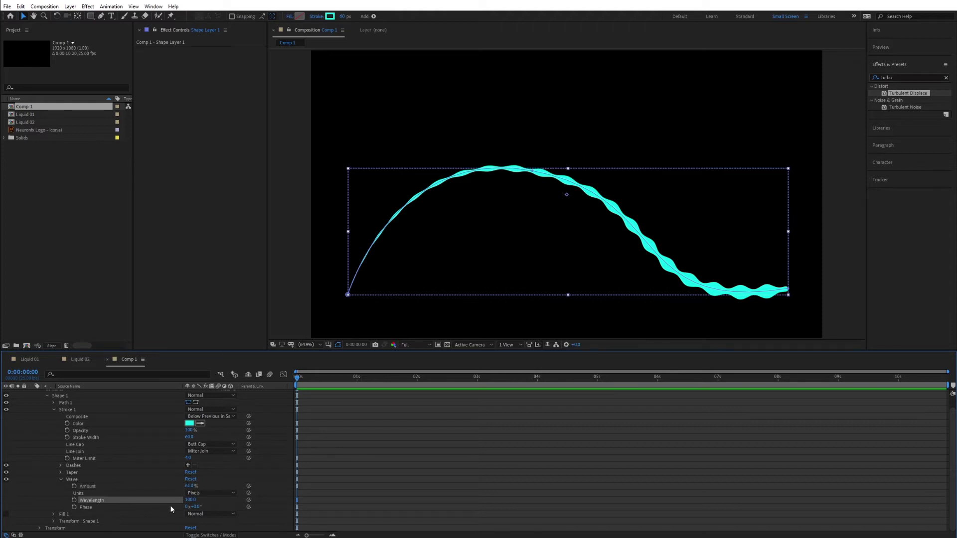
drag(192, 501, 337, 490)
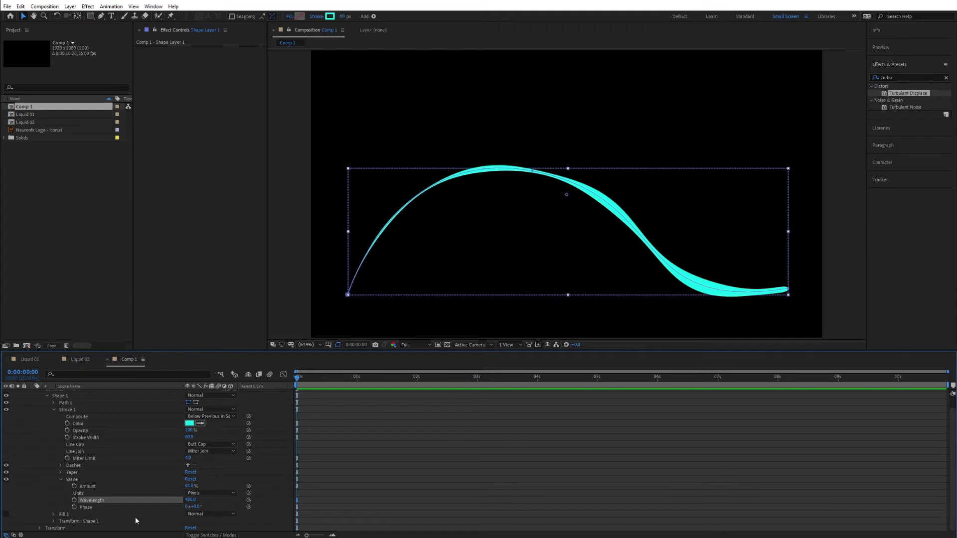
Step: Animate the wave's Phase with a keyframe at the start of the composition and one of -2 revolutions at 1 second
click(74, 507)
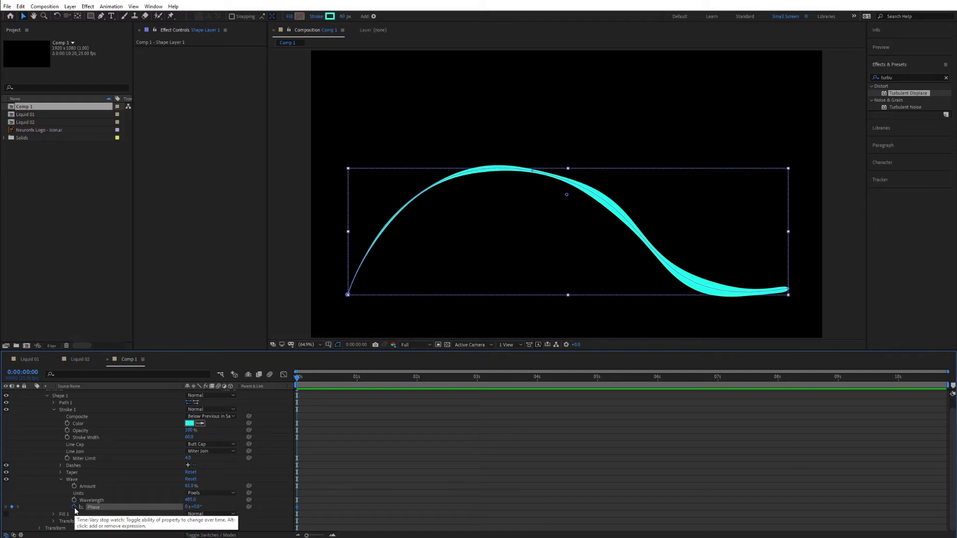
click(357, 379)
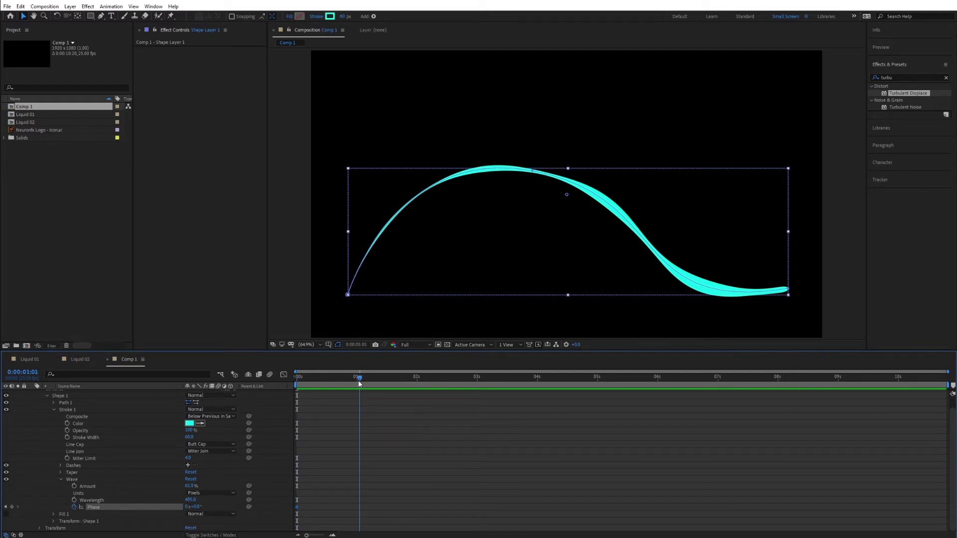
click(188, 506)
text(-)
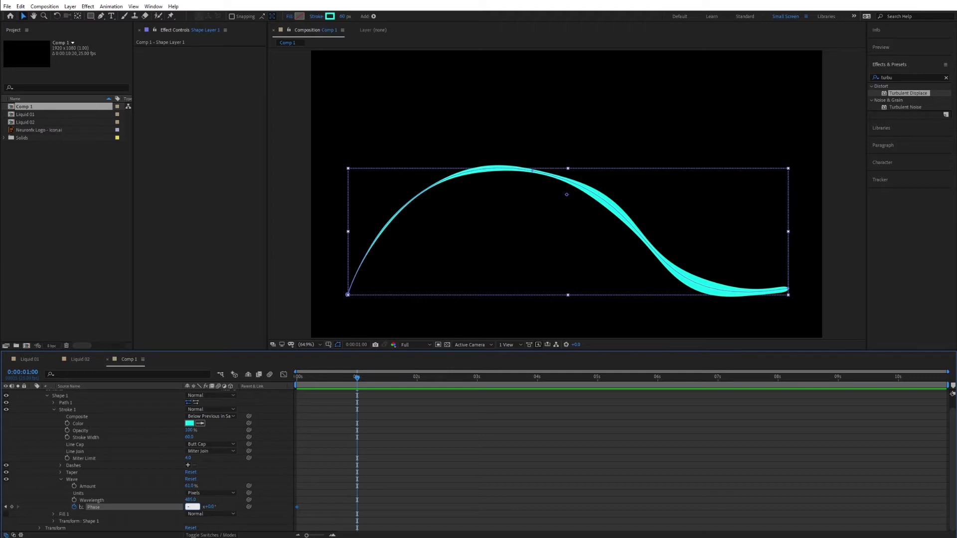
text(2)
key(Return)
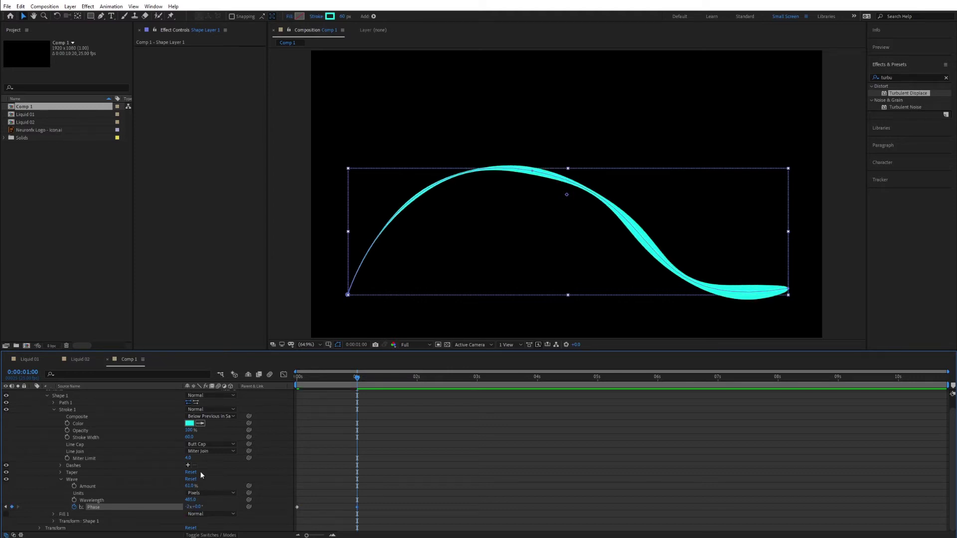
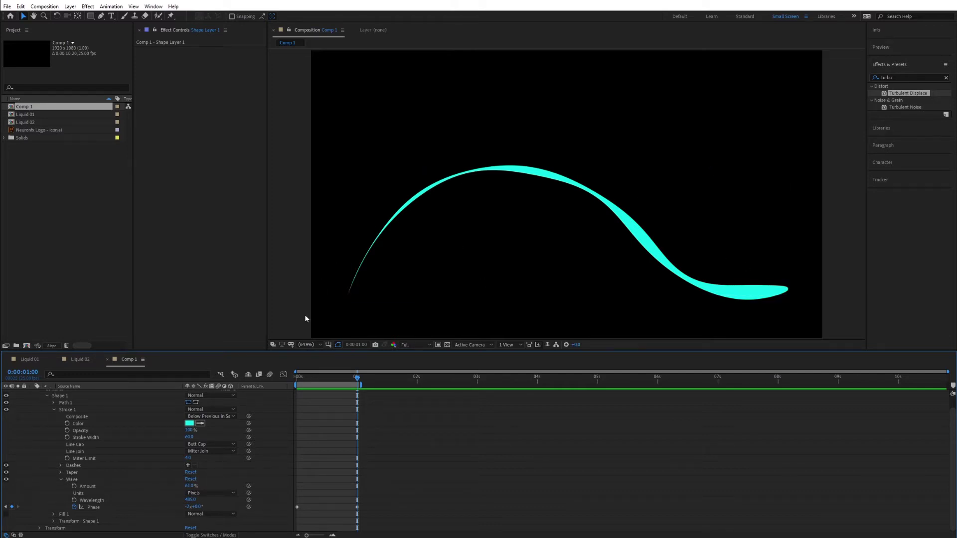
Step: Collapse the Wave settings, add Trim Paths to the shape layer and expand its properties
click(61, 479)
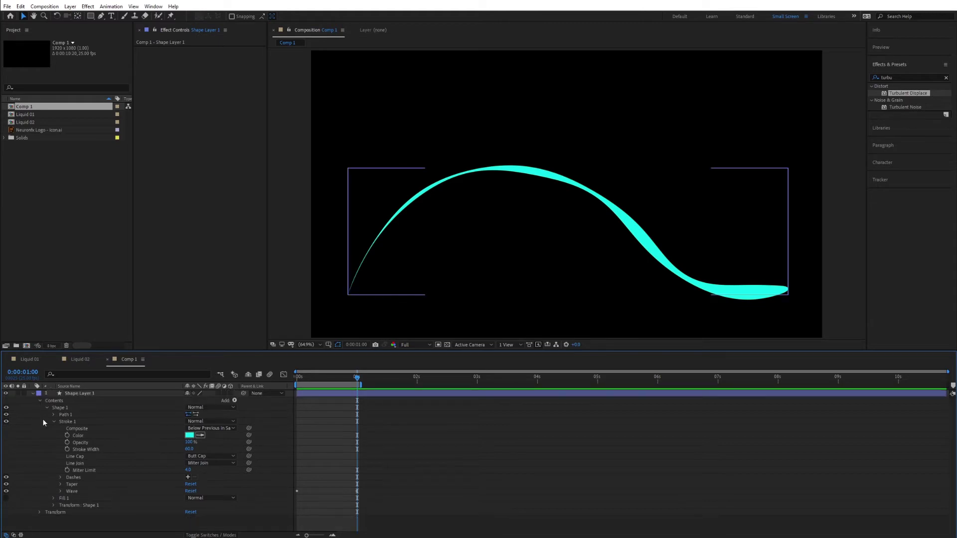
click(234, 402)
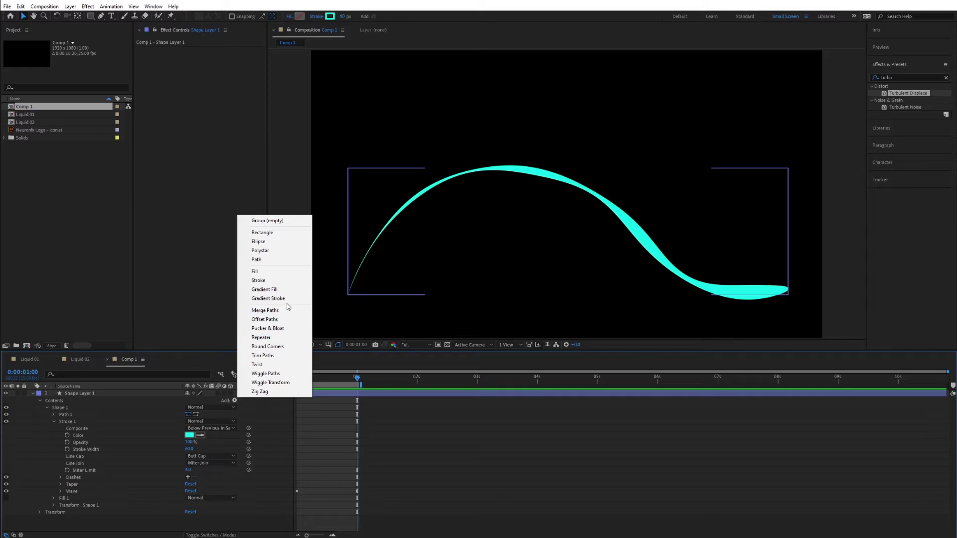
click(262, 356)
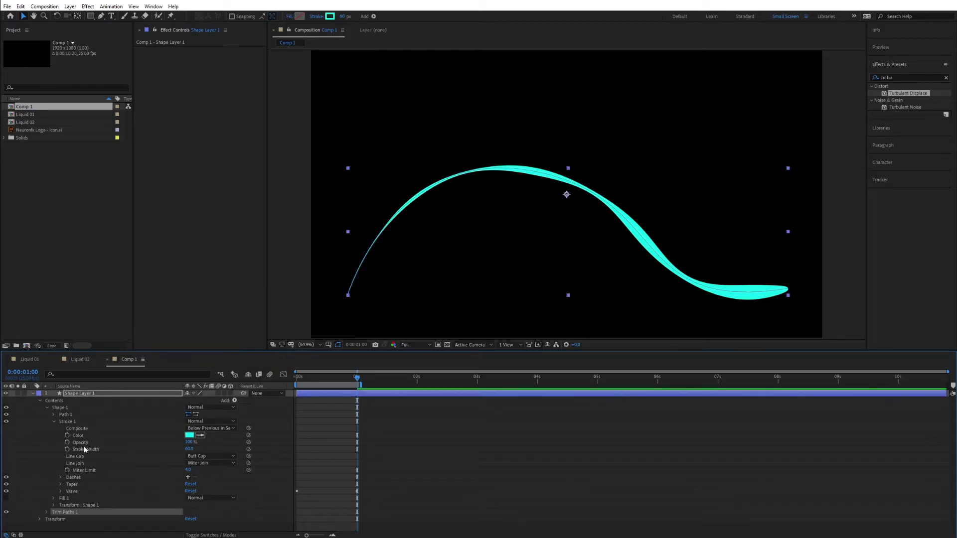
click(47, 512)
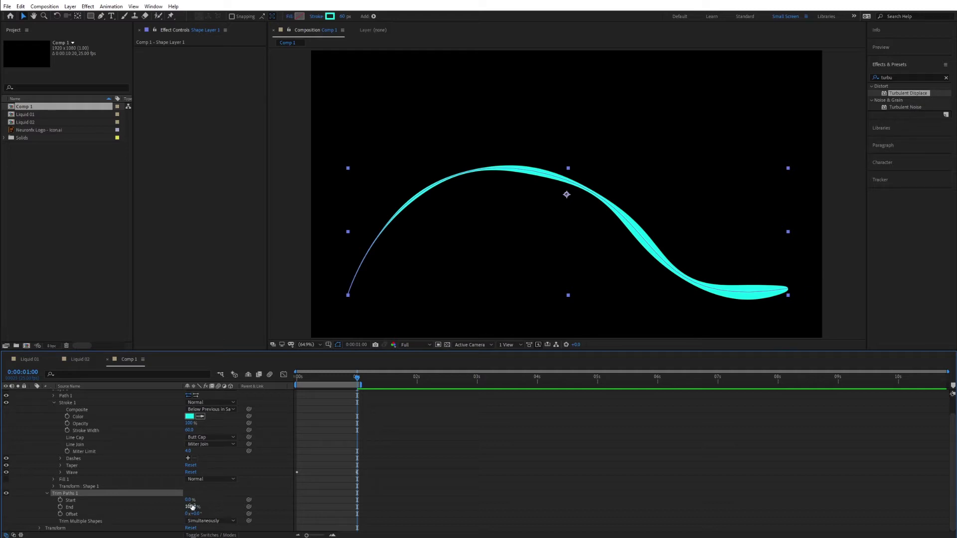
Step: Keyframe the Trim Paths End from 0% at the first frame to 100% at 1 second, and preview the growing stroke
mouse_move(188, 500)
mouse_down()
mouse_move(232, 500)
mouse_move(145, 502)
mouse_up()
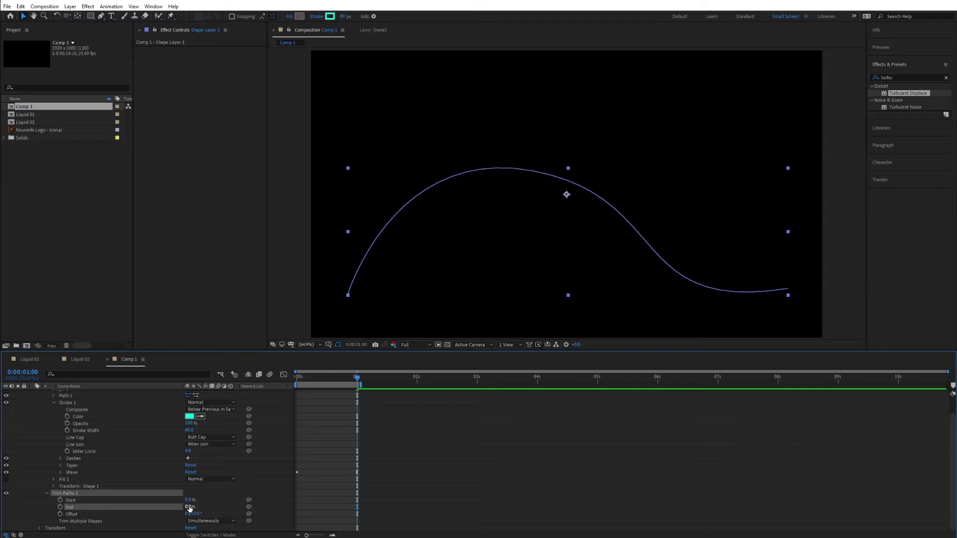
key(Home)
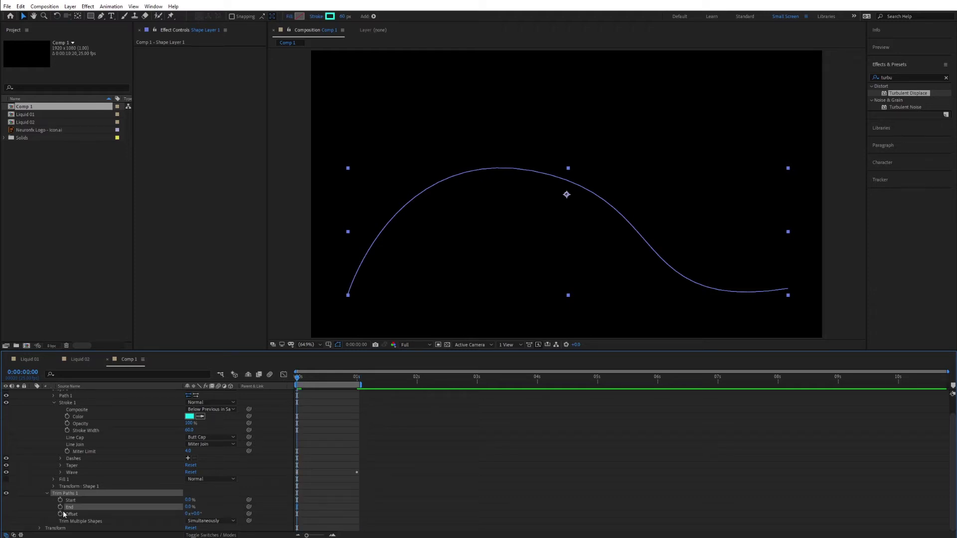
click(61, 507)
drag(343, 377, 357, 378)
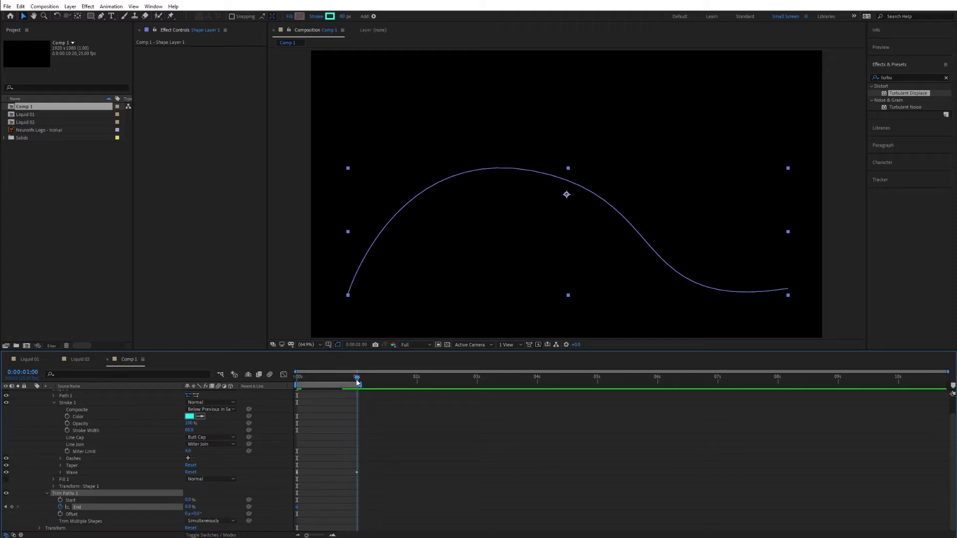
text(100)
key(Return)
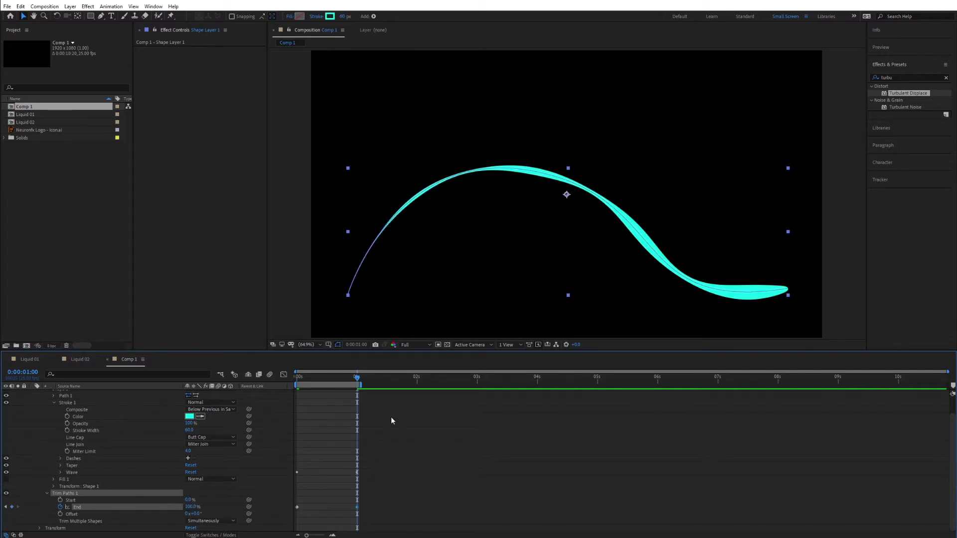
key(space)
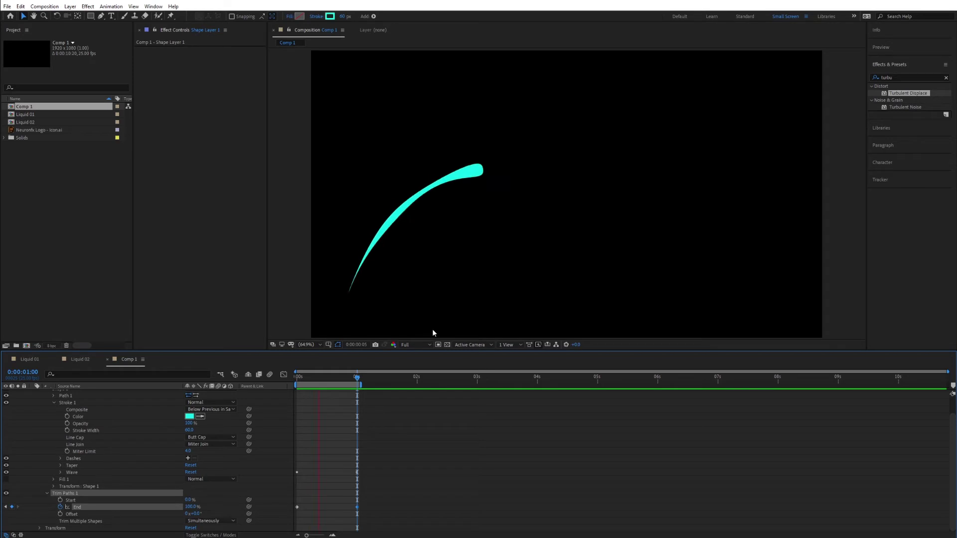
key(space)
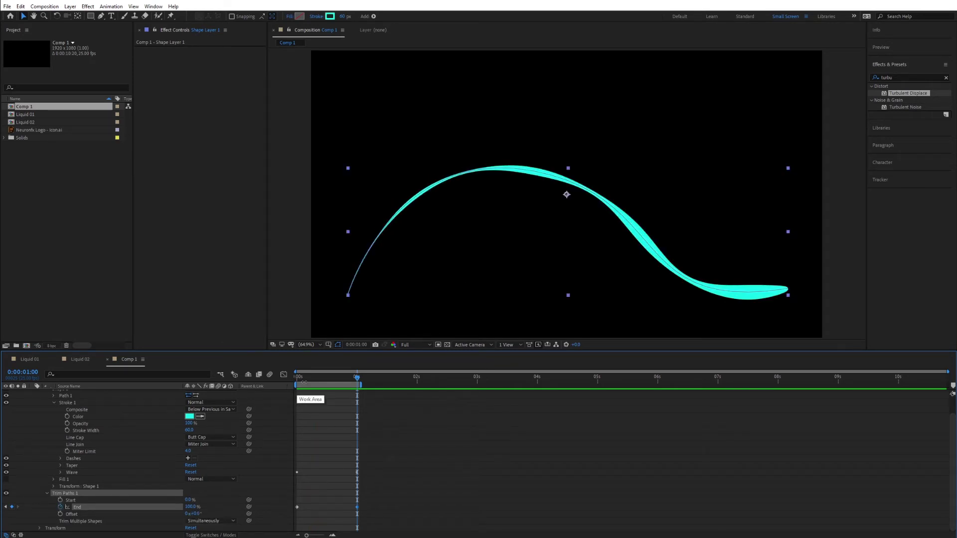
Step: Keyframe the Trim Paths Start from 0% near frame 6 to 100% at 0:00:01:08, extend the work area to match and preview
key(space)
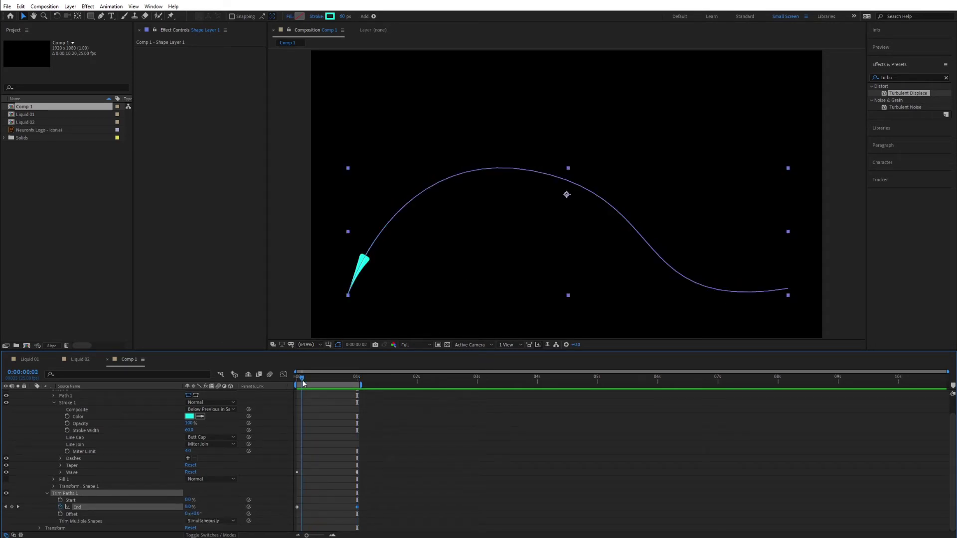
click(60, 500)
drag(317, 382, 376, 382)
click(188, 501)
drag(189, 501, 229, 500)
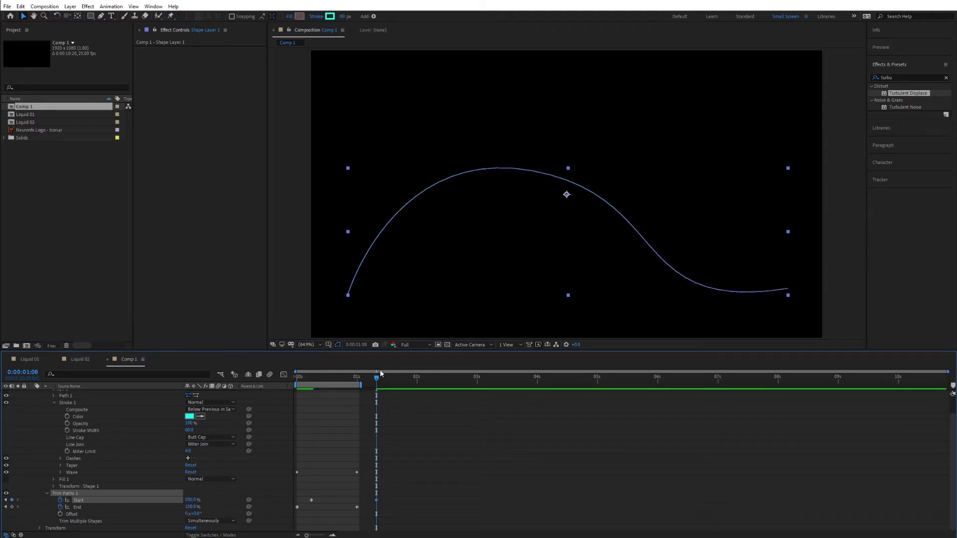
drag(365, 386, 377, 386)
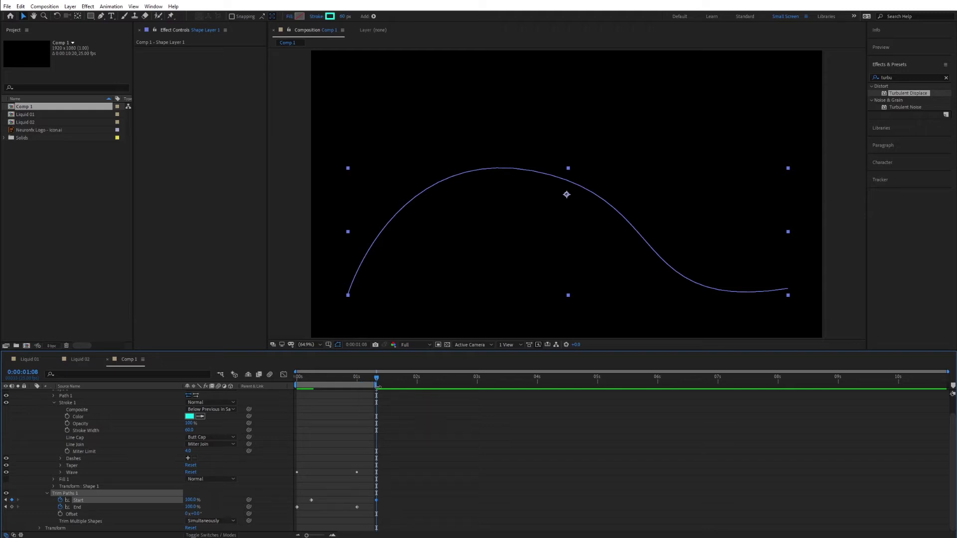
key(space)
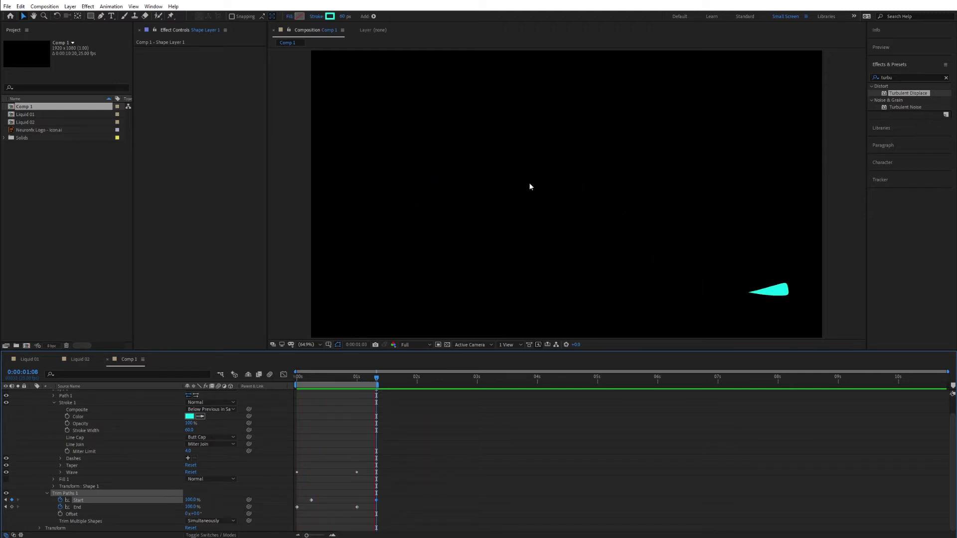
key(space)
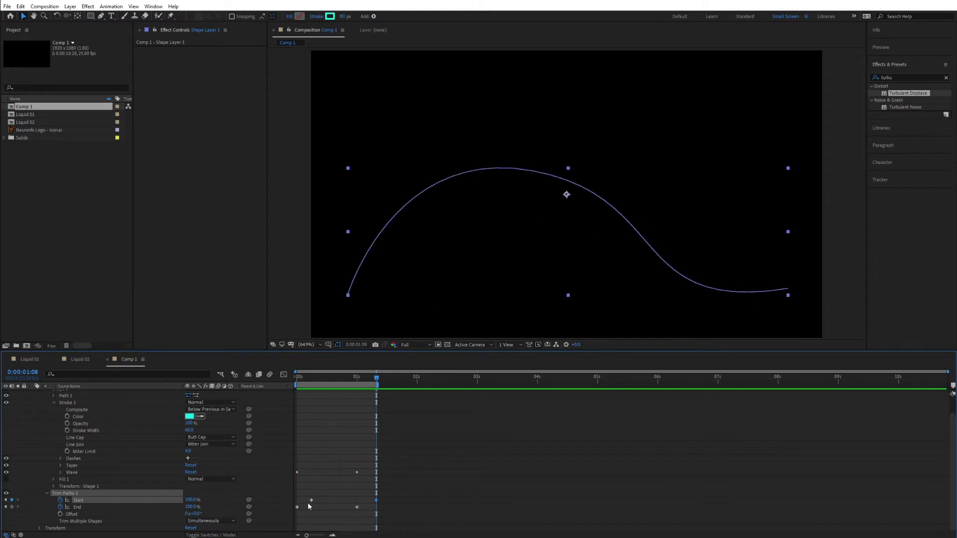
Step: Shift the Trim Paths Start keyframes to about 0:00:00:13 and 0:00:01:12, and extend the work area to the last one
drag(311, 500, 328, 500)
key(space)
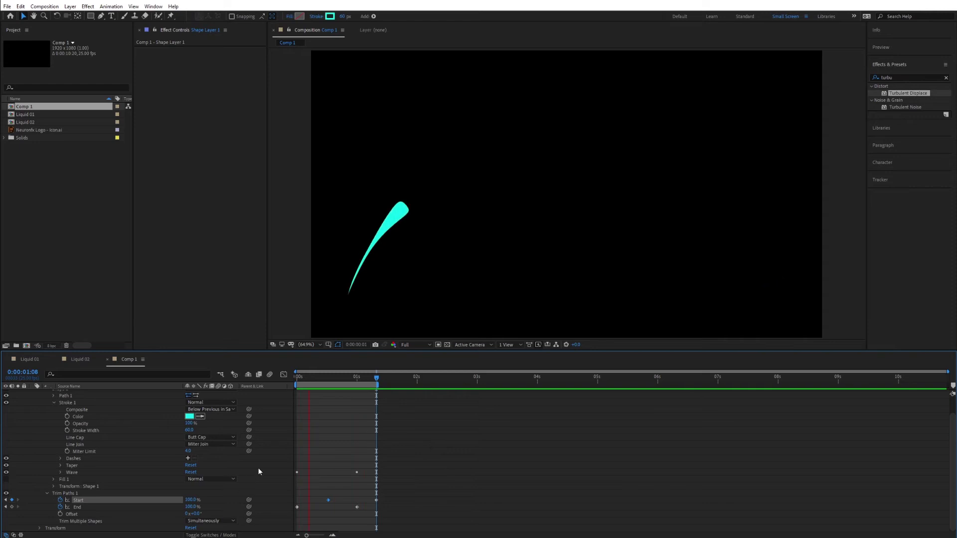
click(258, 468)
key(space)
drag(327, 383, 342, 521)
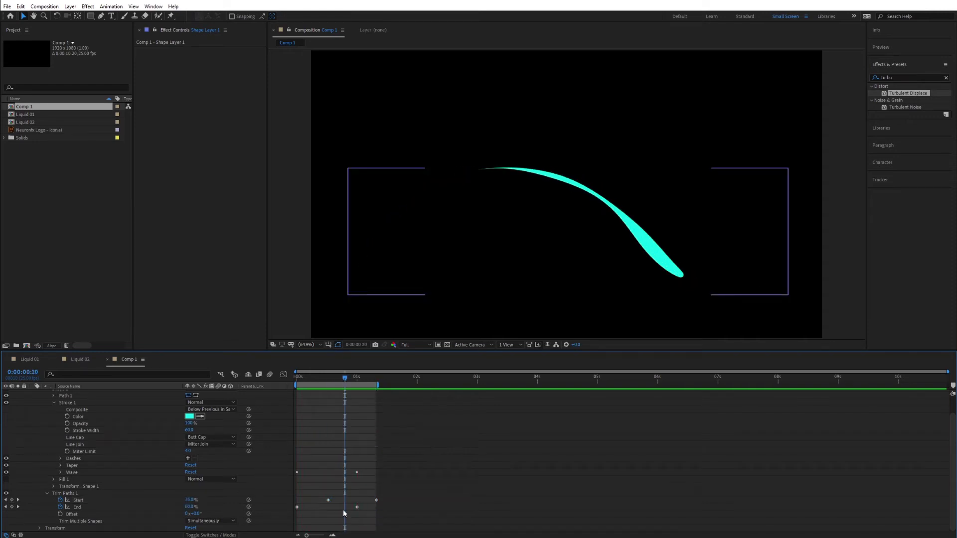
drag(377, 500, 386, 500)
drag(377, 384, 390, 385)
Step: Apply Turbulent Displace to the shape layer with an Amount of 43 and a Size of 35, and preview it
double_click(887, 78)
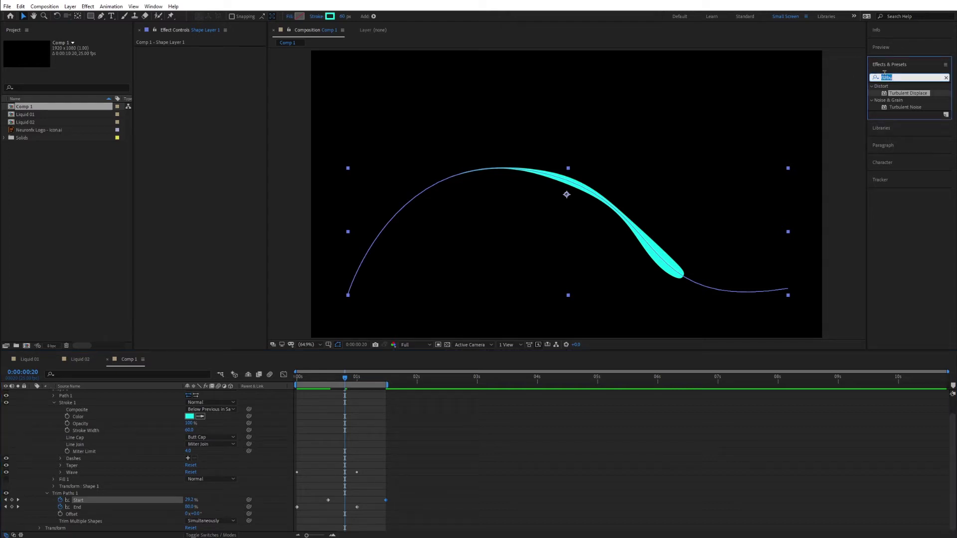
text(turb)
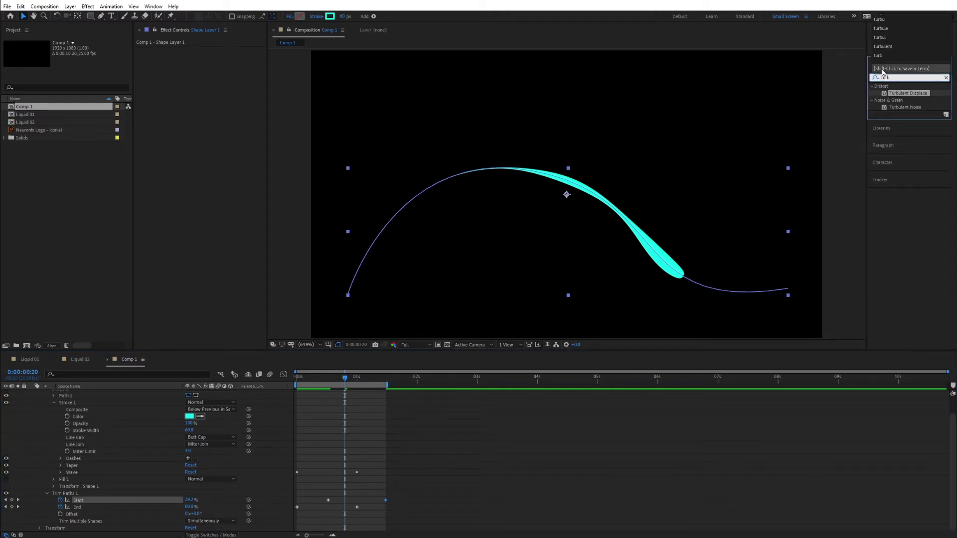
drag(907, 91, 98, 397)
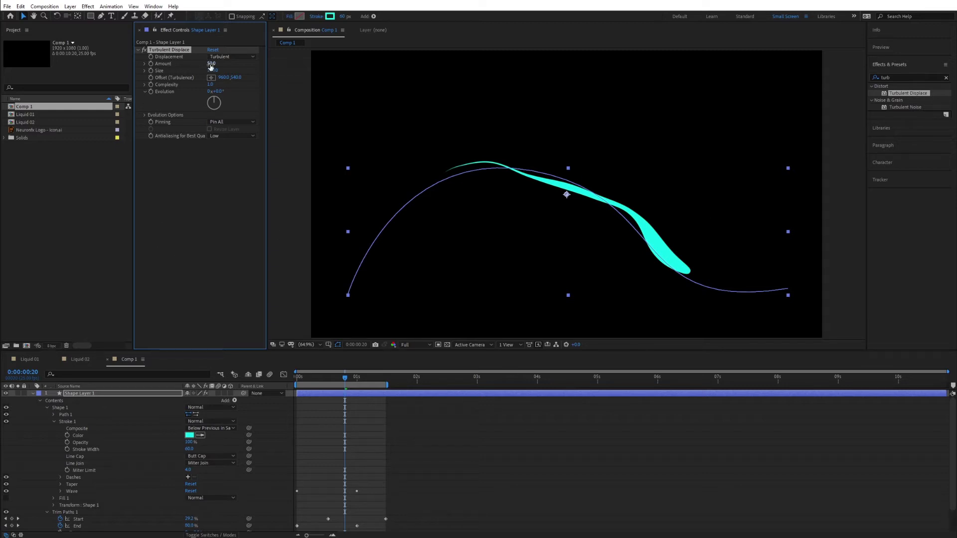
mouse_move(213, 64)
mouse_down()
mouse_move(234, 65)
mouse_move(182, 71)
mouse_up()
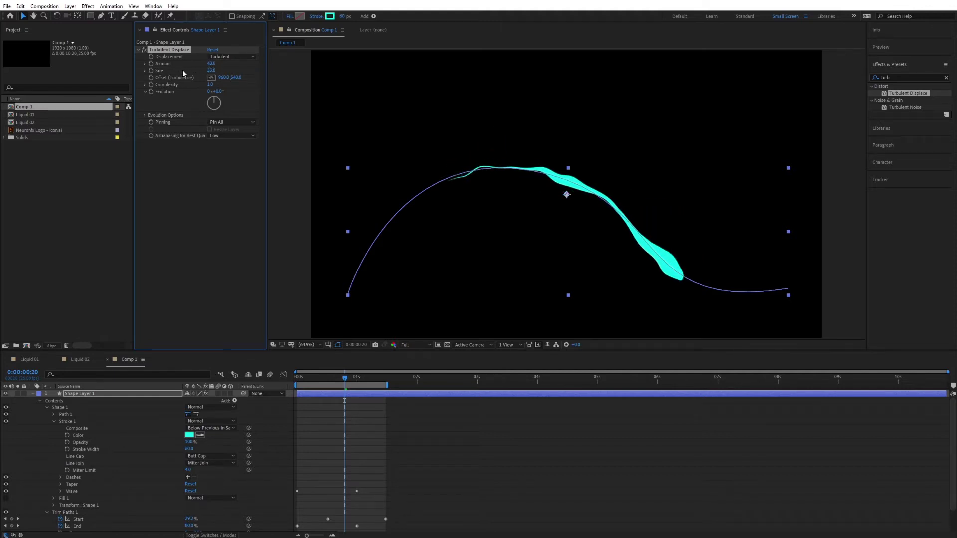
key(space)
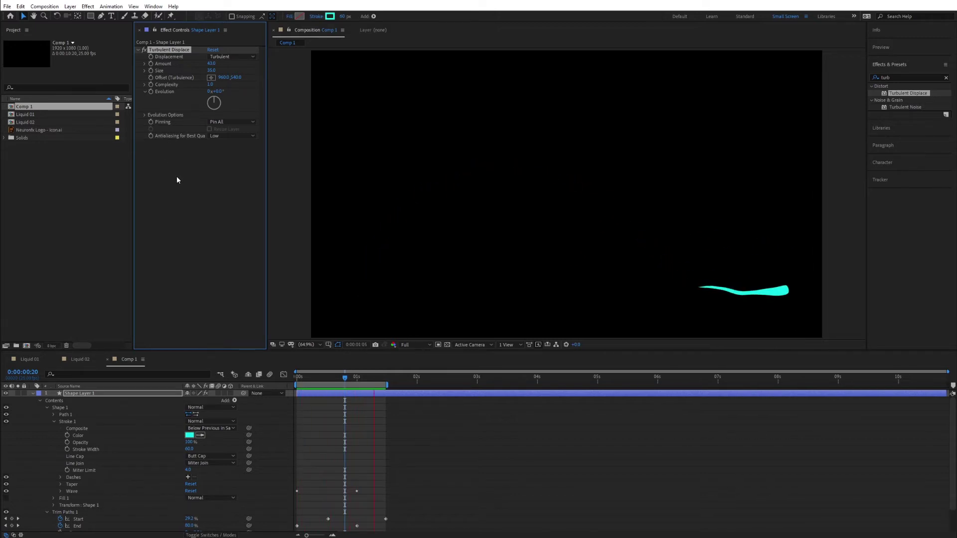
key(space)
Step: Try a Turbulent Displace Amount of 46 and preview the animation
mouse_move(212, 65)
mouse_down()
mouse_move(222, 64)
mouse_move(203, 67)
mouse_up()
key(space)
key(space)
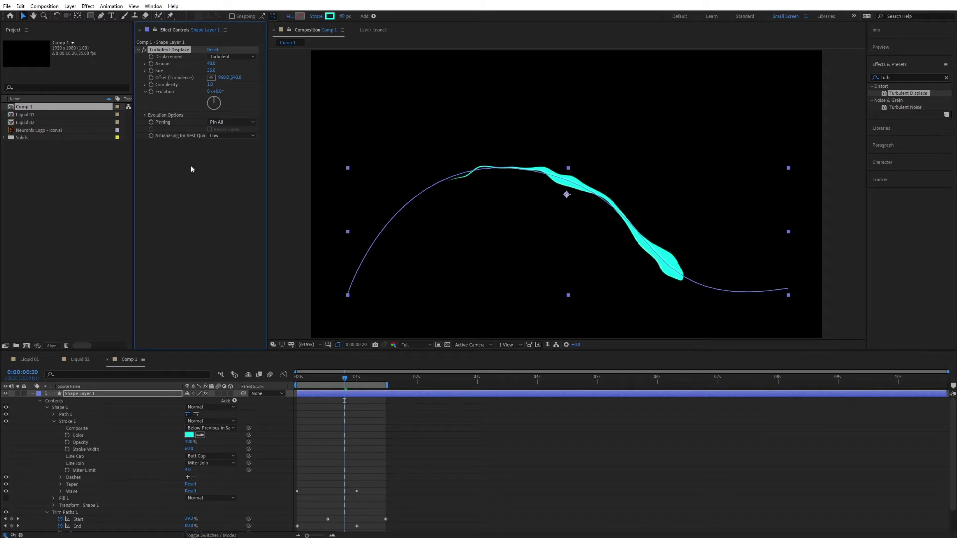
key(space)
key(space)
Step: Set the Turbulent Displace Amount to 20, preview the animation and return the playhead to the first frame
drag(212, 65, 199, 65)
click(210, 64)
text(20)
key(Return)
key(space)
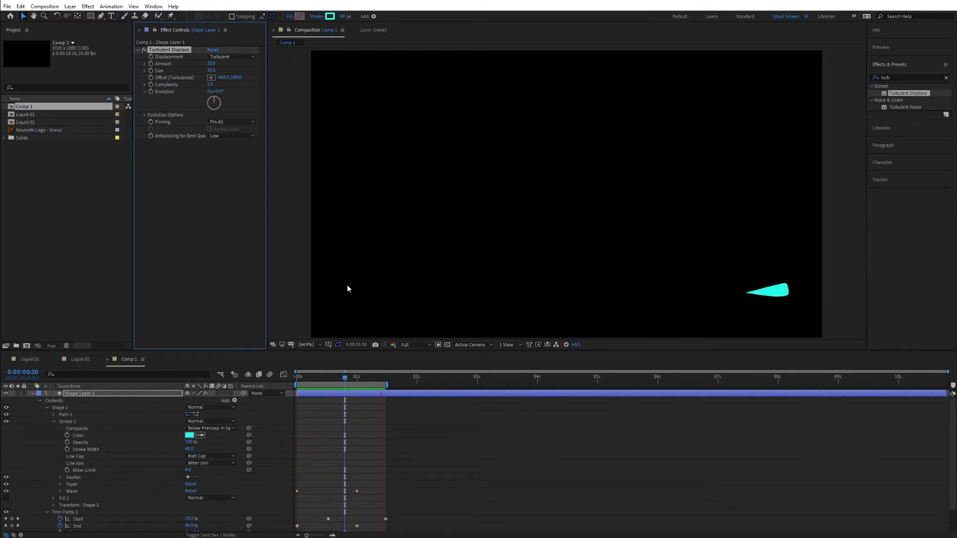
key(space)
click(295, 379)
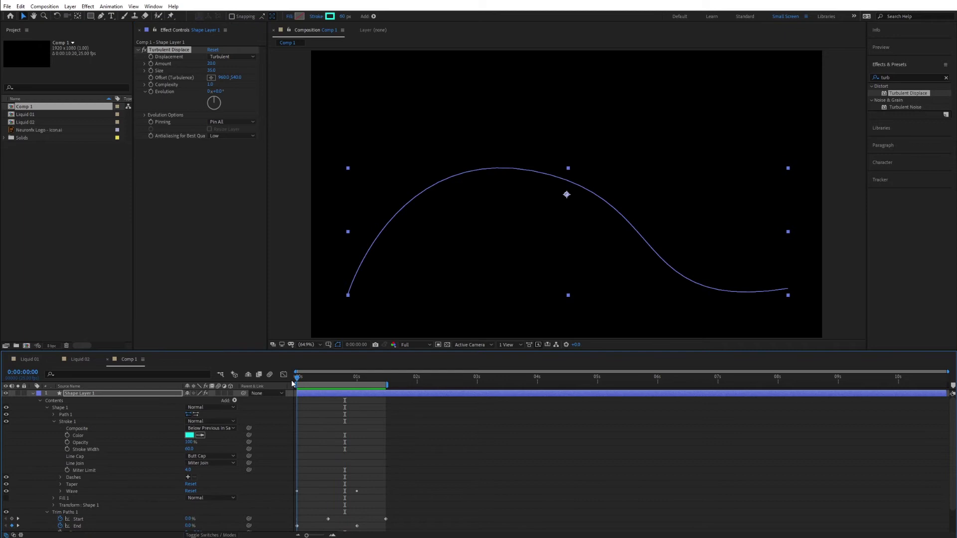
Step: Keyframe the Turbulent Displace Evolution from the first frame to -1 revolution at 0:00:01:12, and preview the animation
click(150, 91)
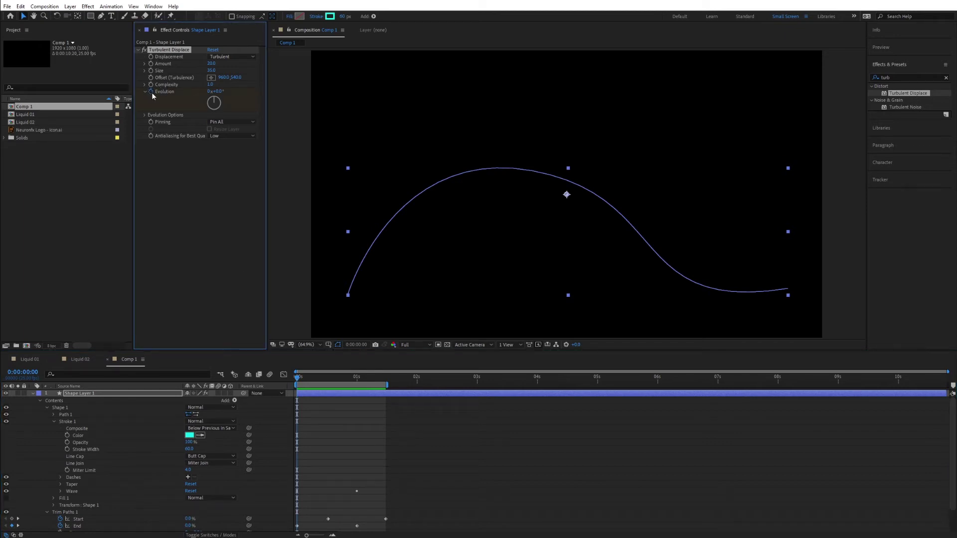
click(354, 375)
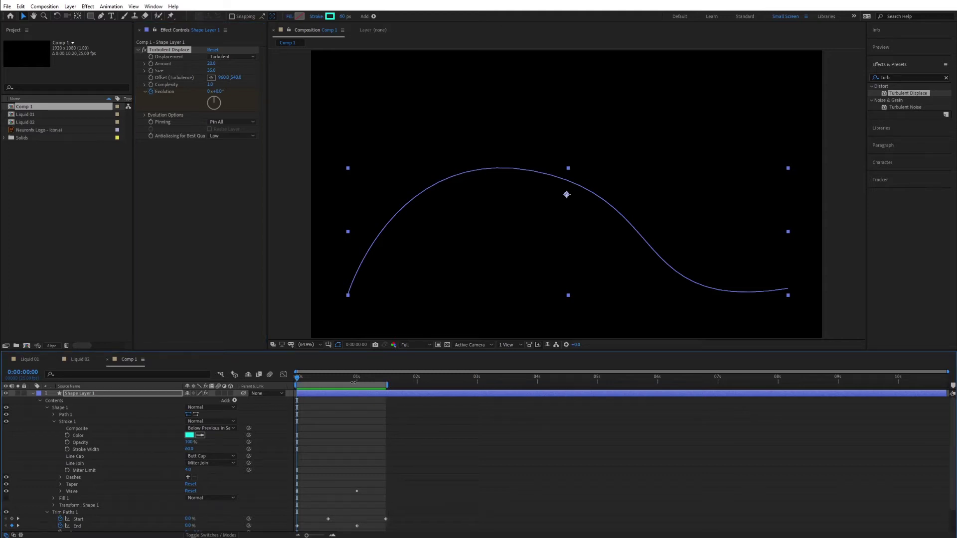
drag(356, 379, 386, 381)
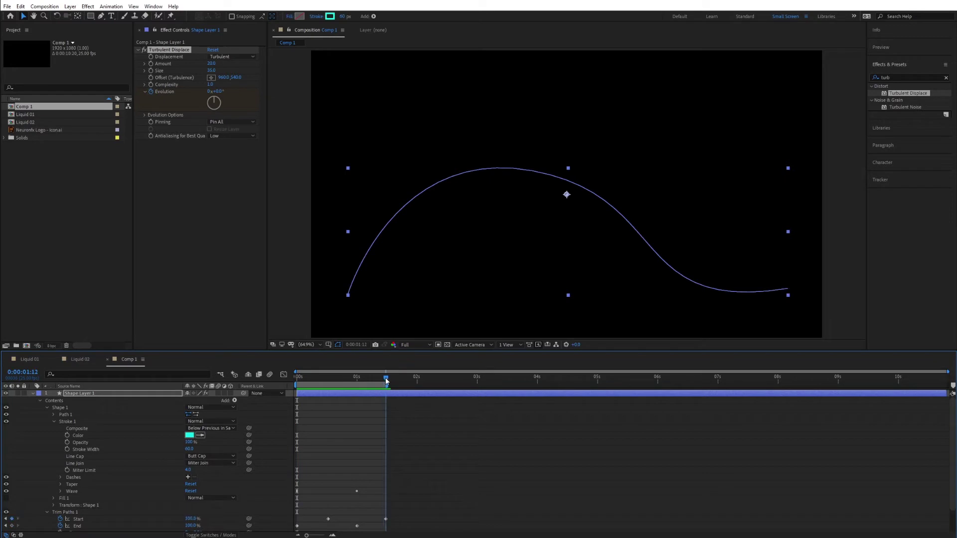
click(209, 92)
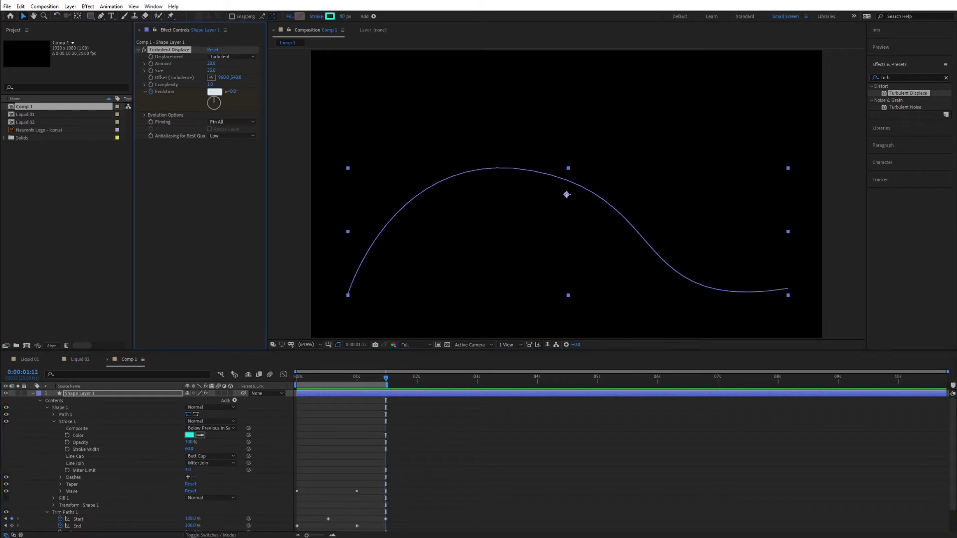
key(Return)
key(space)
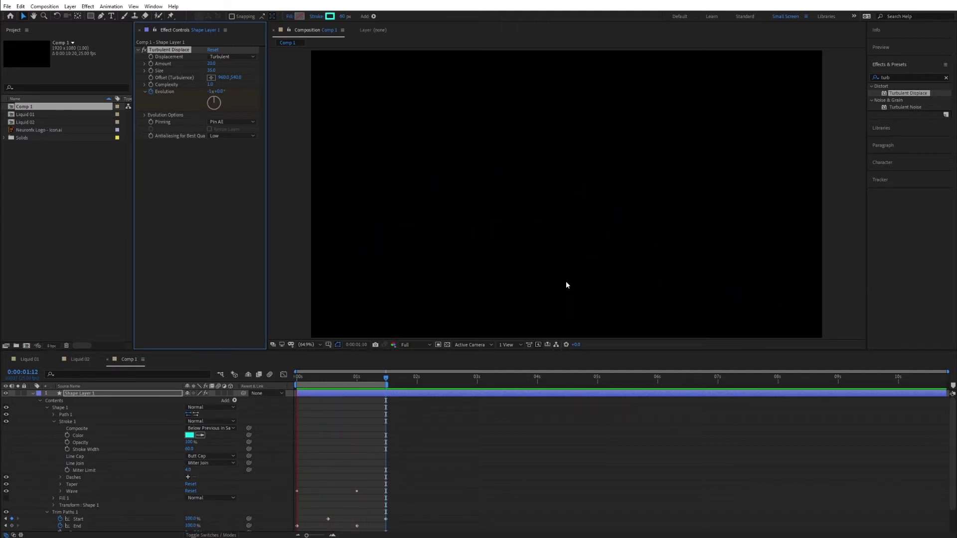
key(space)
Step: Move the last Wave Phase keyframe of the stroke to 0:00:01:12
scroll(89, 521, down, 2)
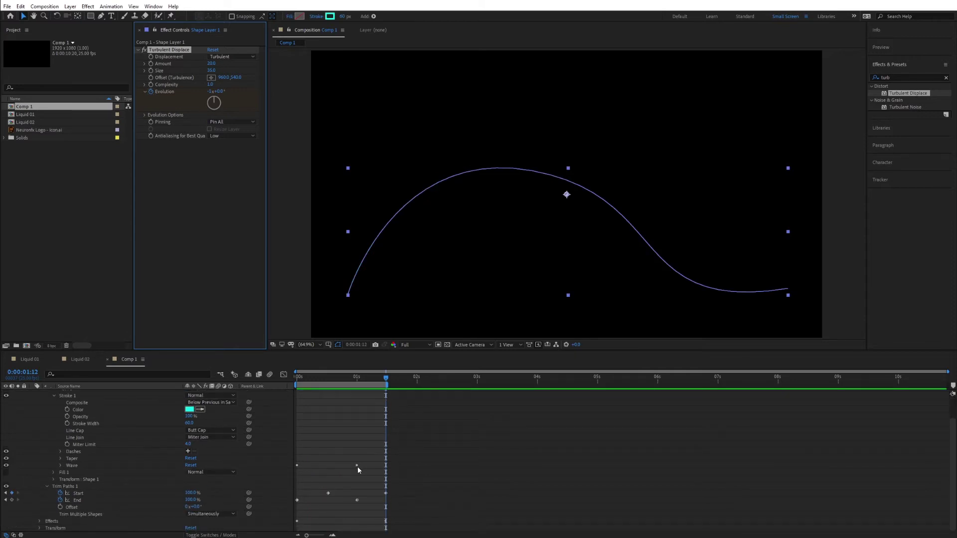
click(357, 467)
click(61, 466)
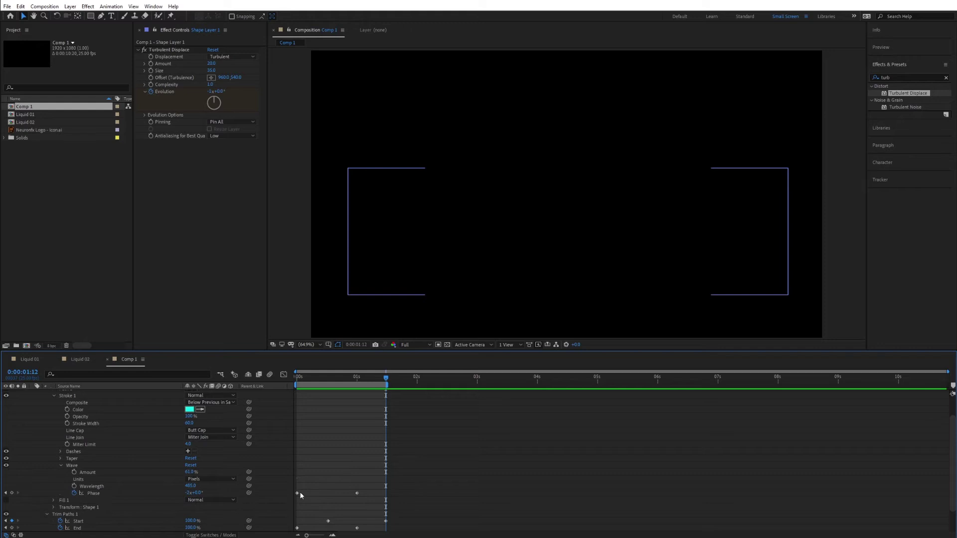
scroll(358, 486, down, 2)
drag(357, 472, 388, 481)
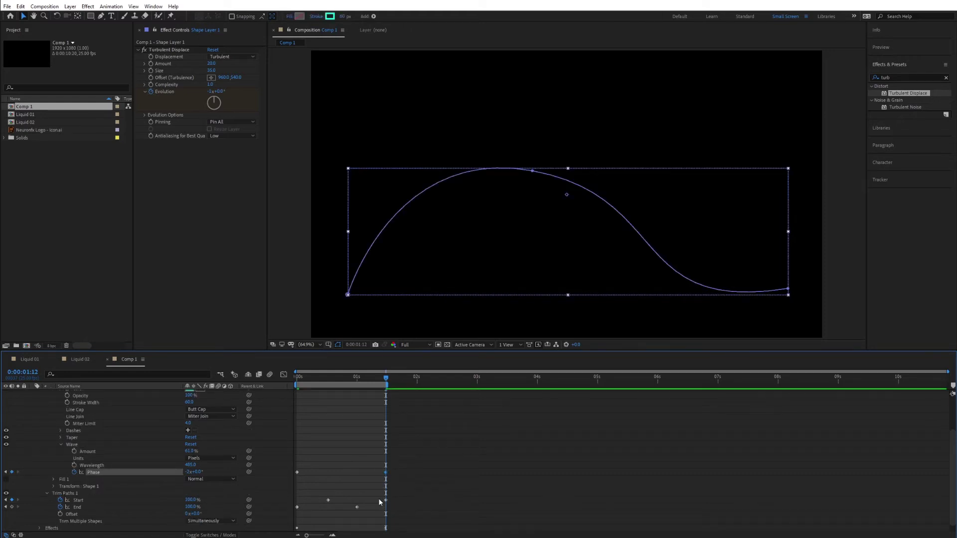
scroll(368, 463, down, 1)
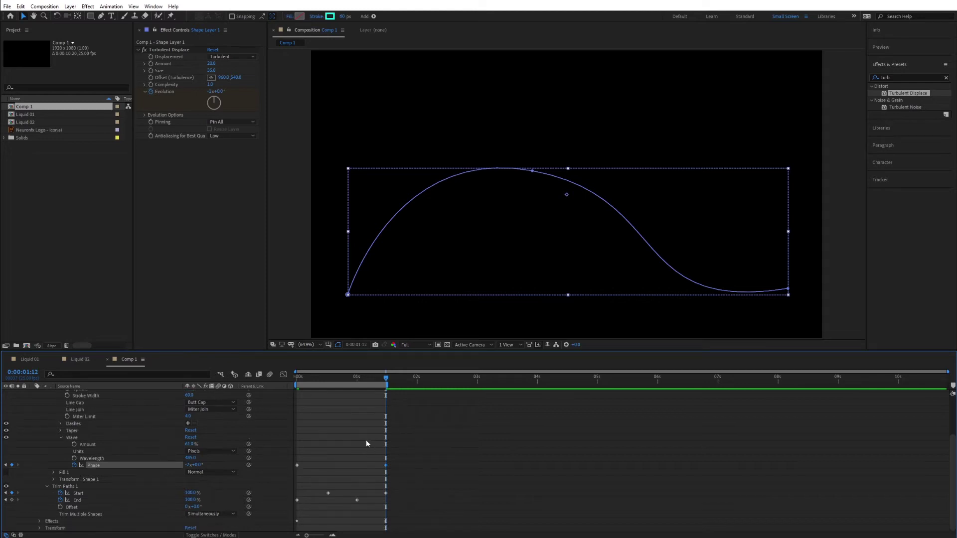
Step: Ease into the ending Phase, Start, End and Evolution keyframes with a long incoming influence in the speed graph, and preview the result
click(280, 431)
key(u)
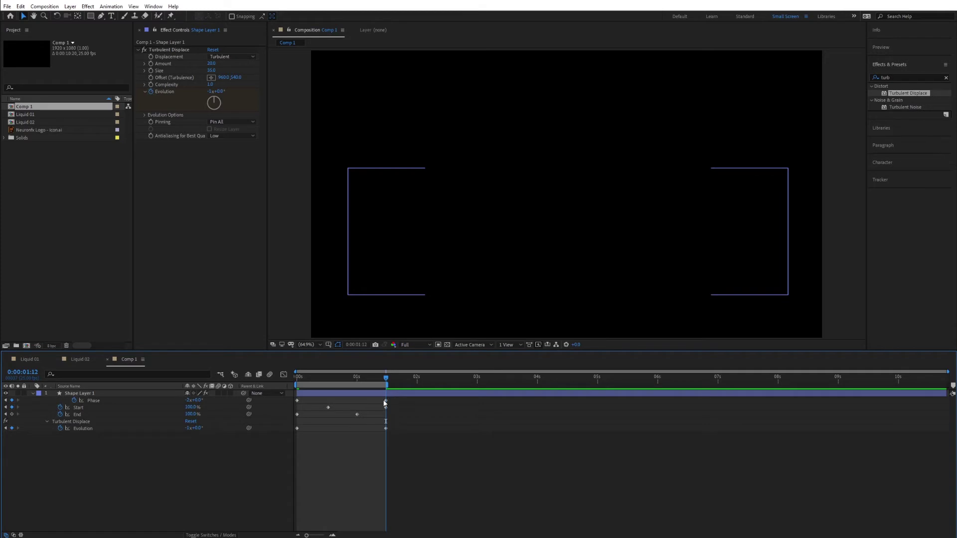
drag(352, 399, 393, 461)
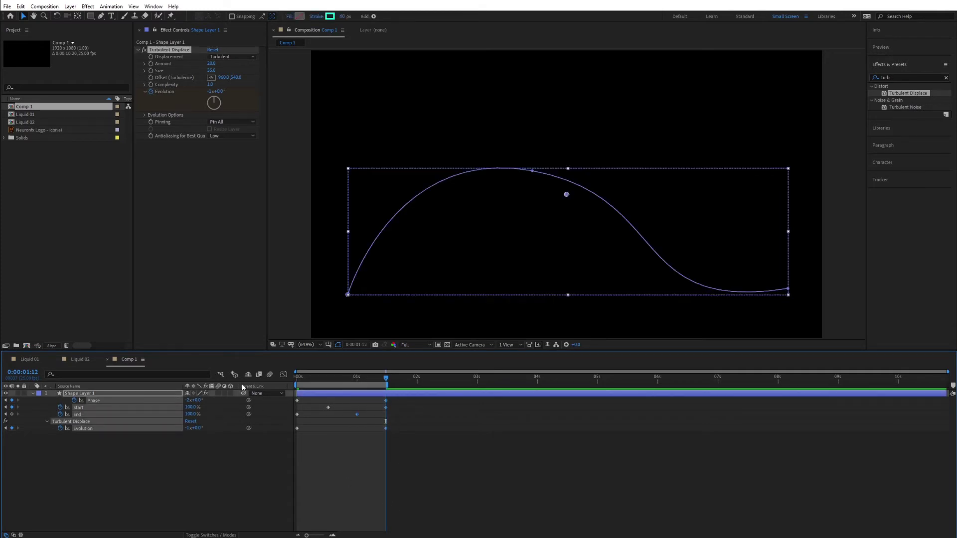
click(283, 375)
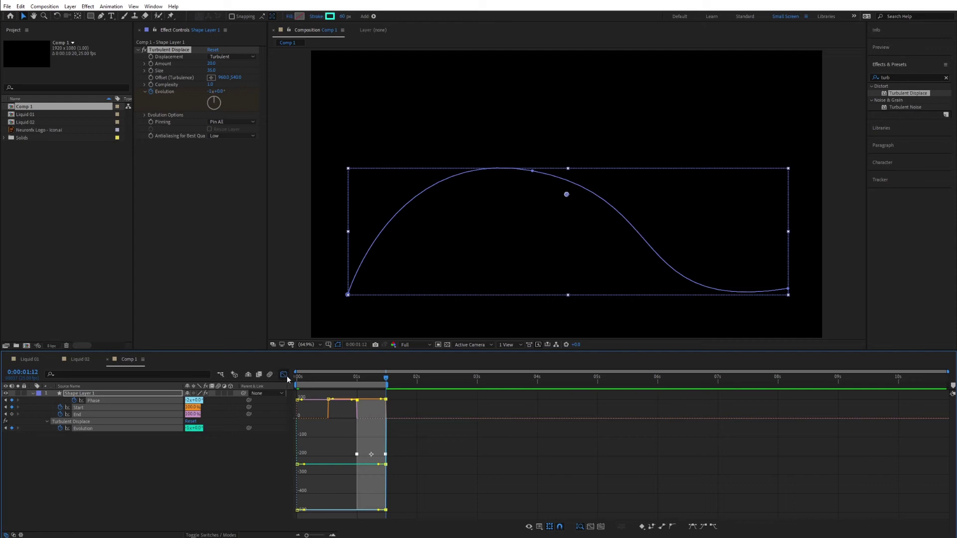
click(704, 527)
drag(348, 420, 329, 421)
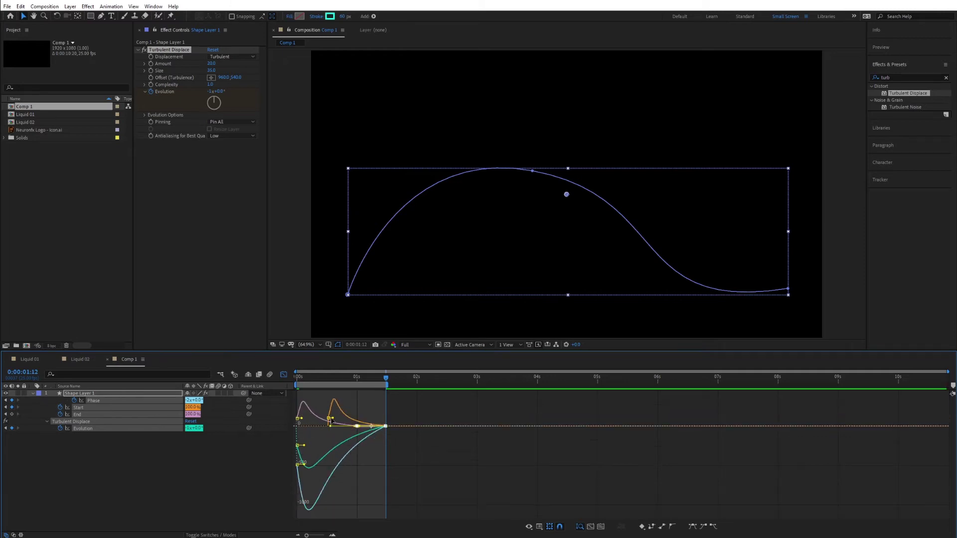
click(222, 485)
key(space)
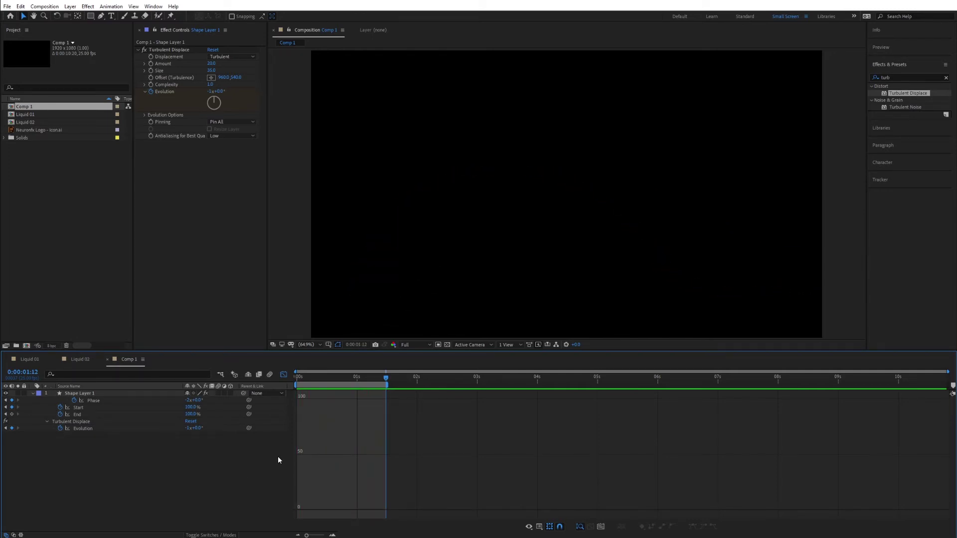
key(space)
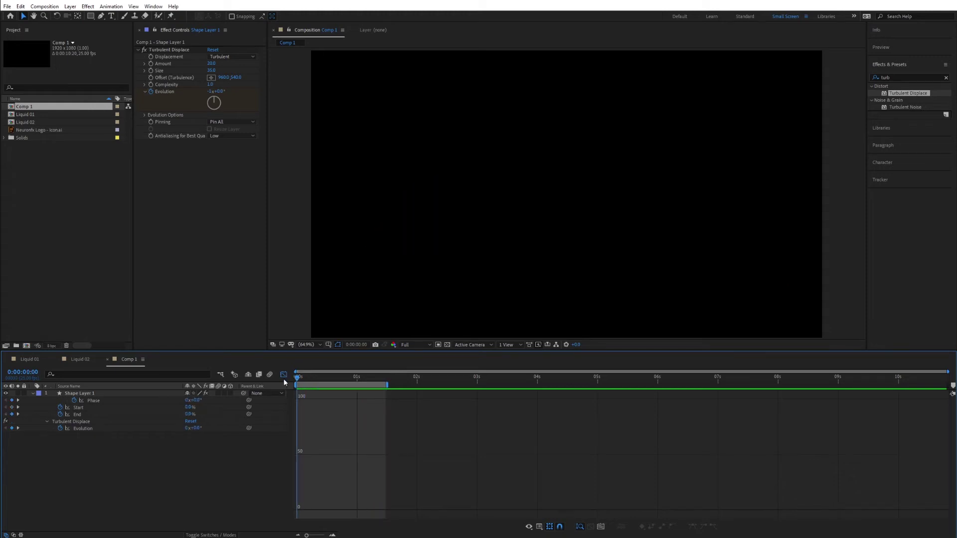
Step: Start keyframing the shape layer's Stroke Width at the first frame with a value of 150
click(76, 395)
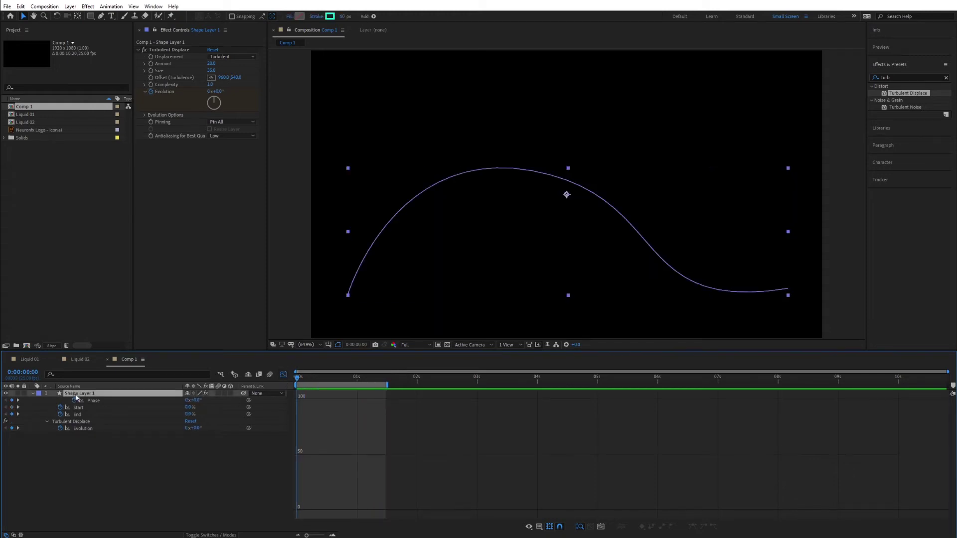
click(33, 394)
click(33, 393)
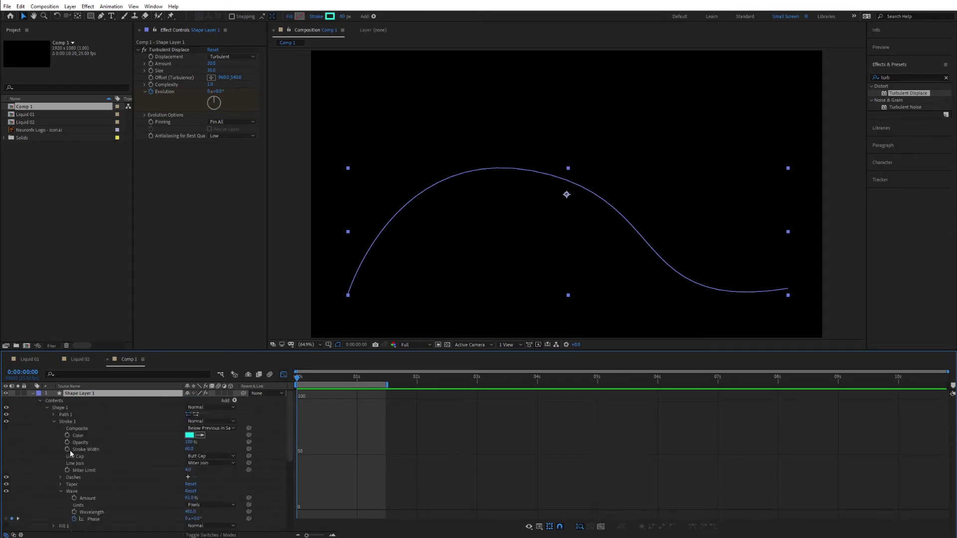
click(66, 450)
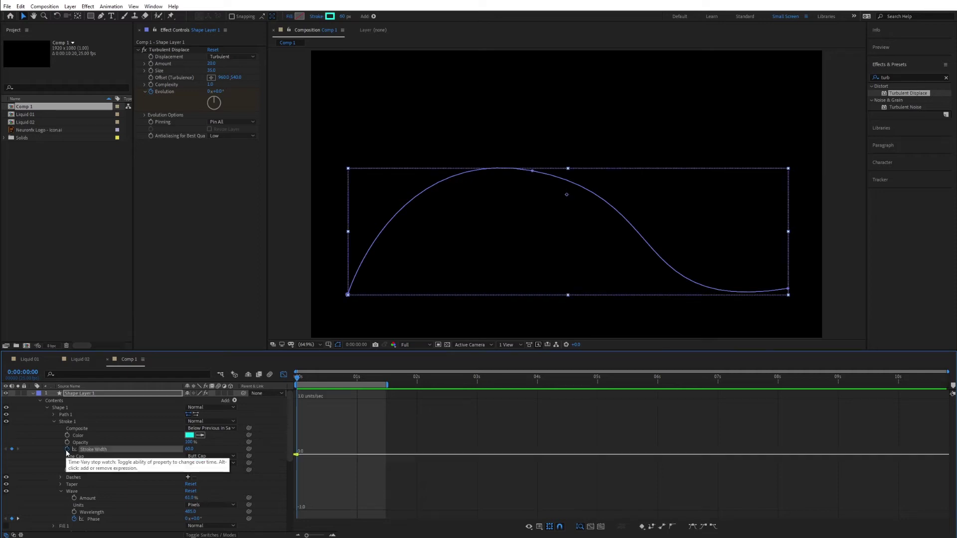
click(190, 449)
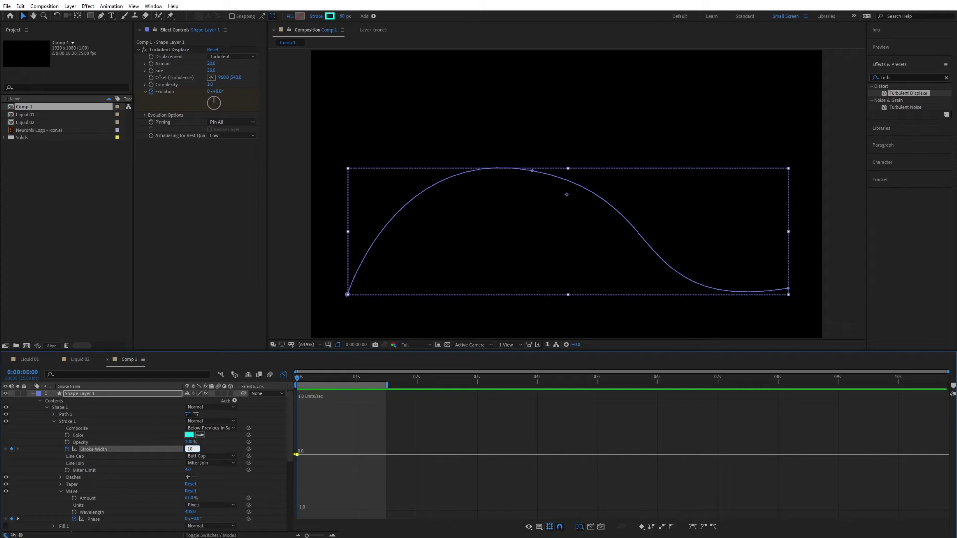
text(150)
key(Return)
Step: Add a Stroke Width keyframe of 50 at 0:00:01:12 and preview the animation
drag(371, 381, 385, 381)
click(283, 376)
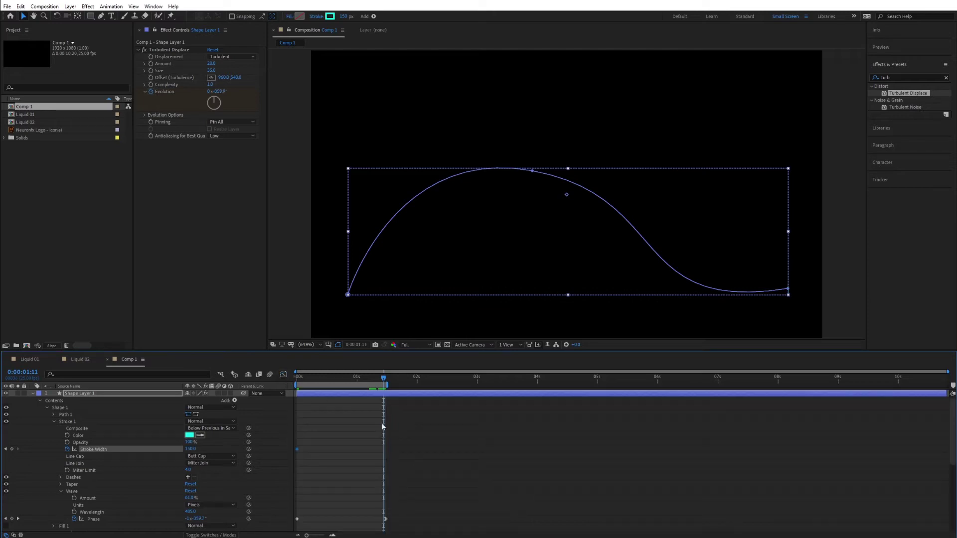
drag(388, 379, 390, 379)
click(189, 449)
text(50)
key(Return)
key(space)
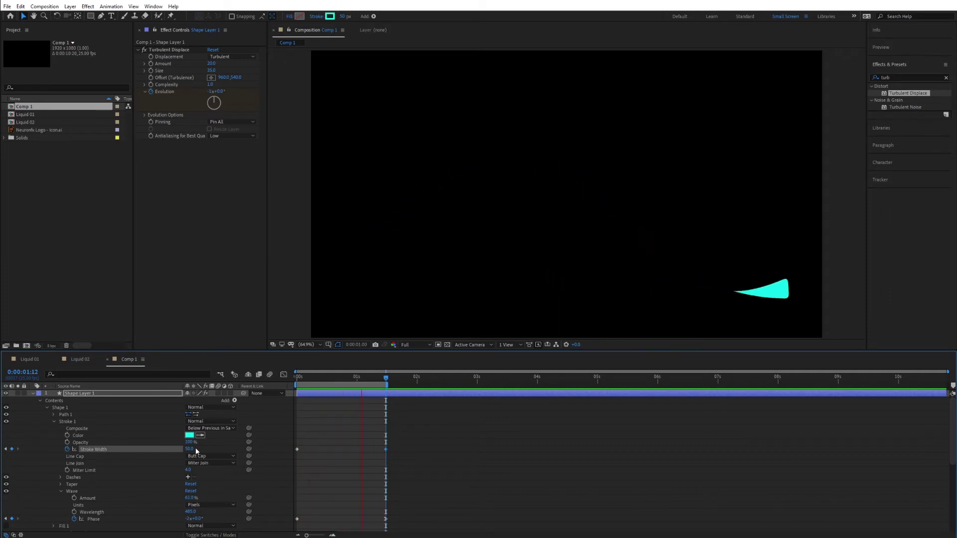
key(space)
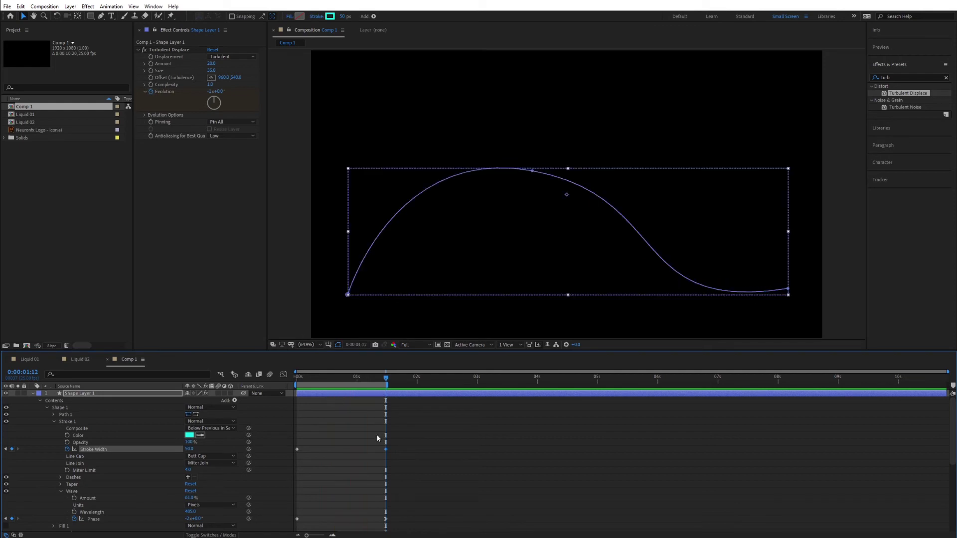
Step: Ease into the last Stroke Width keyframe with a lengthened incoming influence in the speed graph, and preview the animation
click(284, 375)
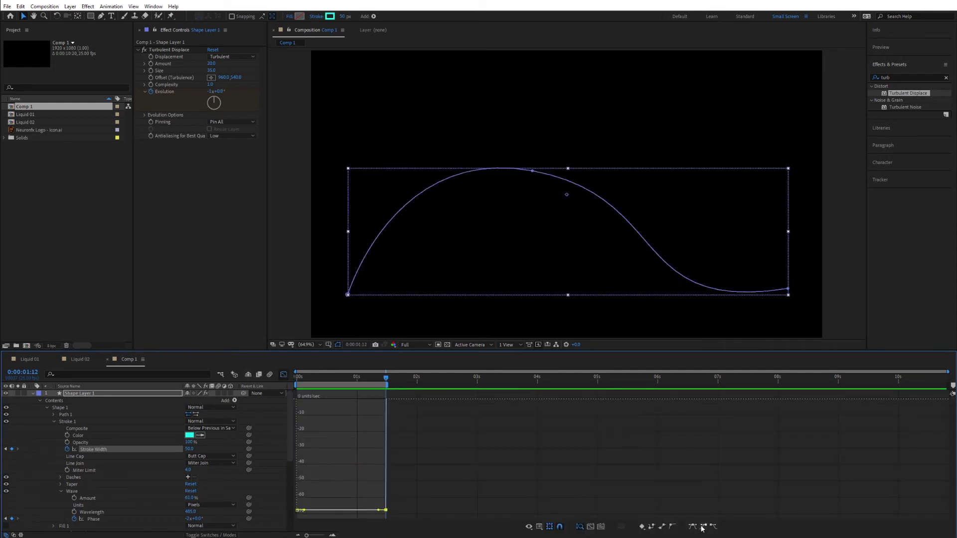
drag(371, 400, 336, 400)
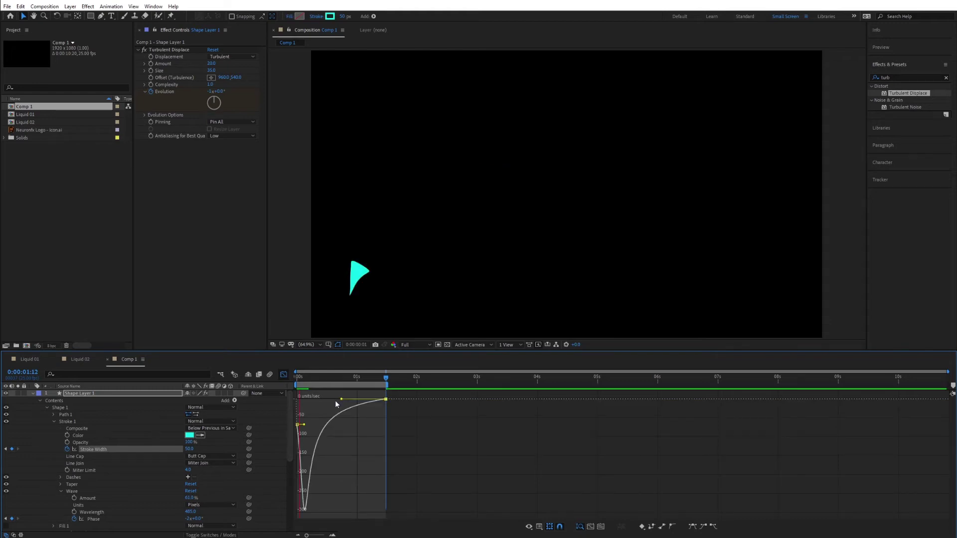
key(space)
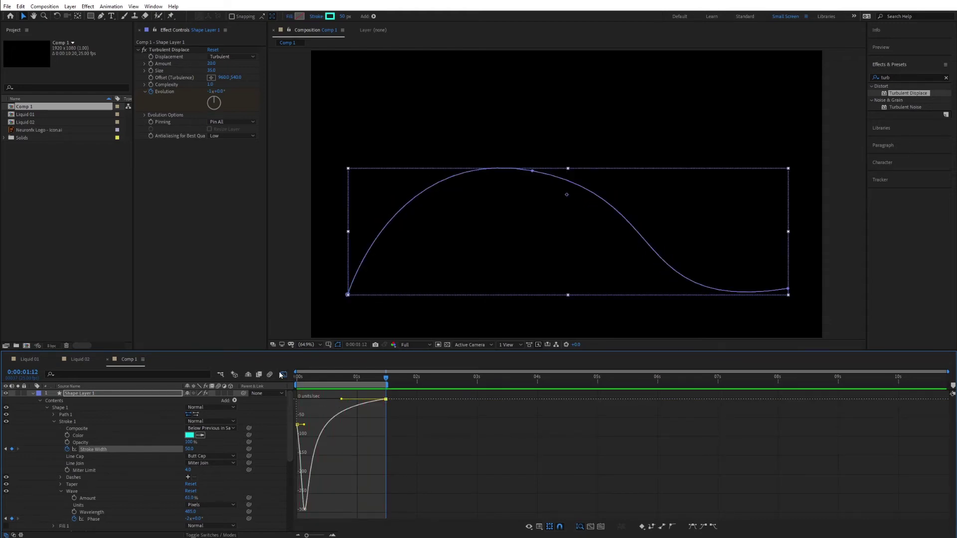
click(282, 375)
scroll(354, 474, down, 2)
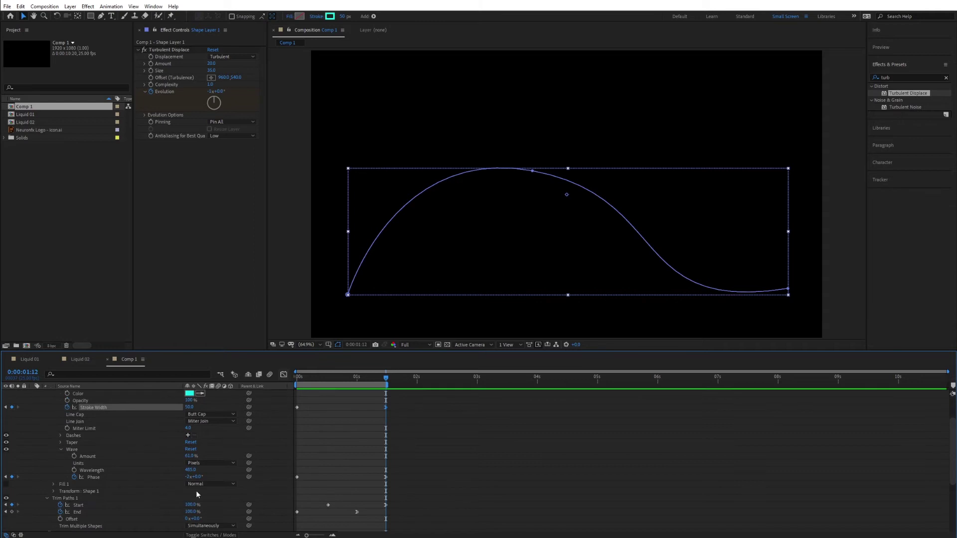
key(space)
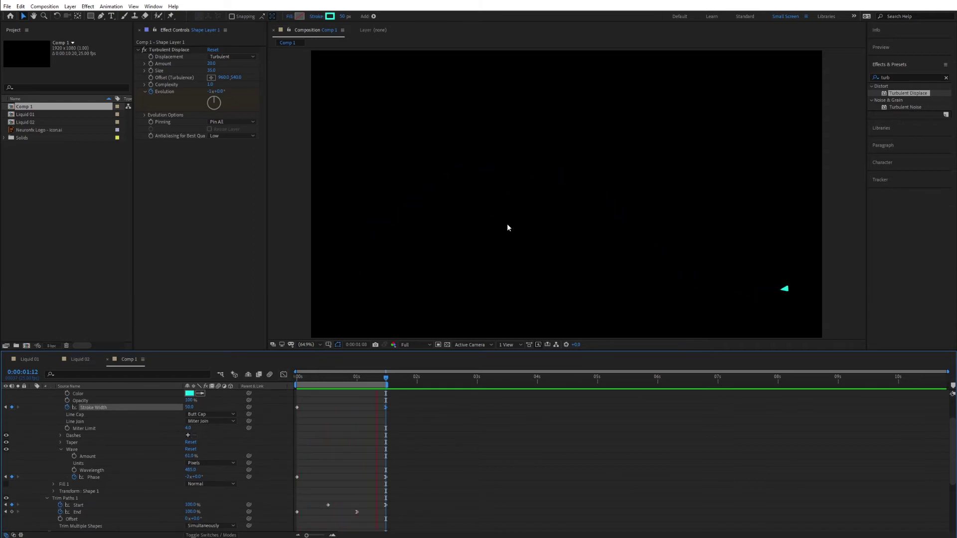
key(space)
Step: Set the stroke's ending Wave Phase keyframe to -1 revolution
scroll(292, 477, down, 2)
scroll(292, 477, down, 2)
scroll(285, 474, up, 2)
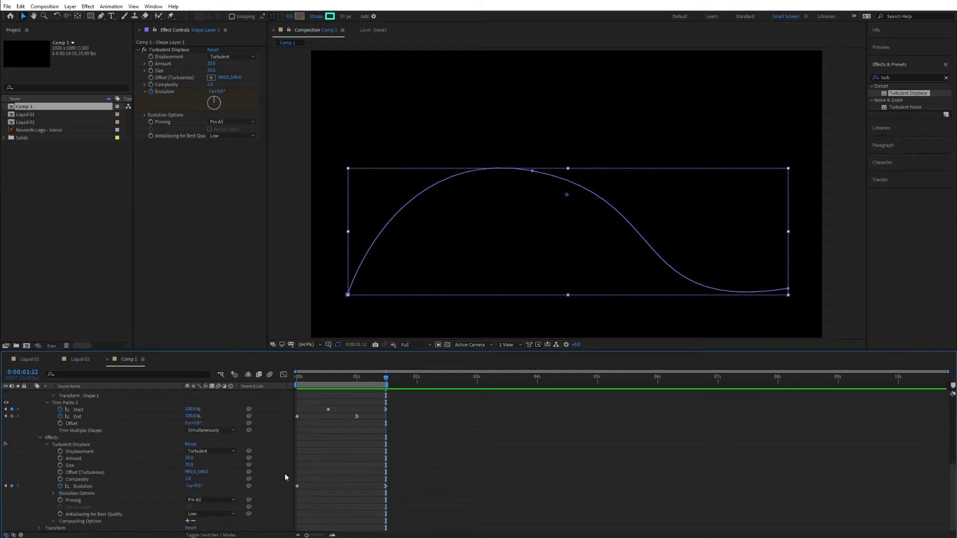
scroll(319, 463, up, 2)
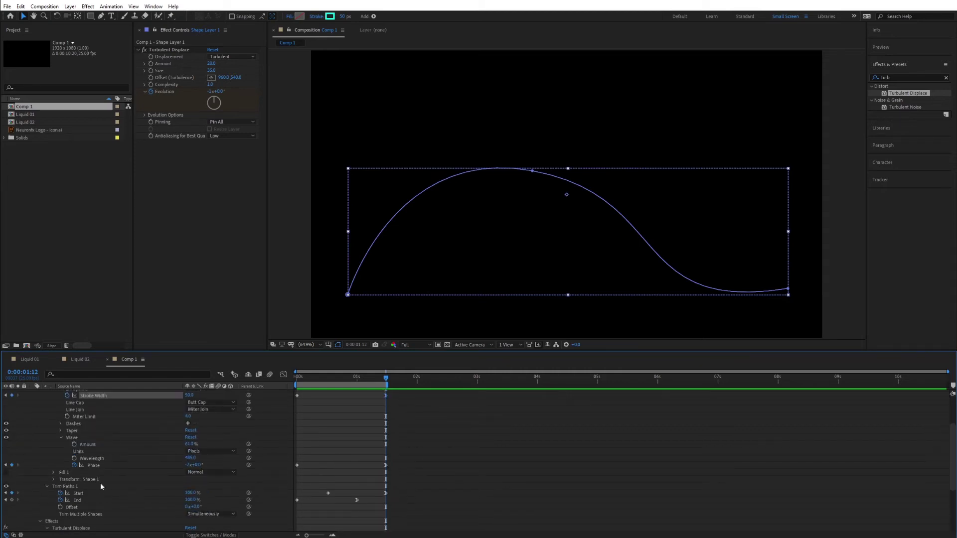
click(100, 466)
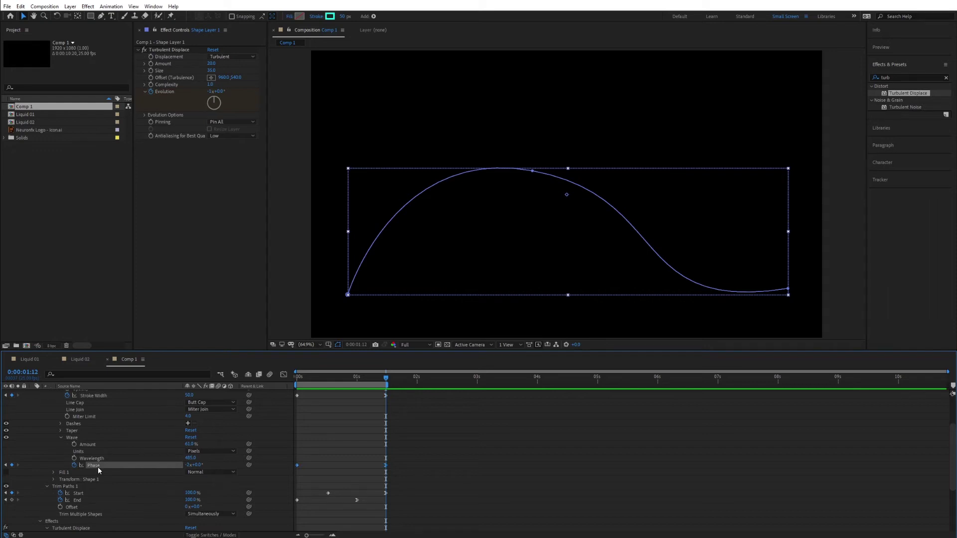
click(195, 465)
text(-1)
key(Return)
Step: Move the playhead to 0:00:01:01, preview the animation, and show only the shape layer's keyframed properties
drag(306, 378, 313, 377)
key(space)
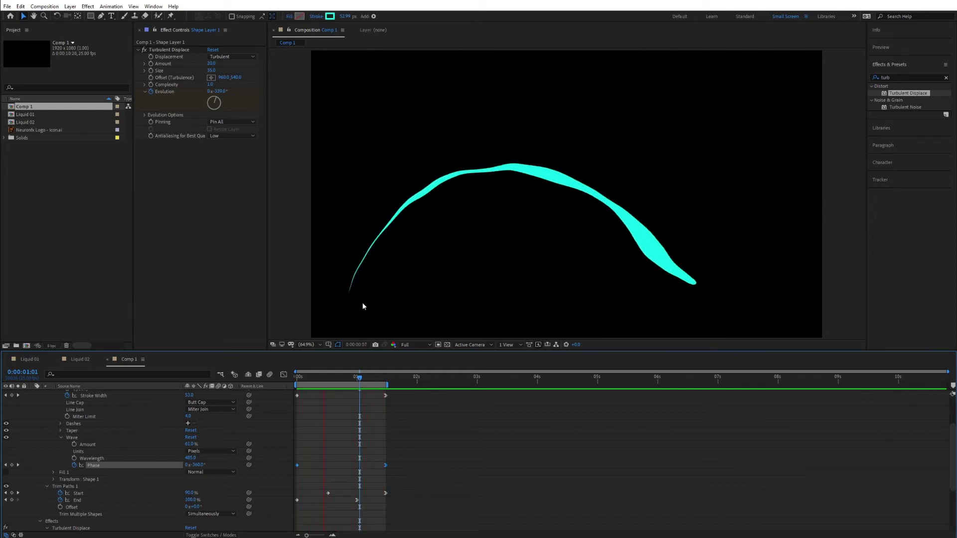
click(282, 432)
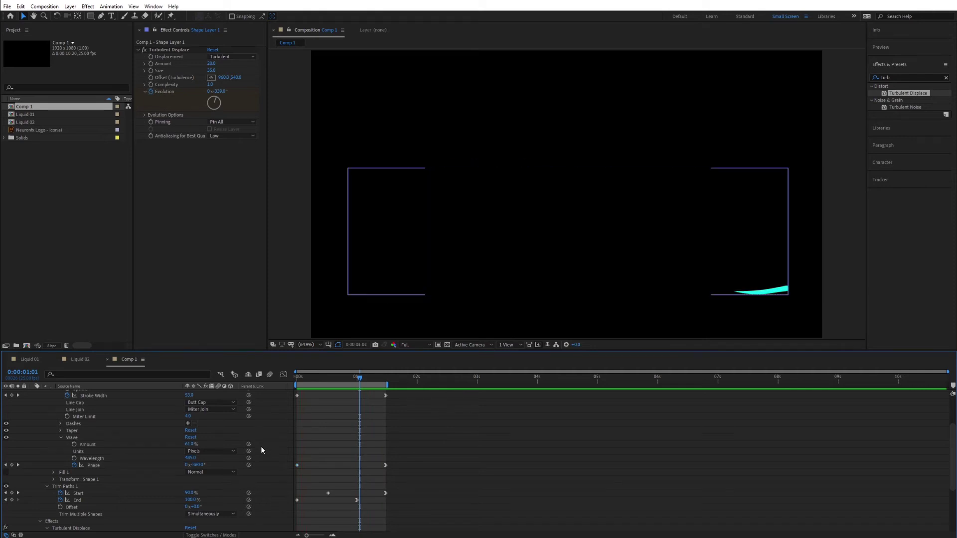
key(u)
key(space)
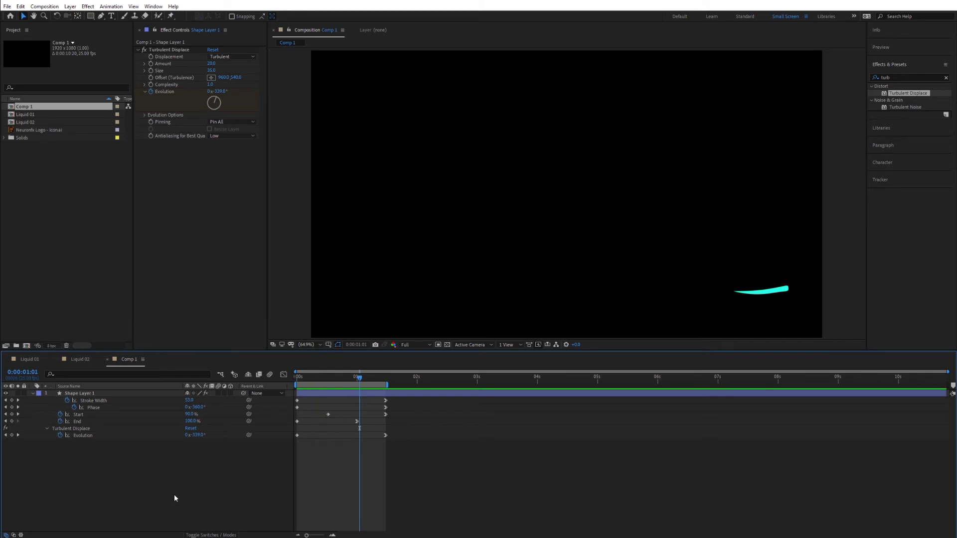
Step: Duplicate the Comp 1 composition in the project
click(27, 108)
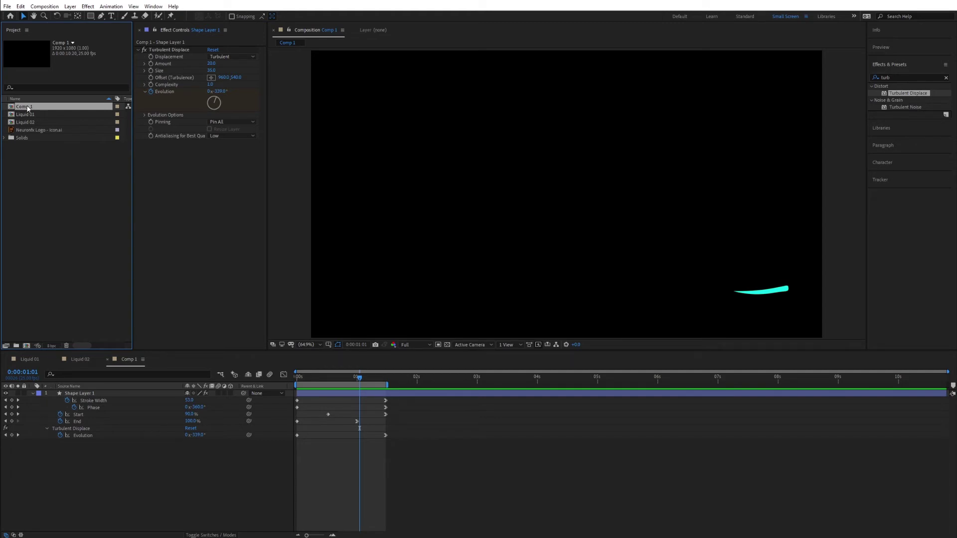
key(ctrl+d)
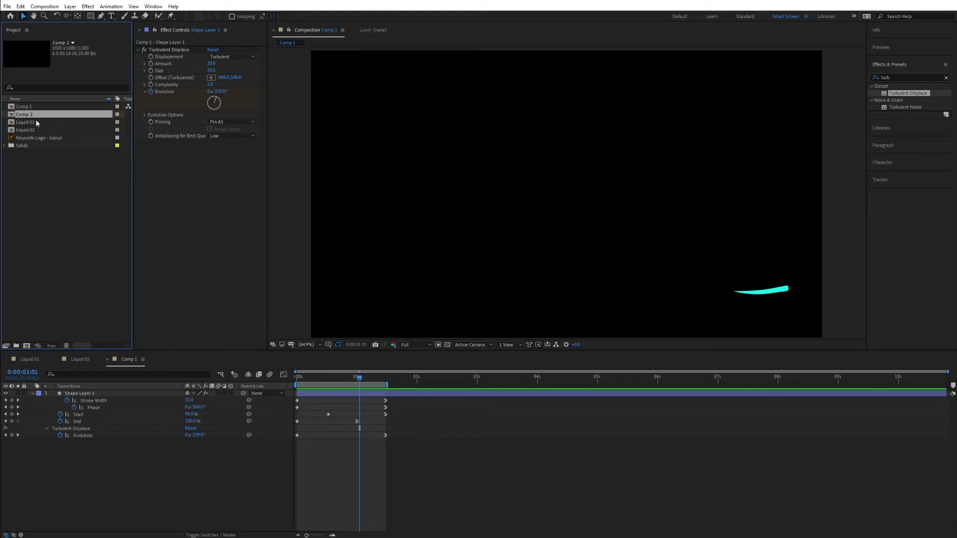
Step: Open the Comp 2 composition and select its shape layer with the playhead at 0:00:00:08
double_click(27, 115)
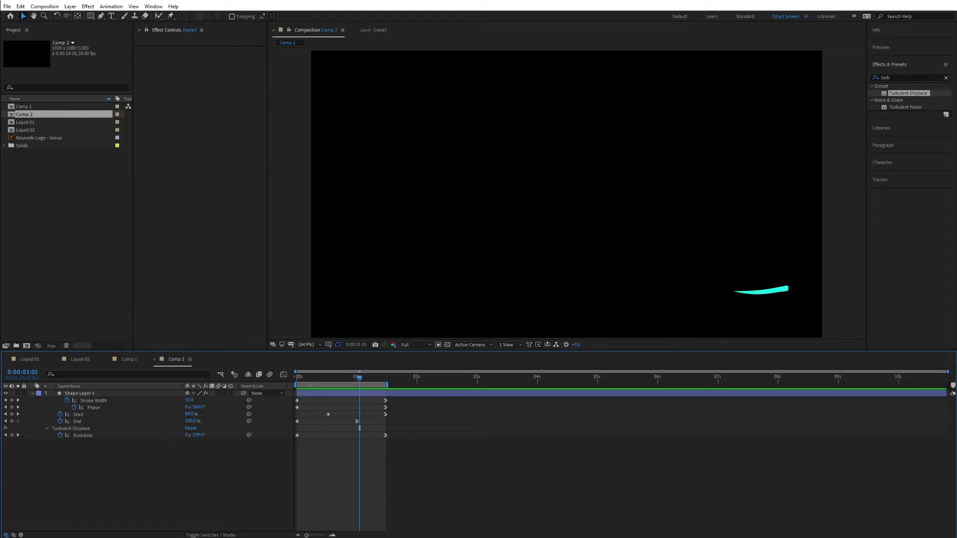
click(316, 378)
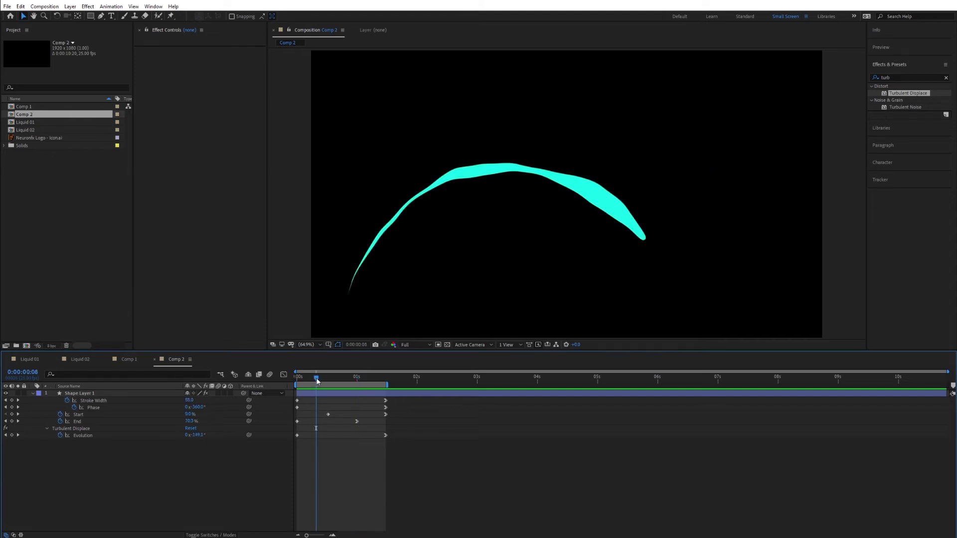
click(70, 395)
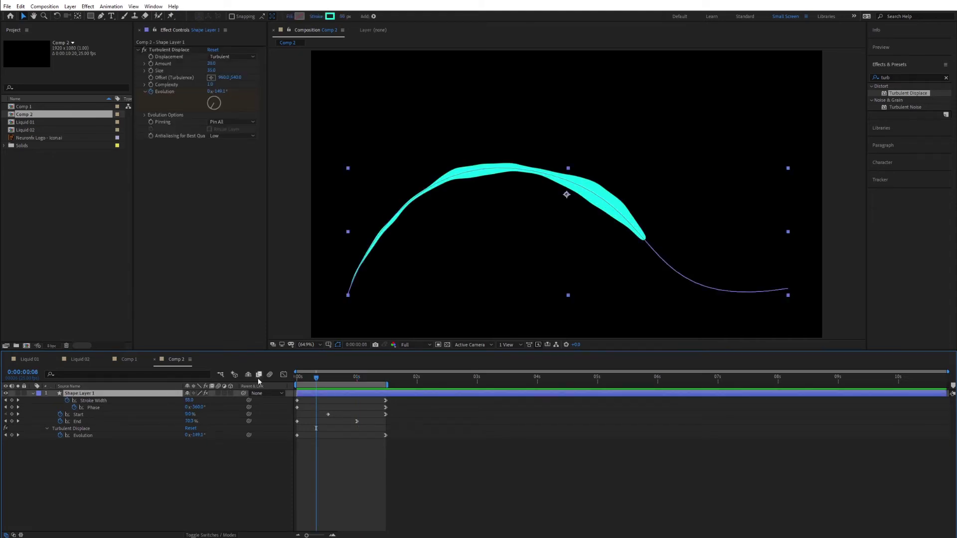
Step: Set the starting Stroke Width keyframe at 0:00:00:00 to 50 and preview the animation
mouse_move(303, 376)
mouse_down()
mouse_move(347, 391)
mouse_move(297, 384)
mouse_up()
click(186, 402)
text(50)
key(Return)
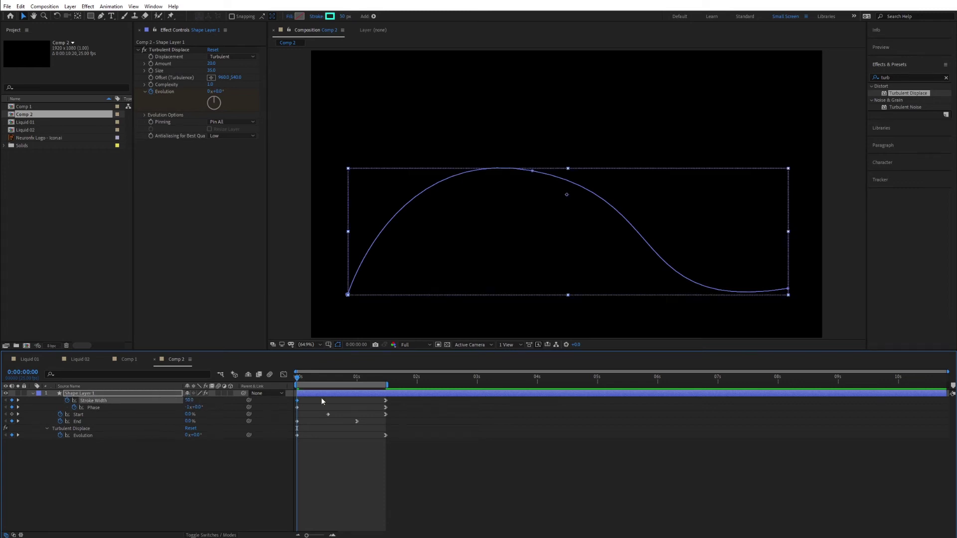
key(space)
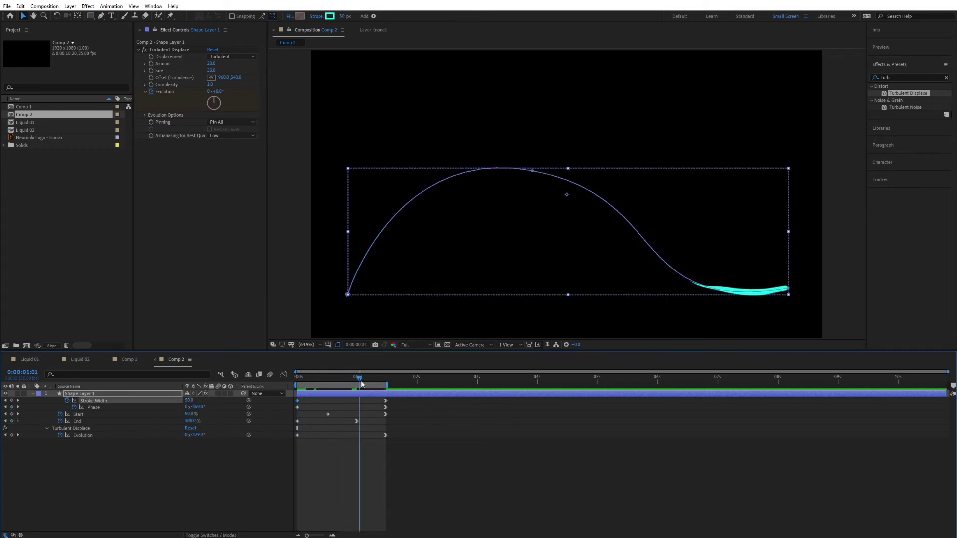
Step: Change the ending Stroke Width keyframe at 0:00:01:12 and return the playhead to the start
drag(298, 379, 385, 383)
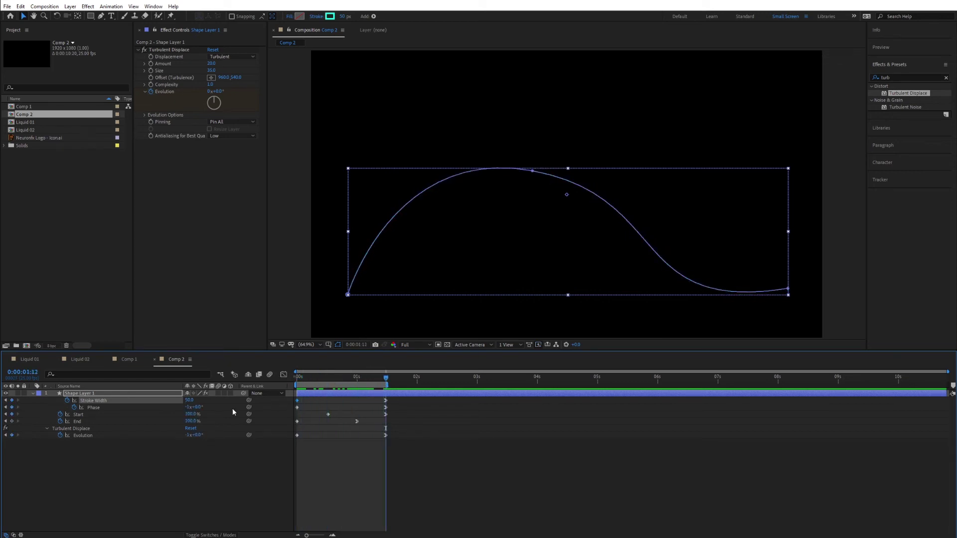
click(190, 400)
key(Return)
drag(306, 382, 287, 382)
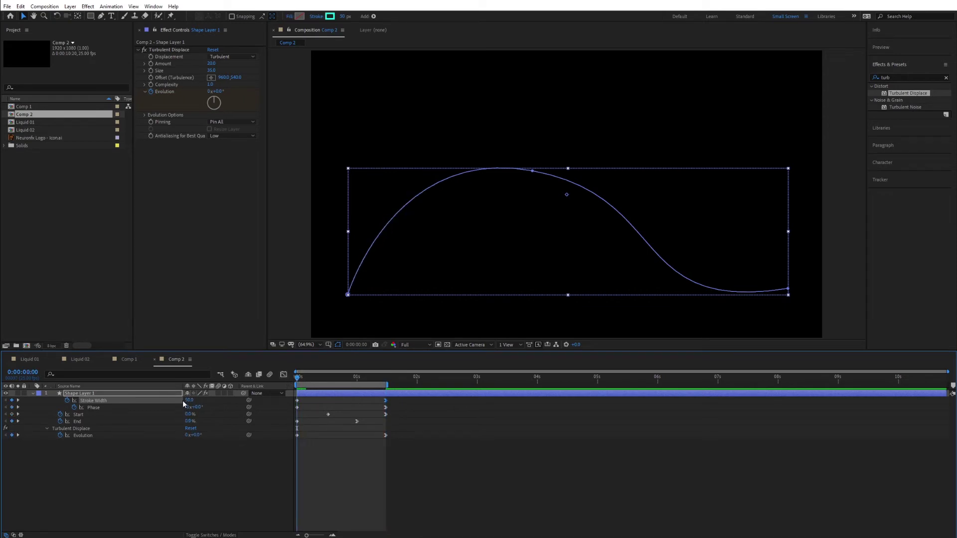
Step: Set Stroke Width to 20 at the ending keyframe and 40 at the starting keyframe, and preview the animation
drag(309, 383, 386, 384)
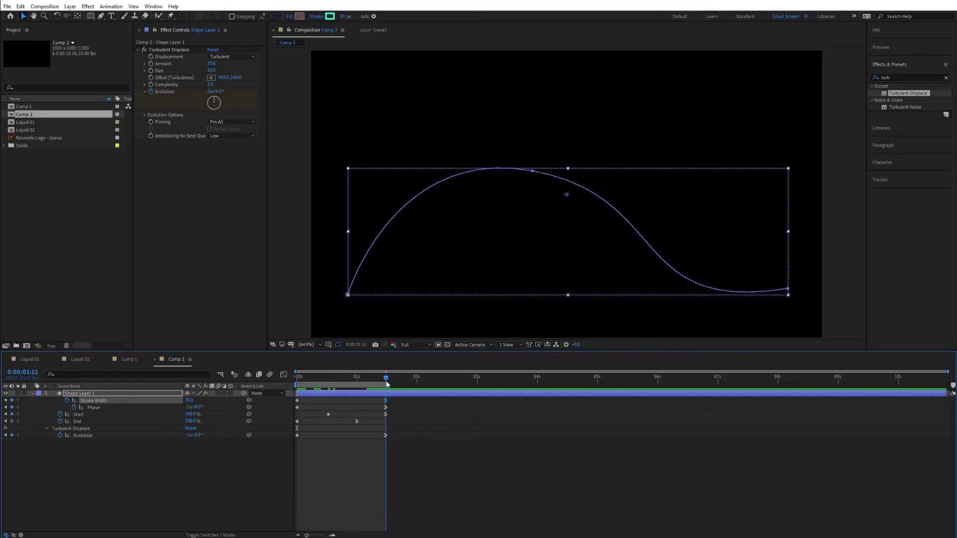
click(189, 401)
text(20)
key(Return)
drag(317, 383, 291, 382)
click(188, 400)
text(40)
key(Return)
key(space)
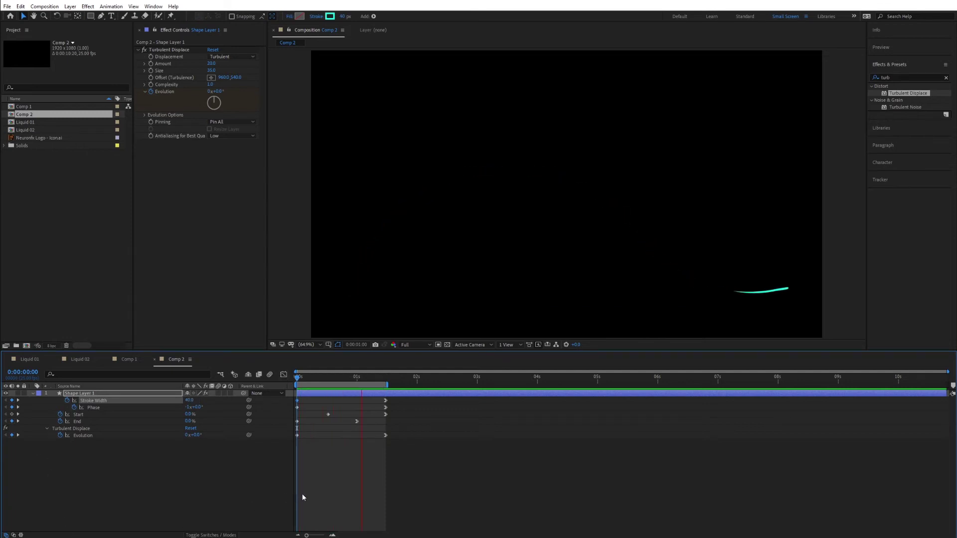
key(space)
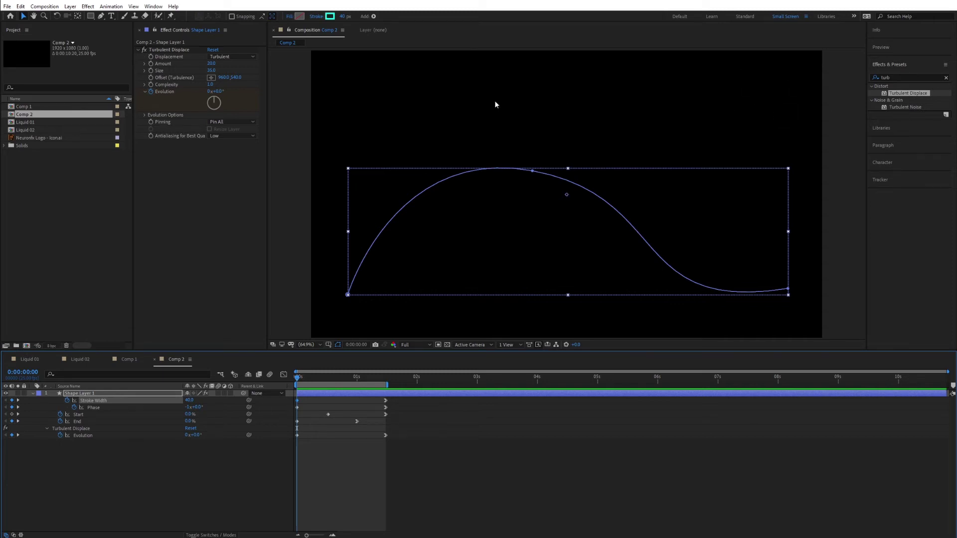
Step: Move the path's three vertices with the Pen tool so it starts near the frame's centre and ends near the upper-right corner
click(101, 16)
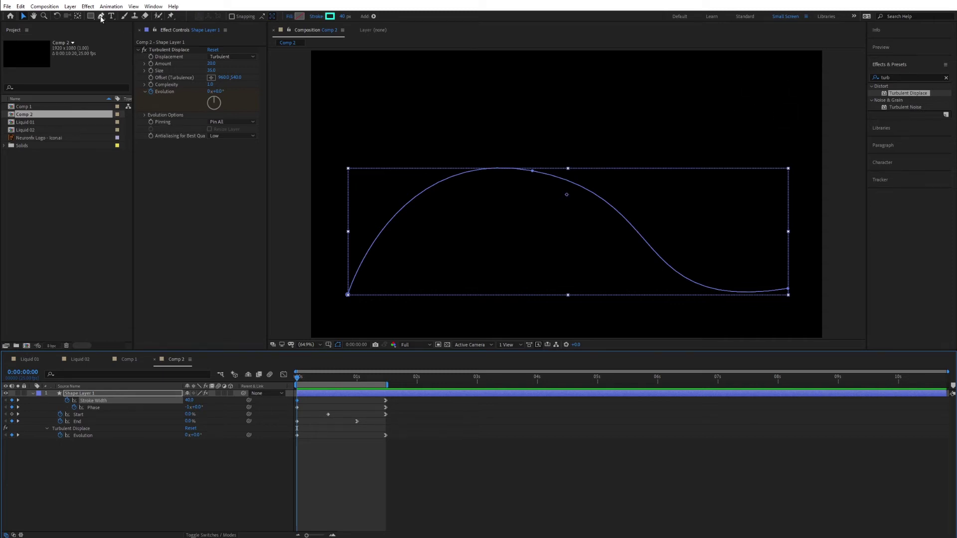
click(349, 296)
drag(347, 294, 570, 219)
drag(533, 174, 699, 138)
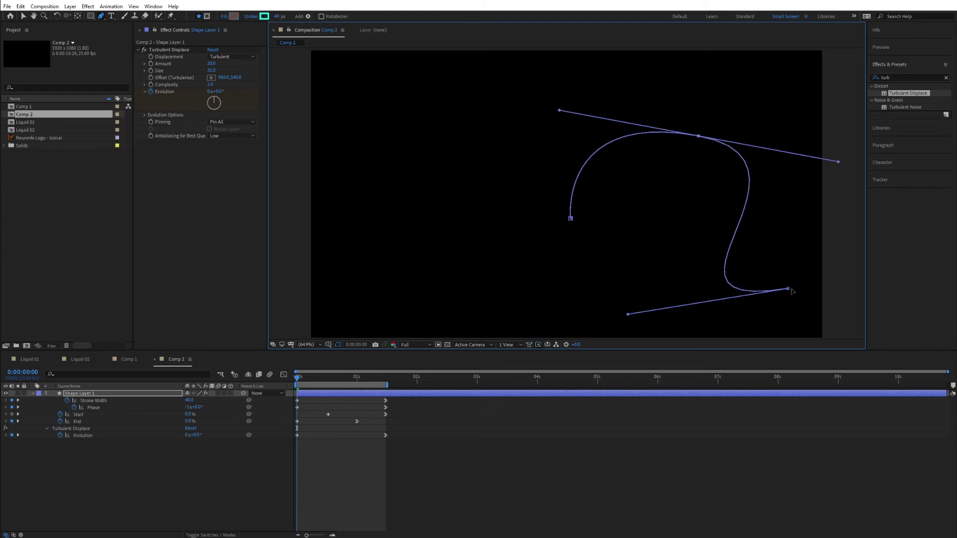
drag(787, 291, 811, 75)
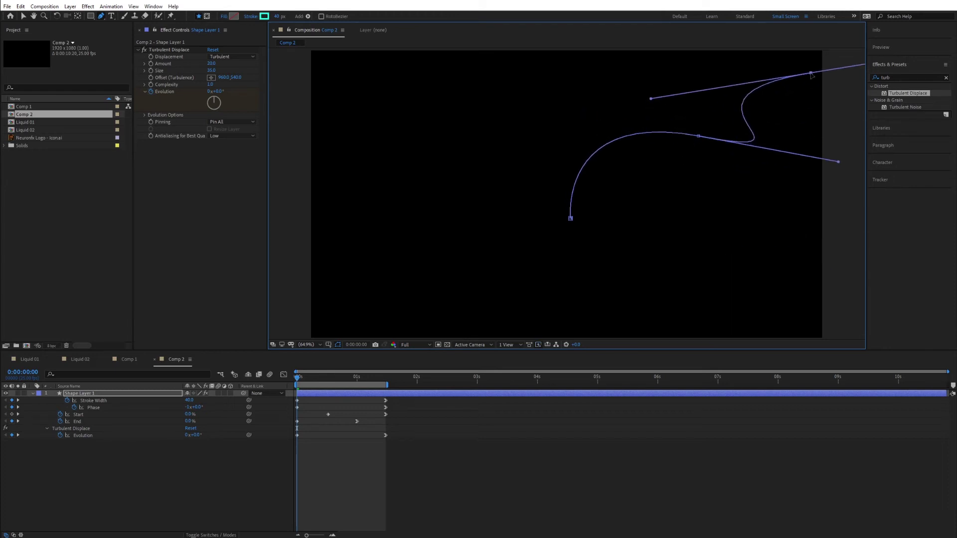
Step: Adjust the middle and end vertices and their Bezier handles into a smooth rising S-curve, and preview it
drag(839, 163, 707, 128)
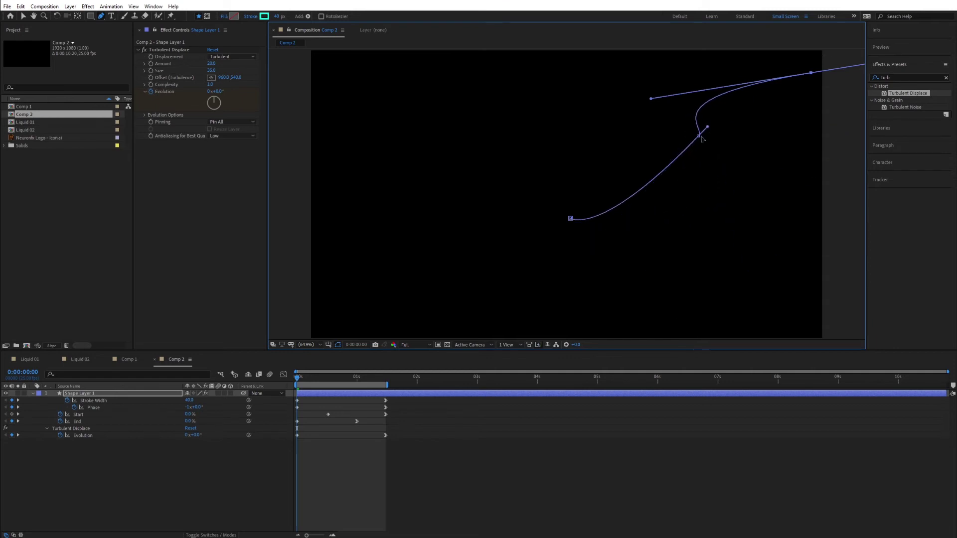
click(698, 138)
drag(601, 238, 671, 170)
drag(697, 113, 712, 114)
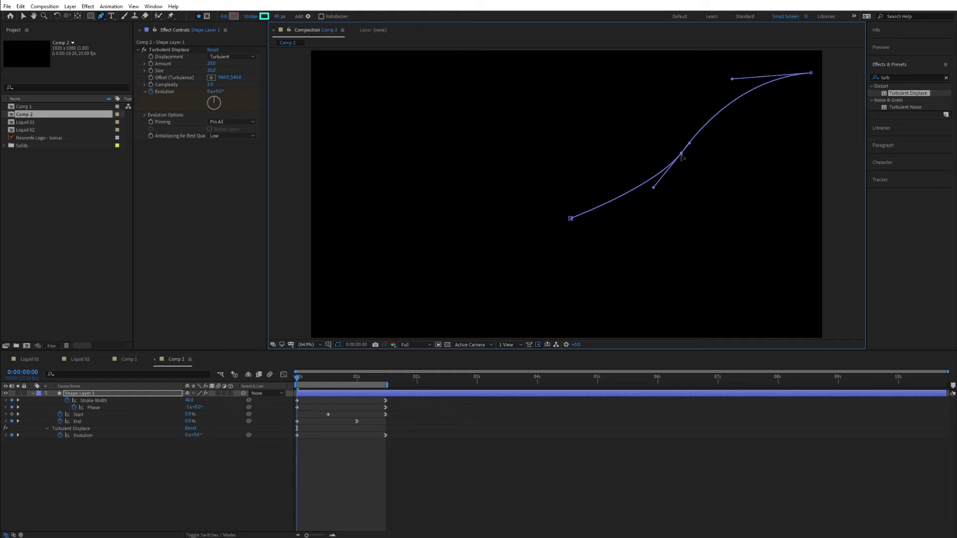
click(207, 480)
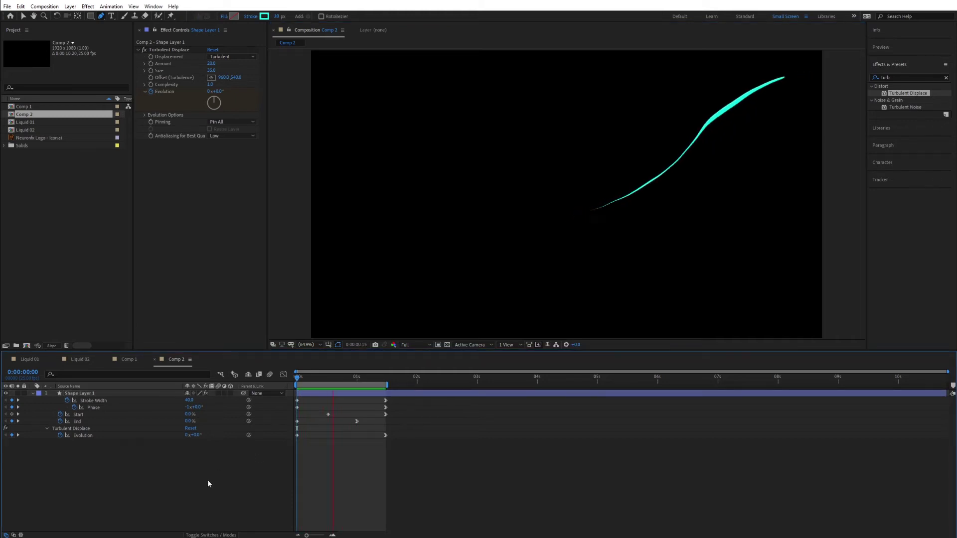
Step: Display the Title/Action Safe guides over the composition
click(329, 345)
click(344, 352)
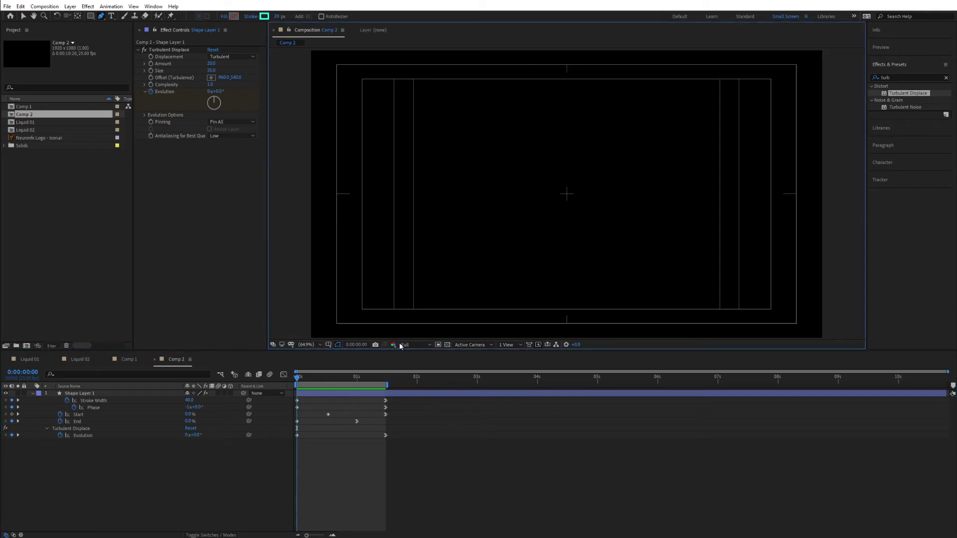
click(329, 345)
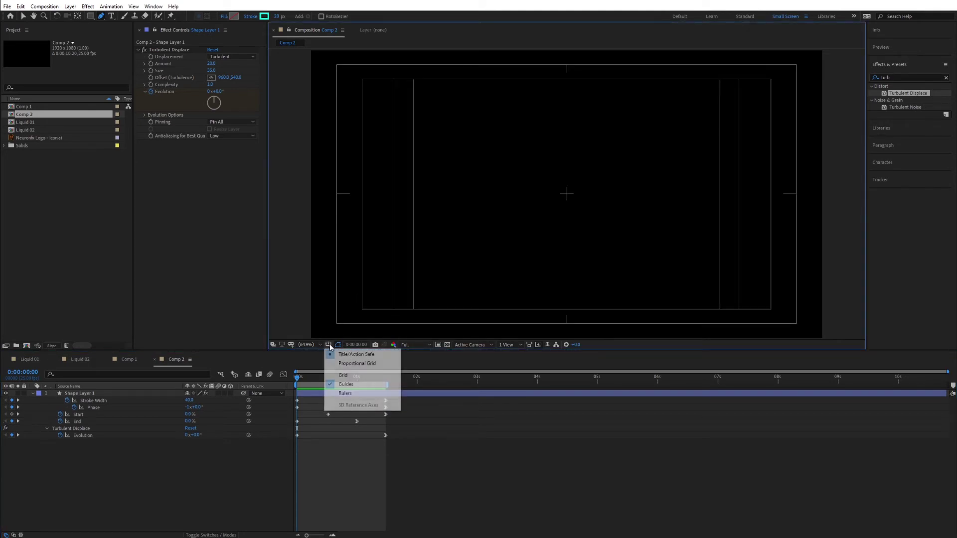
click(139, 487)
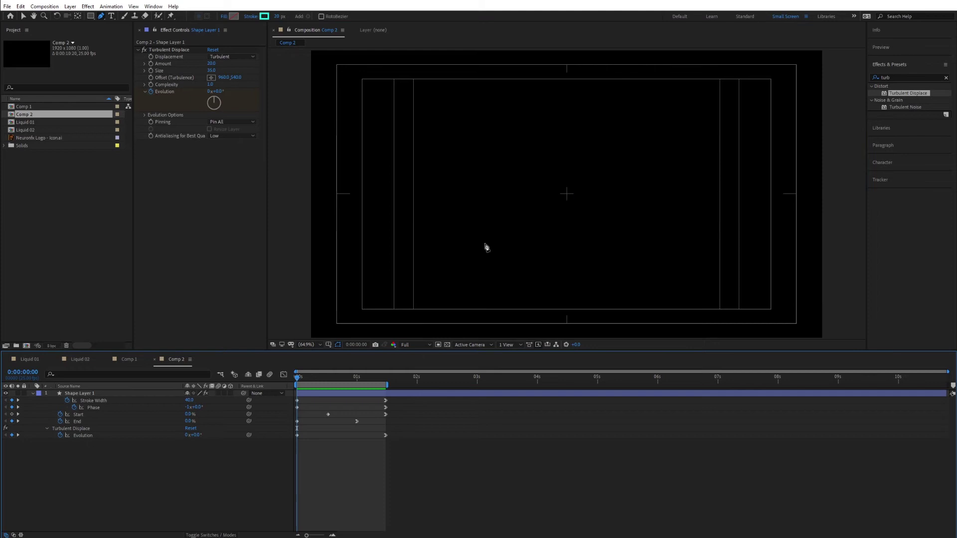
Step: Move the path's starting vertex onto the composition's centre mark and preview the animation
click(86, 394)
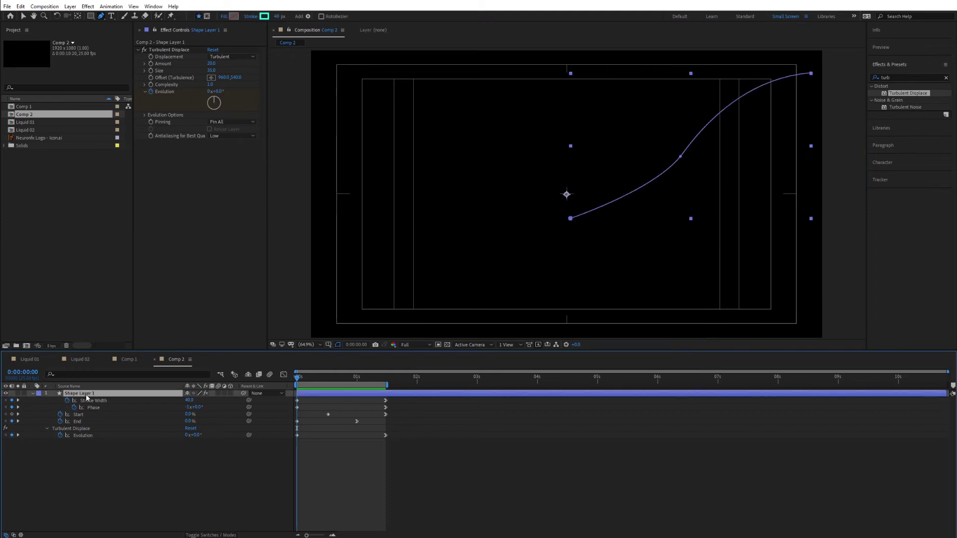
click(571, 219)
drag(571, 218, 569, 194)
key(space)
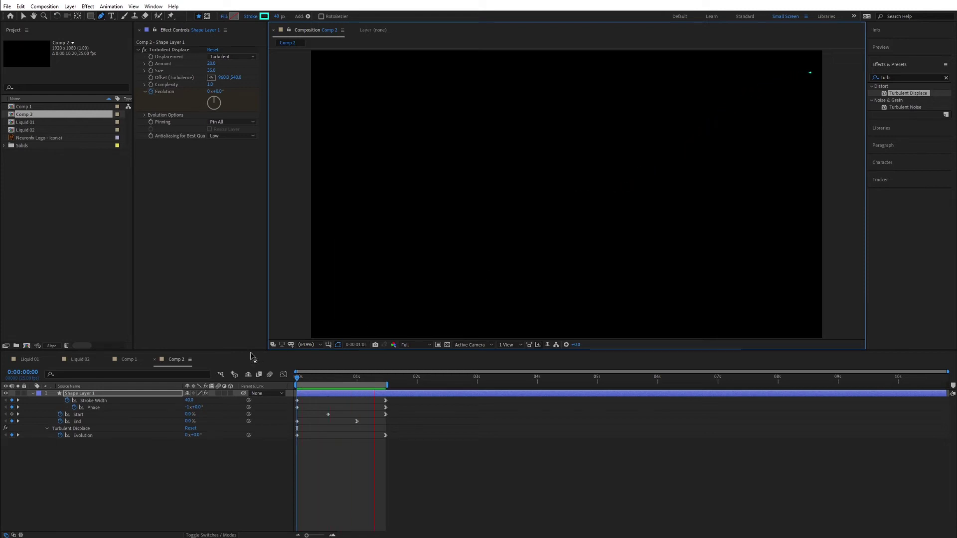
key(space)
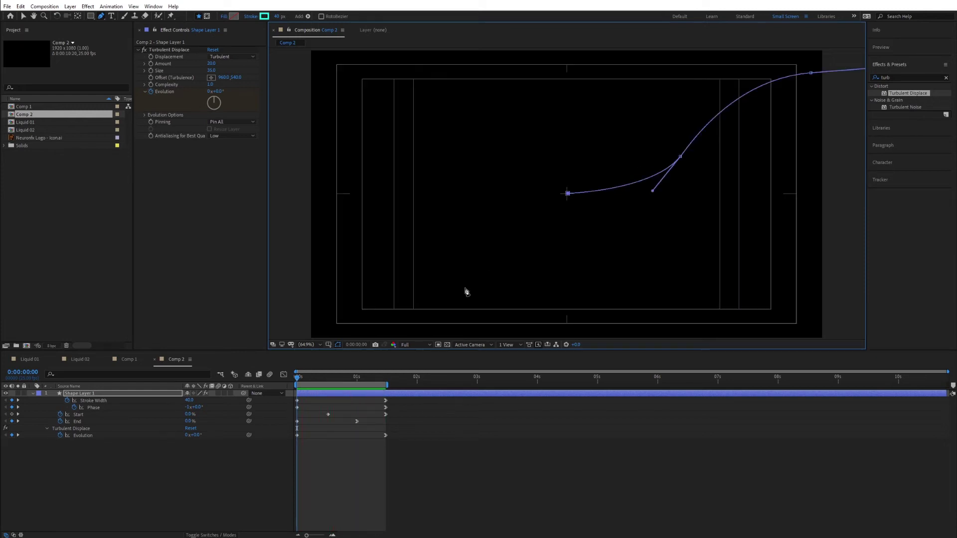
key(space)
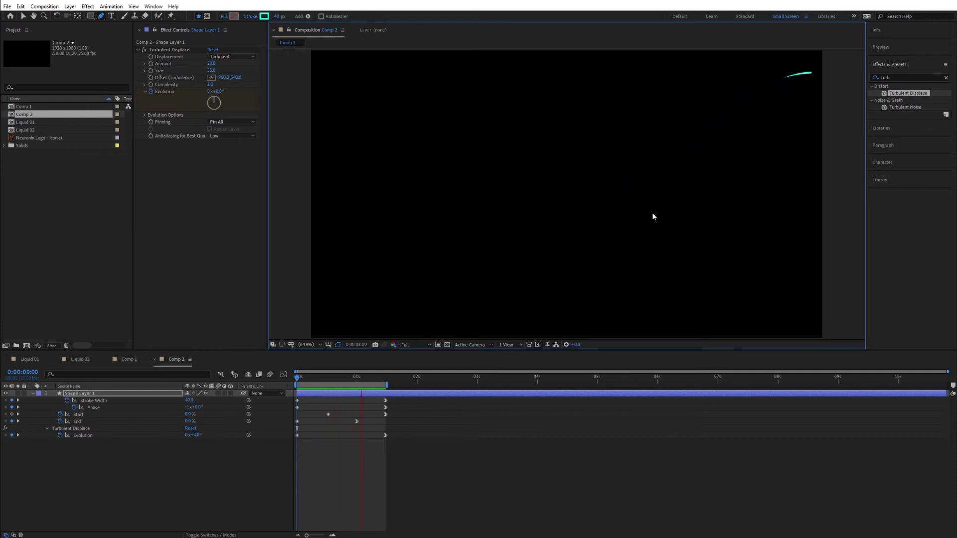
key(space)
Step: Collapse and reveal the shape layer's keyframed properties
drag(398, 451, 292, 393)
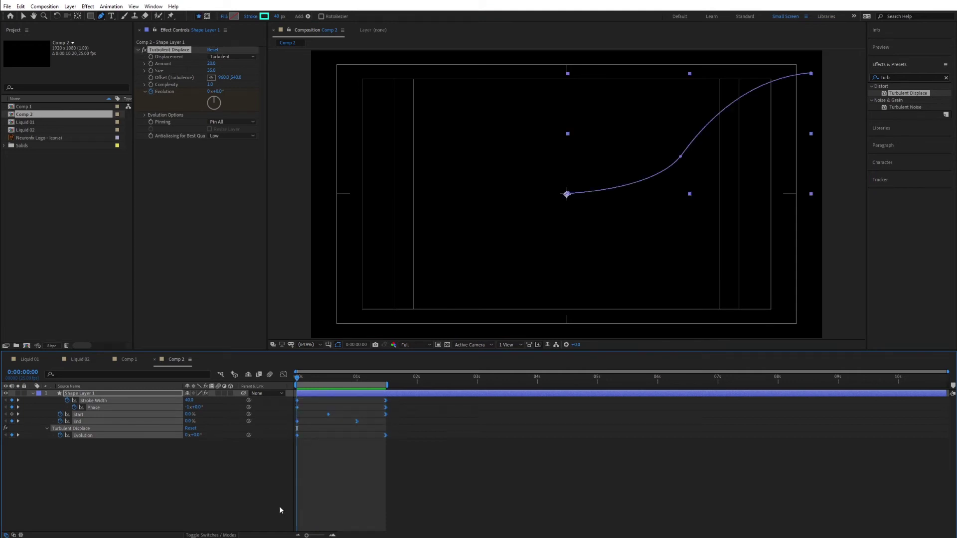
click(122, 395)
key(u)
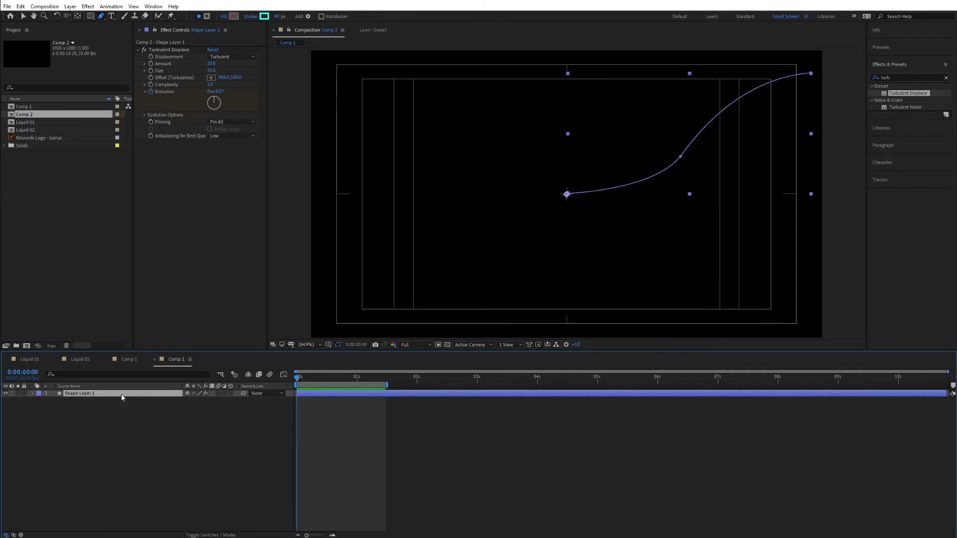
key(u)
key(u)
key(u)
key(u)
Step: Compress all the layer's keyframes proportionally so the last ones fall at about 0:00:00:20, and preview the faster animation
drag(408, 462, 277, 397)
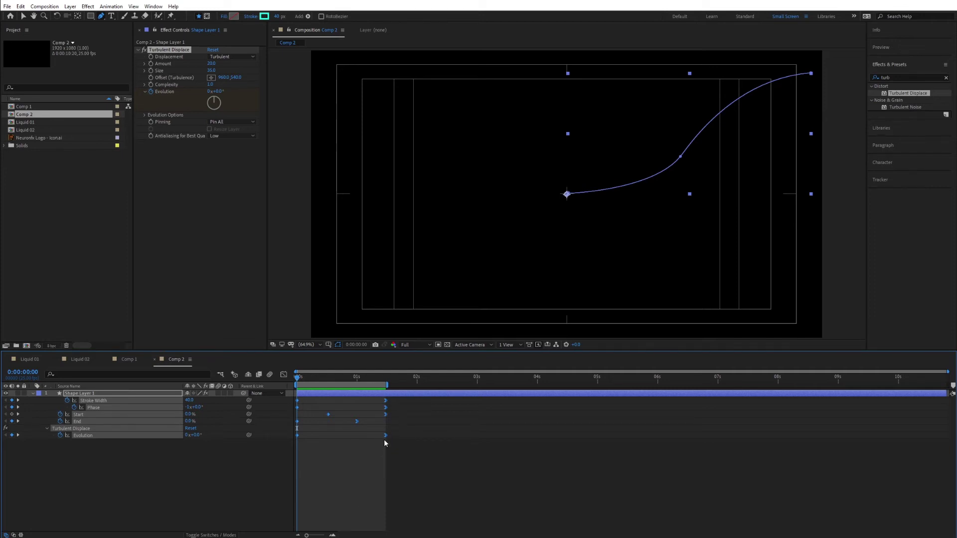
drag(384, 435, 375, 436)
drag(348, 433, 361, 432)
key(space)
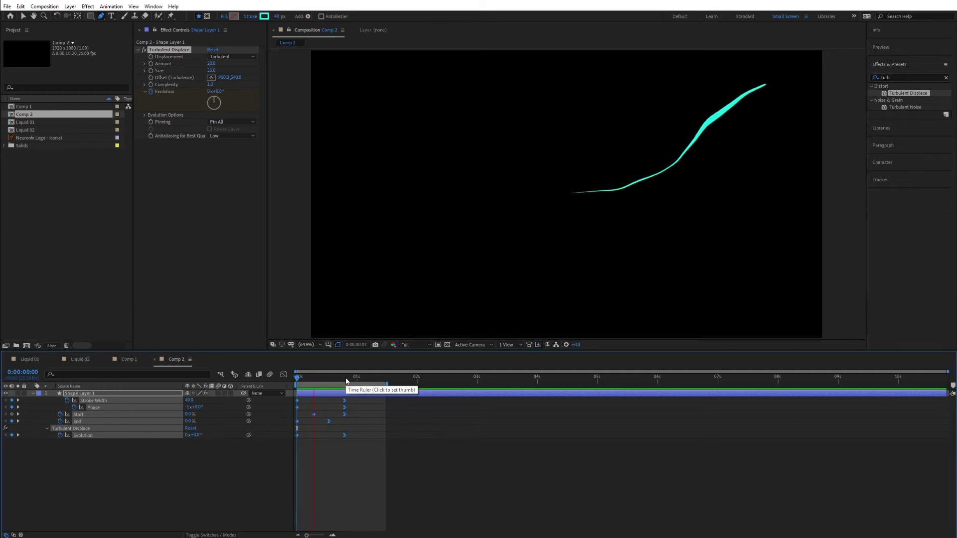
key(space)
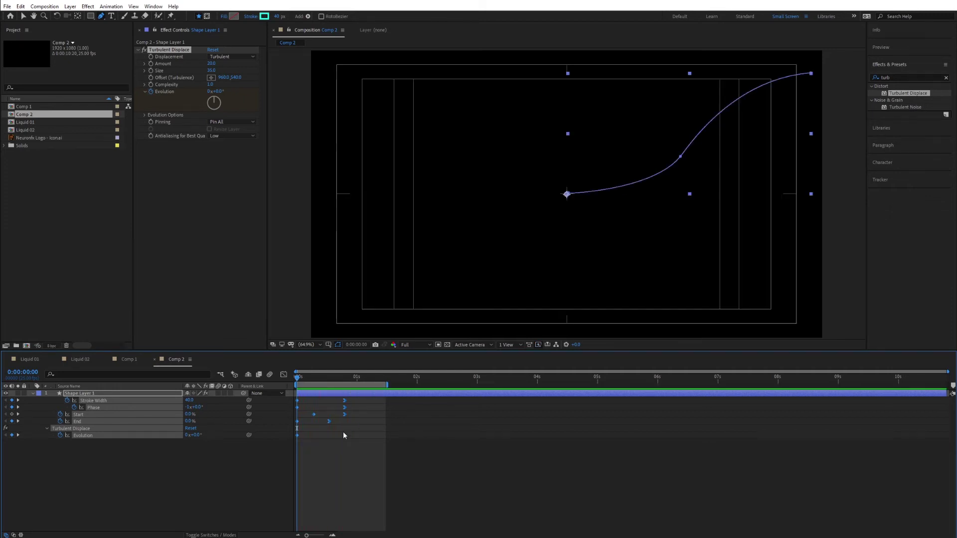
Step: Shift the first Start keyframe earlier to about 0:00:00:05, previewing the stroke's shortened trail
click(295, 447)
drag(309, 378, 314, 384)
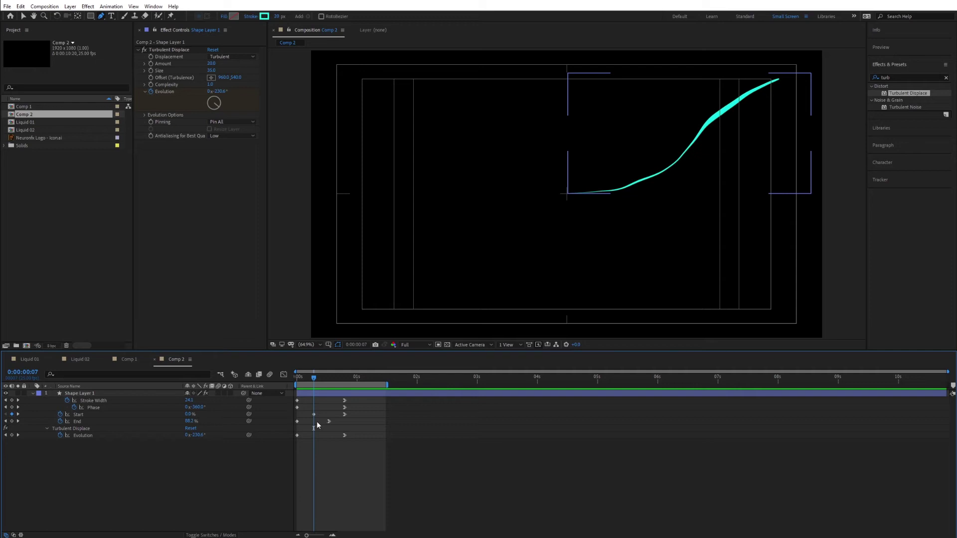
click(344, 415)
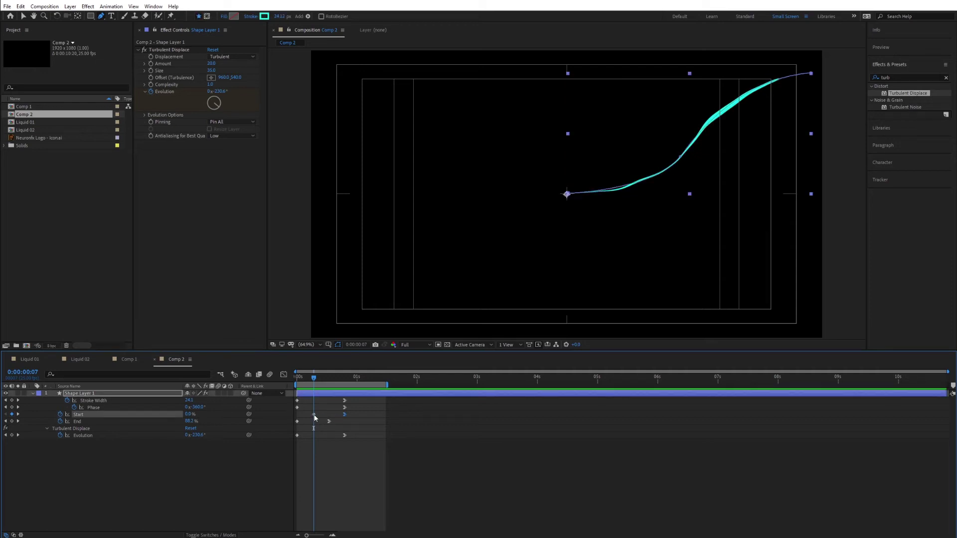
drag(314, 417, 304, 418)
click(307, 458)
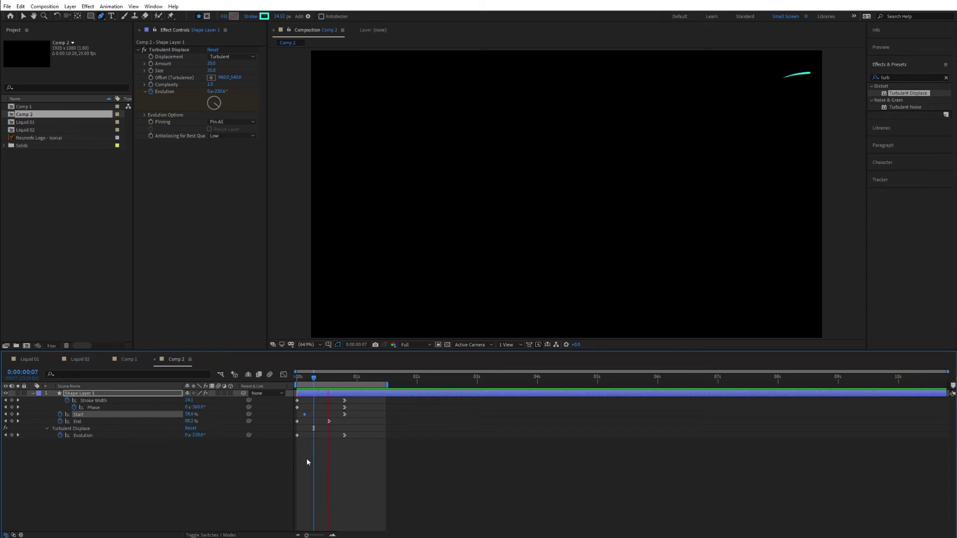
drag(306, 417, 310, 418)
click(83, 451)
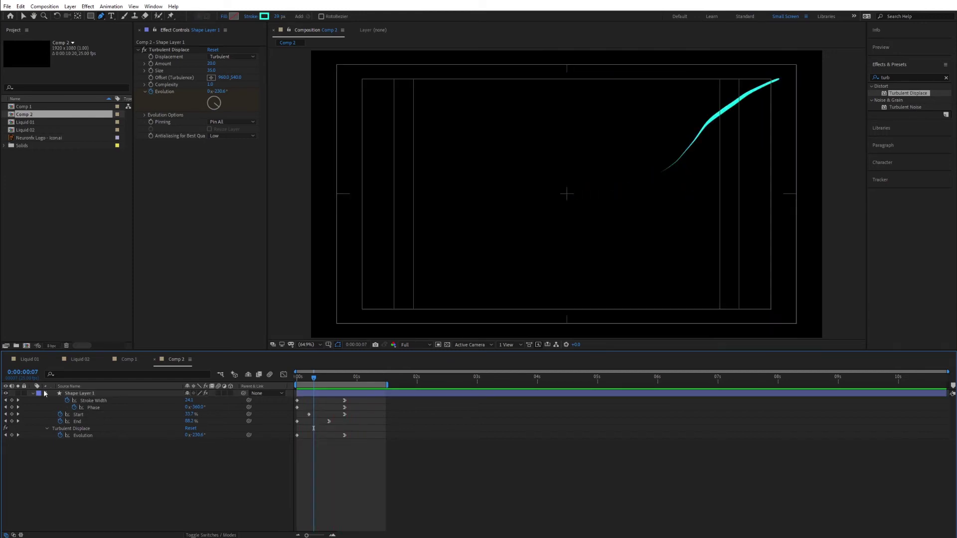
Step: Collapse Shape Layer 1's properties and duplicate the layer
click(31, 393)
click(85, 394)
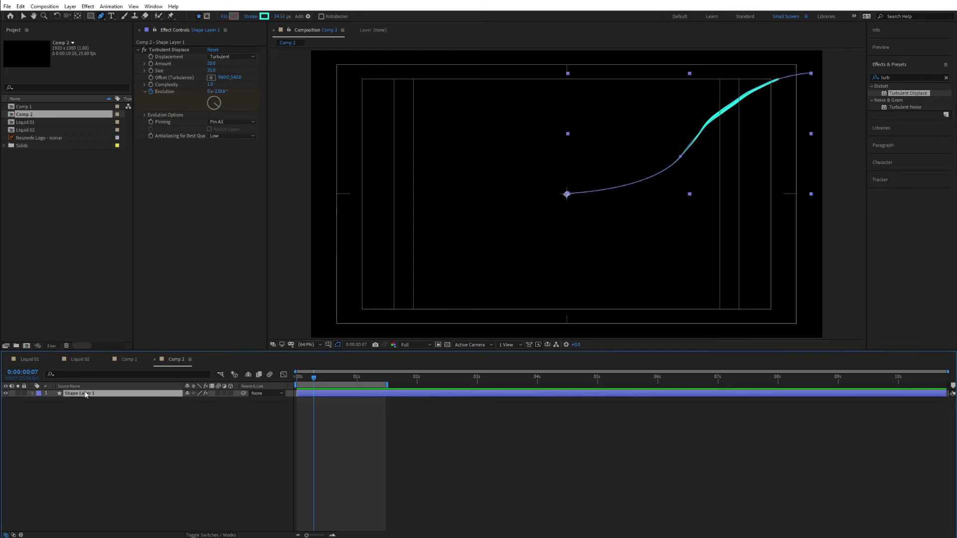
key(ctrl+d)
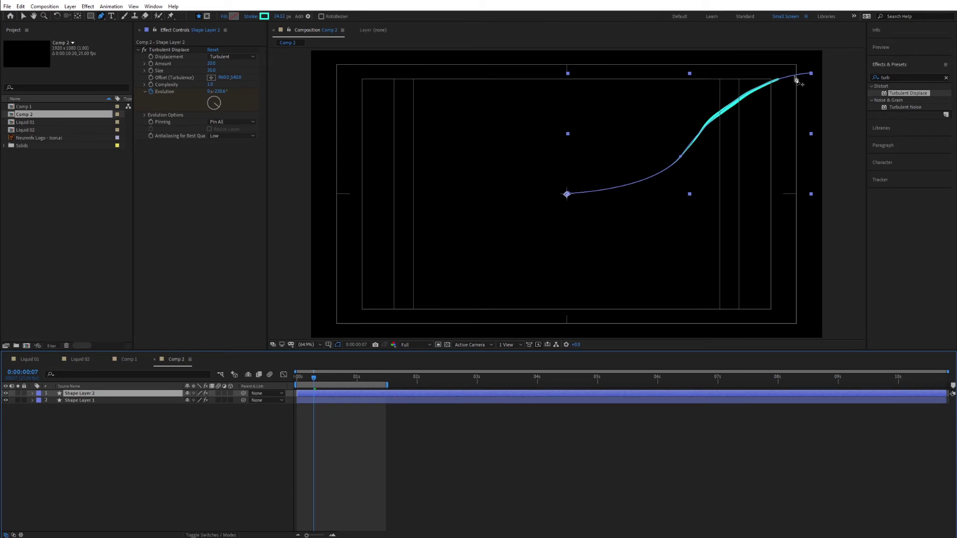
Step: Reshape the duplicate's path by moving its end and middle vertices down so it curves from the centre toward the lower right of the frame
click(811, 74)
mouse_move(811, 74)
mouse_down()
mouse_move(773, 218)
mouse_move(778, 235)
mouse_up()
mouse_move(680, 160)
mouse_down()
mouse_move(658, 235)
mouse_move(676, 262)
mouse_up()
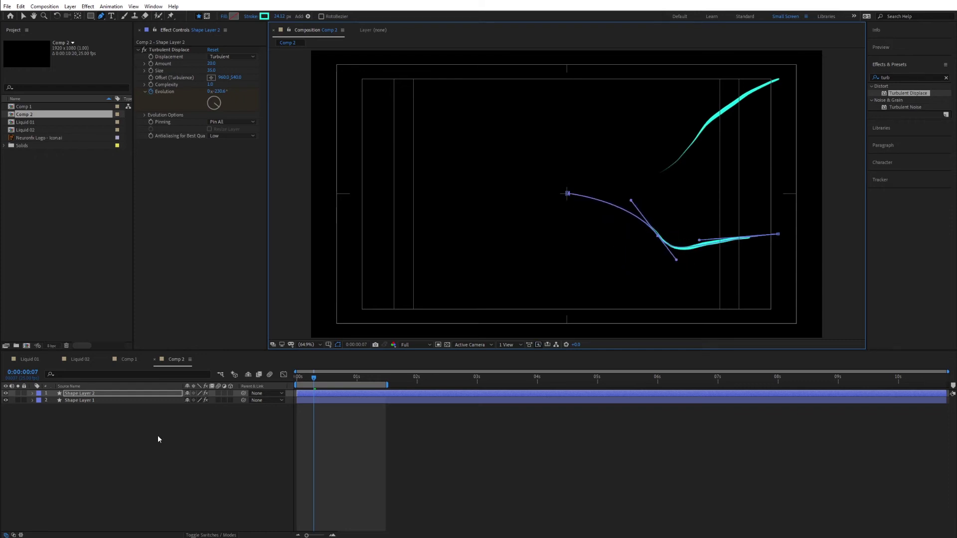
Step: Duplicate Shape Layer 2 and reshape the copy's path into a wavy stroke running from the centre down to the frame's bottom edge
click(80, 394)
key(ctrl+d)
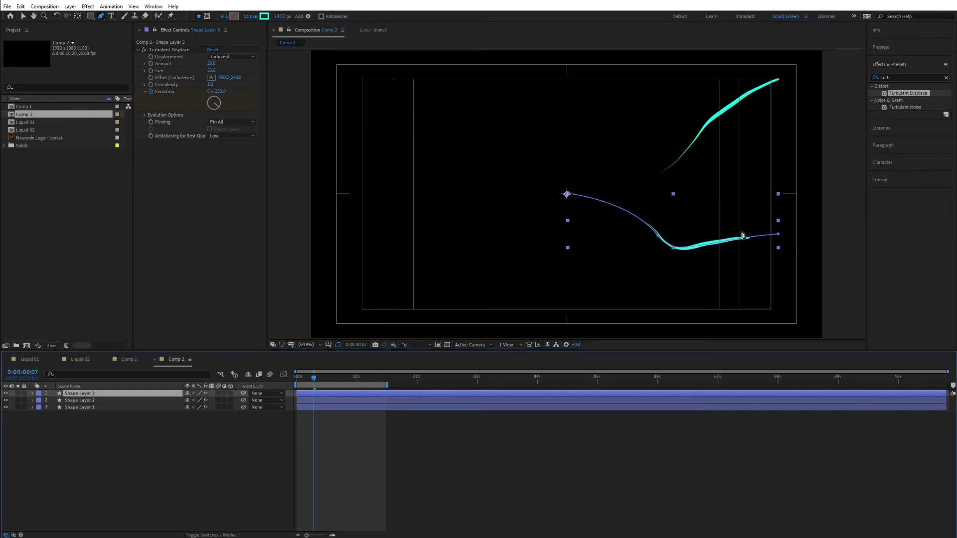
drag(778, 235, 533, 280)
drag(658, 238, 557, 232)
mouse_move(535, 280)
mouse_down()
mouse_move(464, 306)
mouse_move(473, 309)
mouse_move(502, 273)
mouse_move(537, 274)
mouse_up()
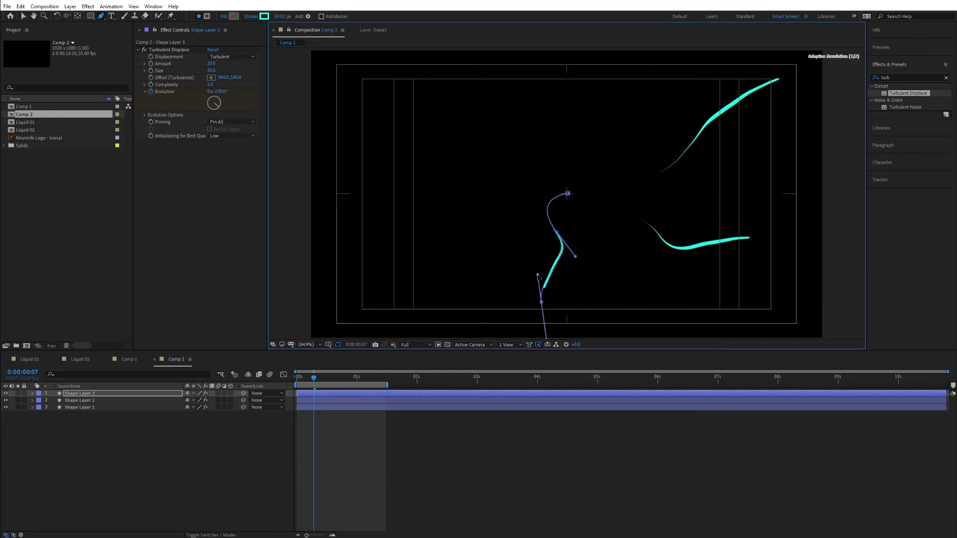
Step: Duplicate Shape Layer 3 and move the copy's end and middle vertices so its path arches from the centre toward the left
click(83, 393)
key(ctrl+d)
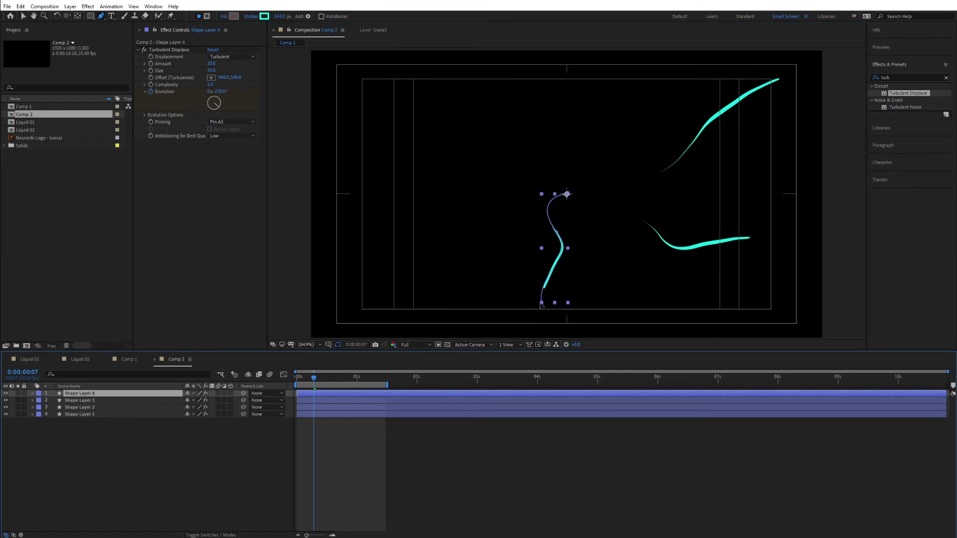
click(54, 423)
click(149, 393)
click(541, 302)
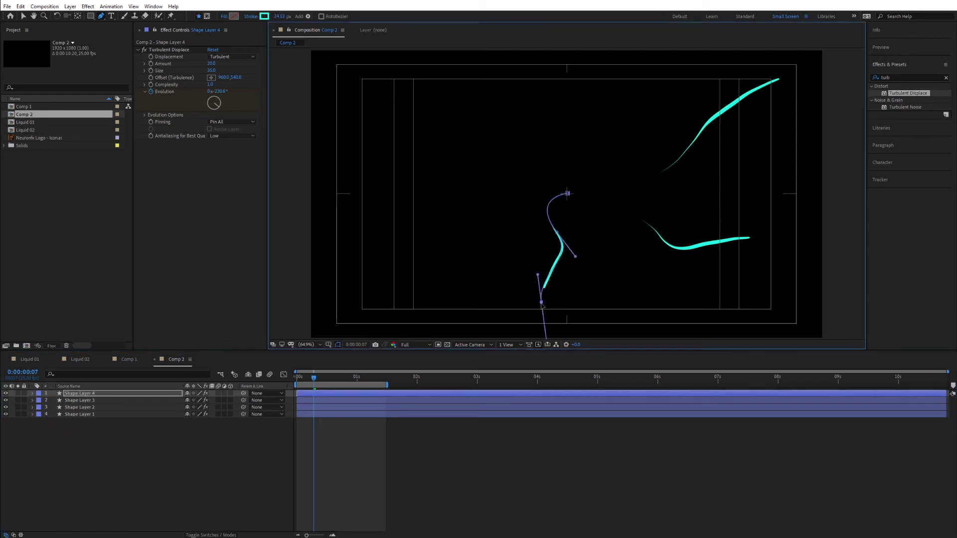
mouse_move(542, 303)
mouse_down()
mouse_move(484, 260)
mouse_move(419, 184)
mouse_up()
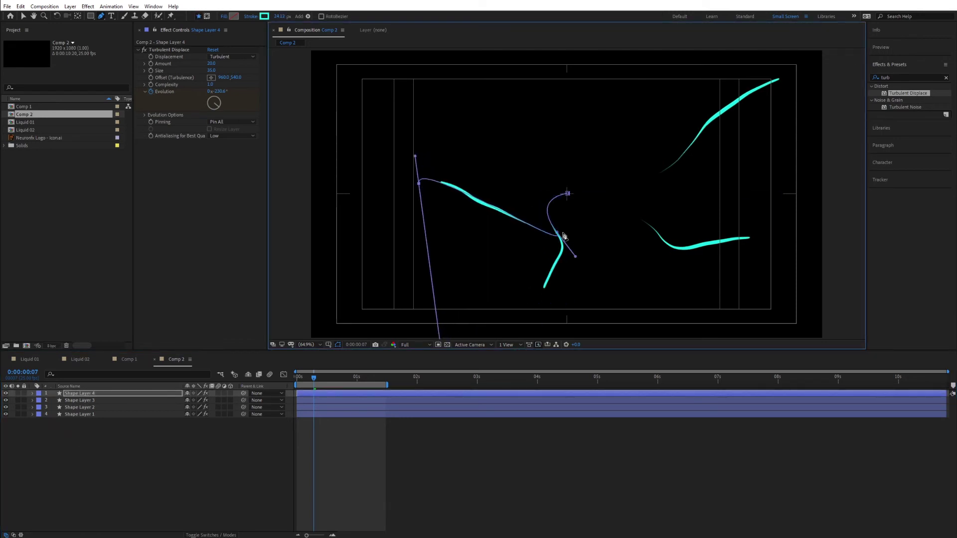
mouse_move(558, 235)
mouse_down()
mouse_move(497, 163)
mouse_move(501, 152)
mouse_move(488, 195)
mouse_up()
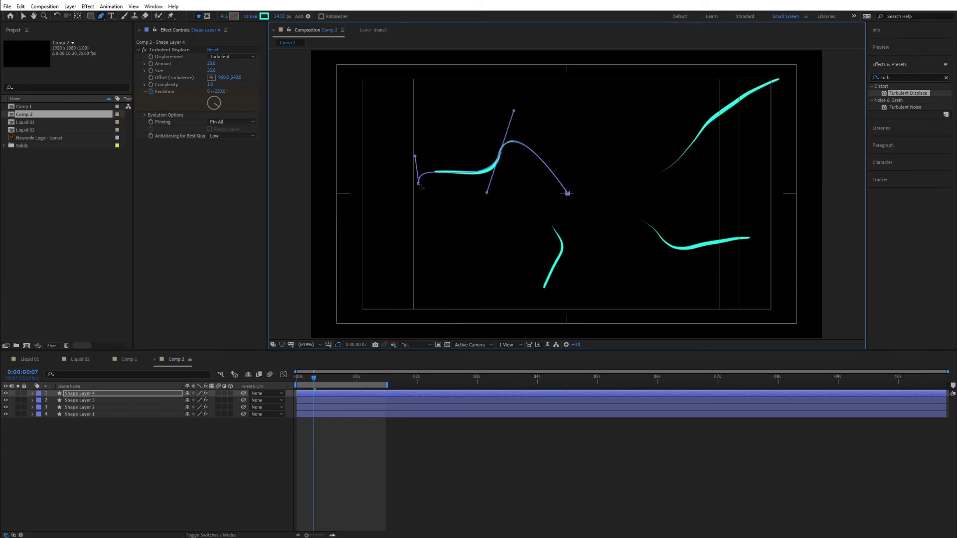
Step: Duplicate Shape Layer 4 and reshape the copy's path so it curves from the centre to the frame's upper-left corner
click(92, 393)
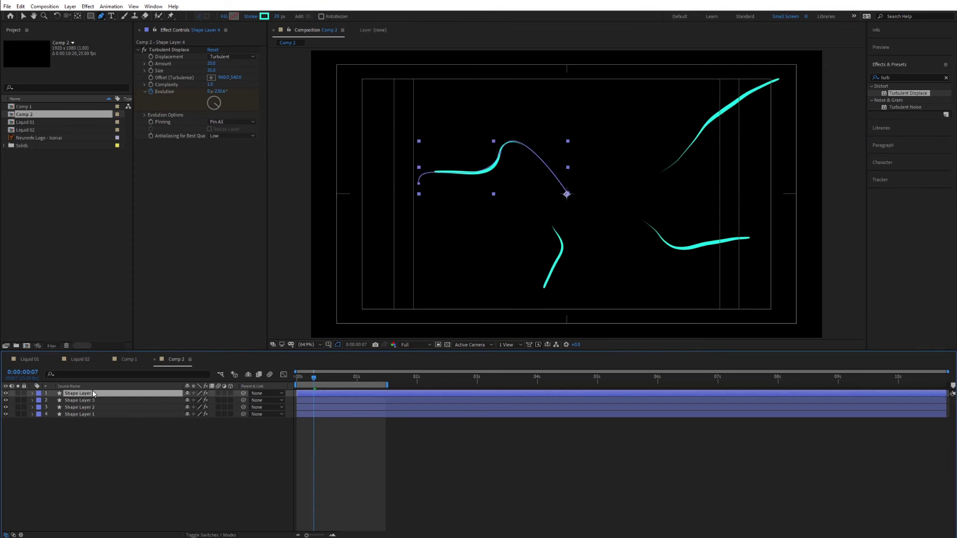
key(ctrl+d)
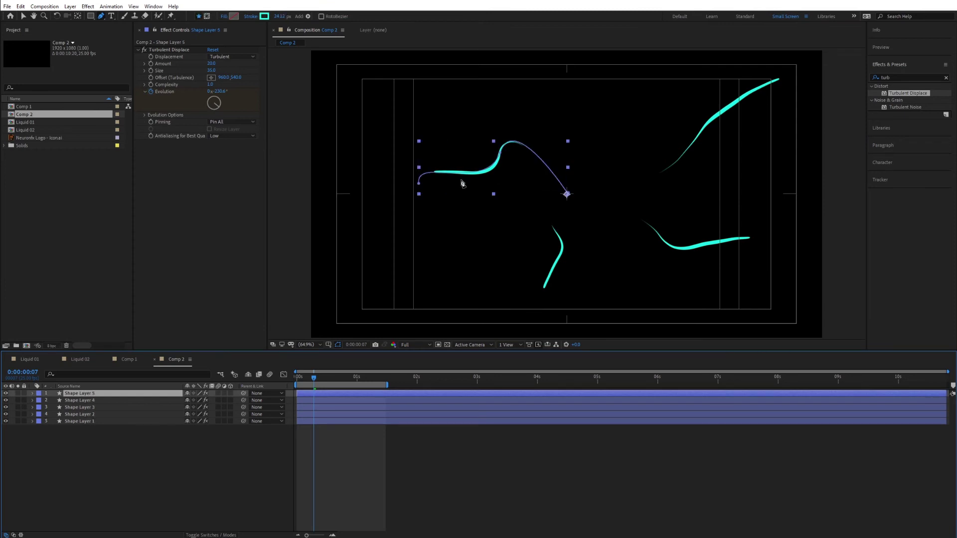
click(419, 184)
drag(420, 185, 367, 107)
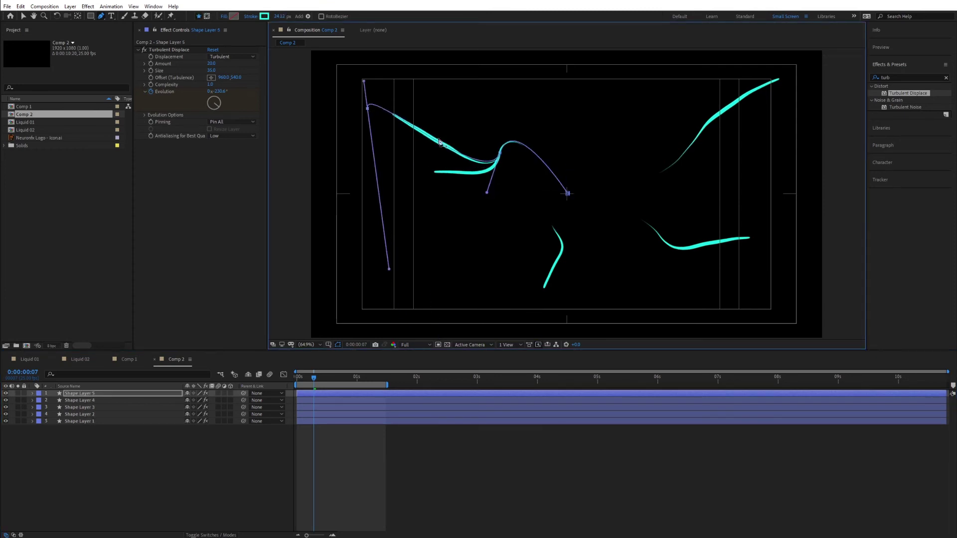
drag(503, 151, 508, 122)
drag(494, 154, 491, 90)
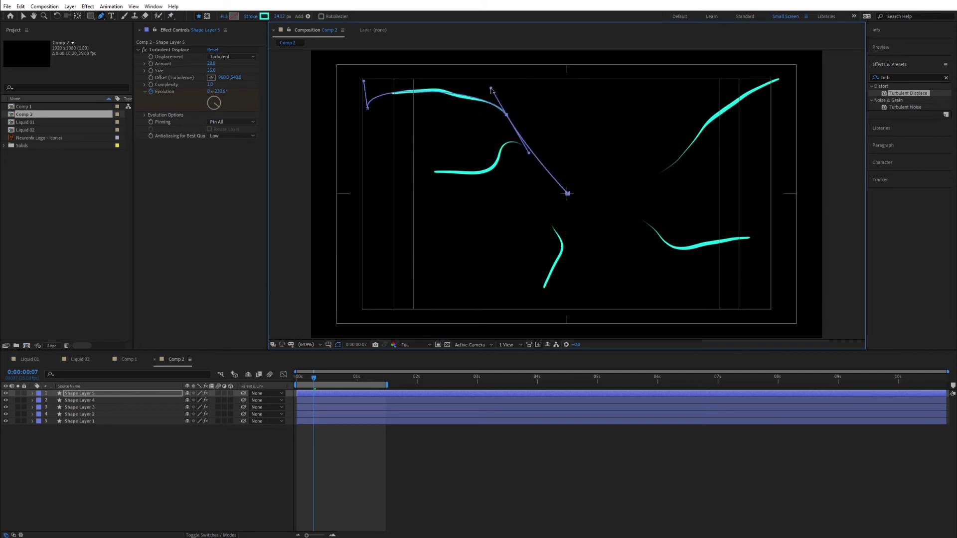
Step: Duplicate Shape Layer 5 and move the copy's end and middle vertices down so its path curves toward the frame's lower-left corner
click(77, 396)
key(ctrl+d)
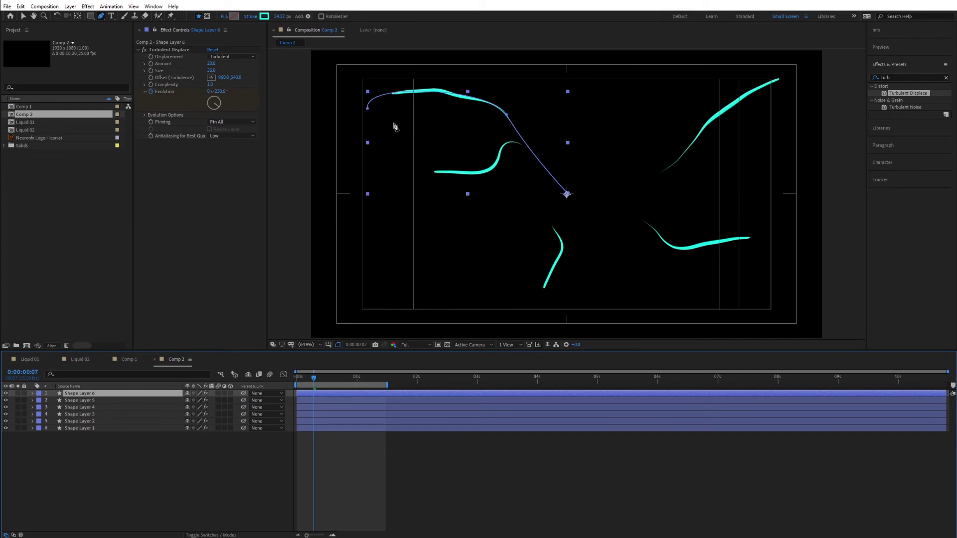
drag(368, 109, 394, 339)
mouse_move(506, 115)
mouse_down()
mouse_move(494, 222)
mouse_move(509, 247)
mouse_move(492, 252)
mouse_up()
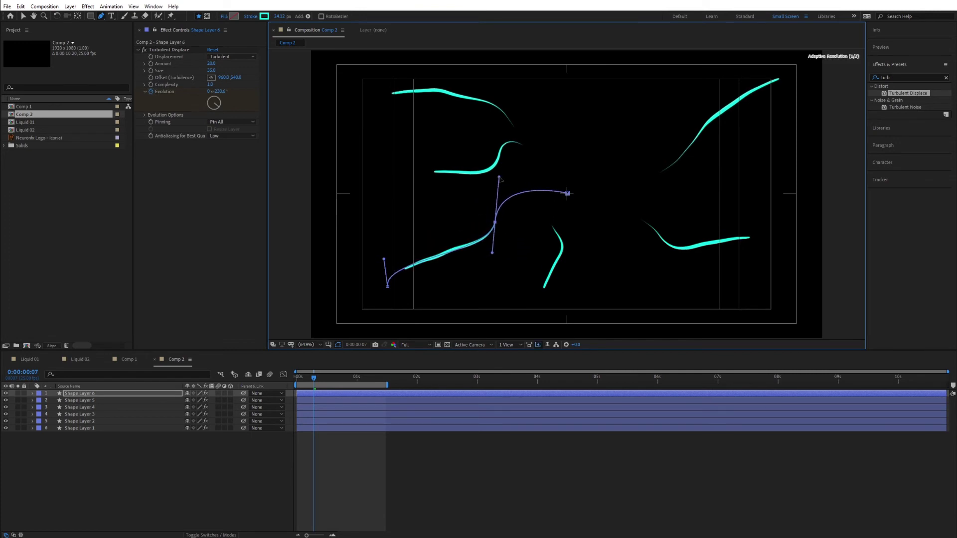
Step: Duplicate Shape Layer 6, reshape the copy's path into an S-curve rising from the centre toward the top edge, and preview the animation
click(91, 394)
key(ctrl+d)
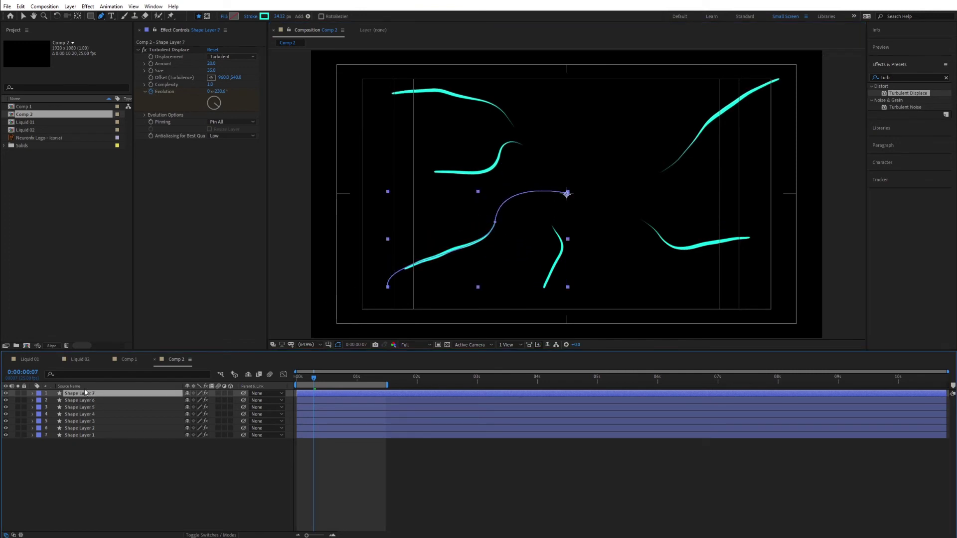
click(388, 287)
mouse_move(388, 287)
mouse_down()
mouse_move(560, 94)
mouse_move(592, 87)
mouse_up()
mouse_move(512, 204)
mouse_down()
mouse_move(591, 132)
mouse_move(588, 160)
mouse_move(605, 154)
mouse_move(627, 107)
mouse_move(589, 59)
mouse_move(636, 71)
mouse_move(632, 100)
mouse_move(577, 94)
mouse_move(579, 102)
mouse_up()
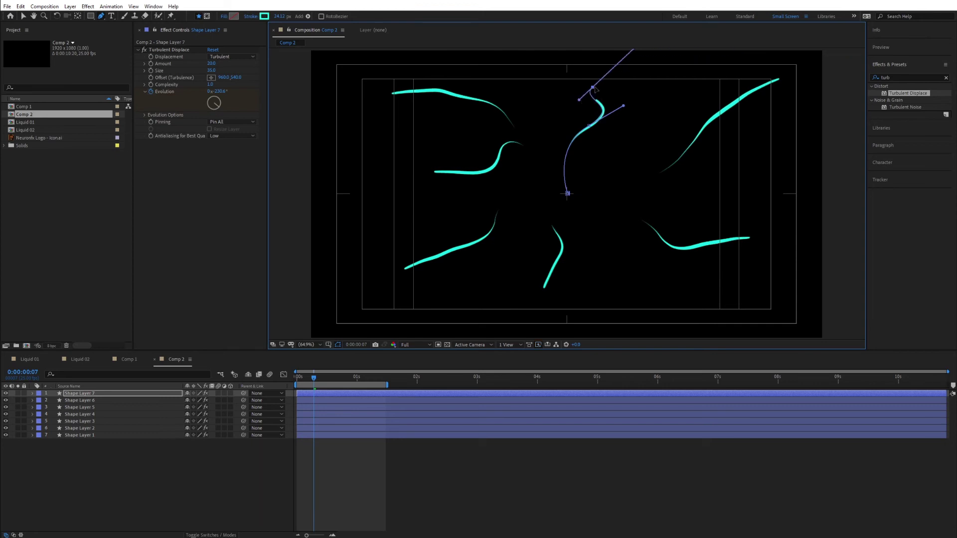
click(159, 477)
key(space)
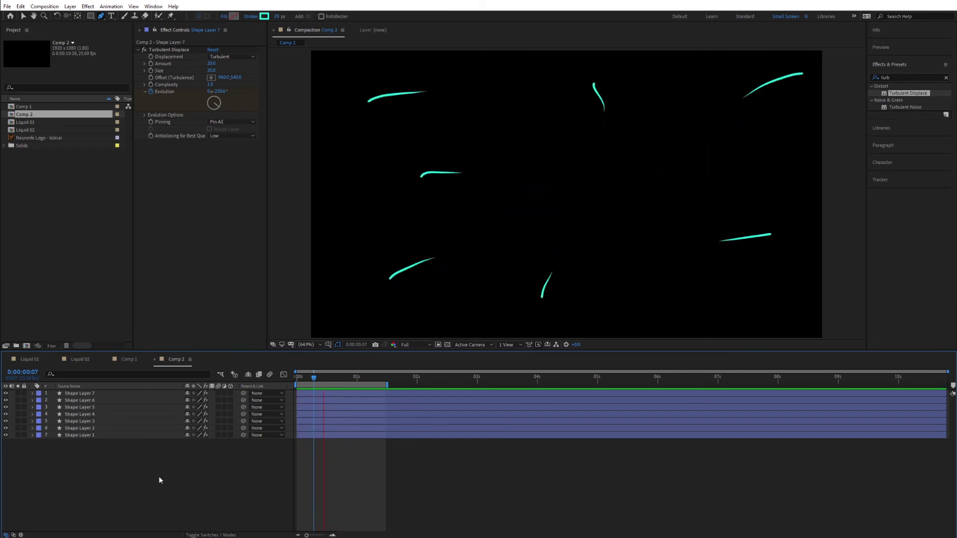
key(space)
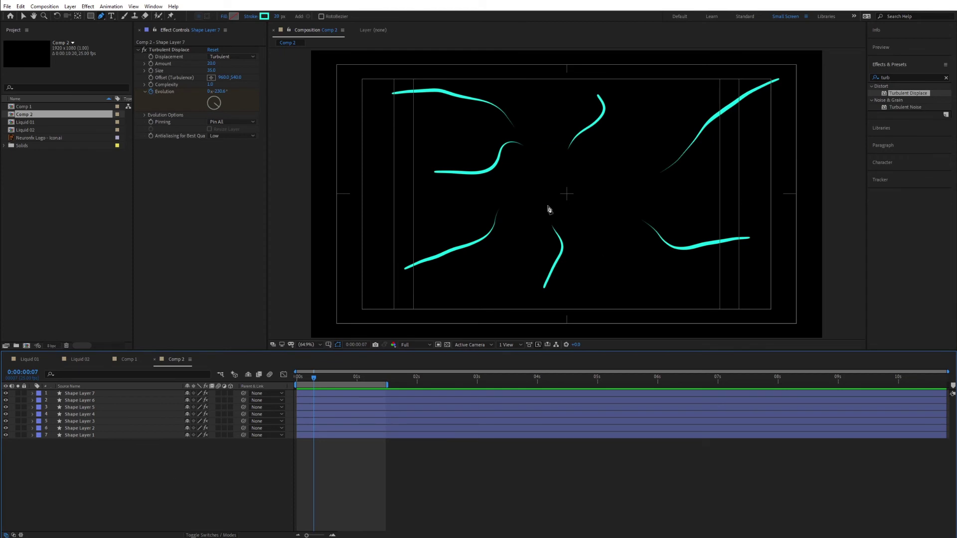
Step: Duplicate Shape Layer 7, reshape the copy's path into a short arc just left of the centre, and preview the animation
click(89, 393)
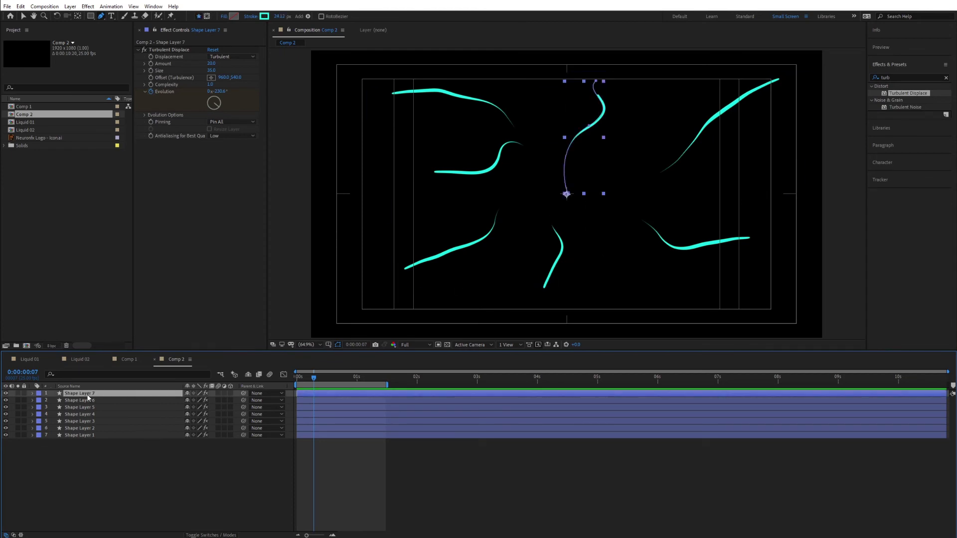
key(ctrl+d)
click(596, 82)
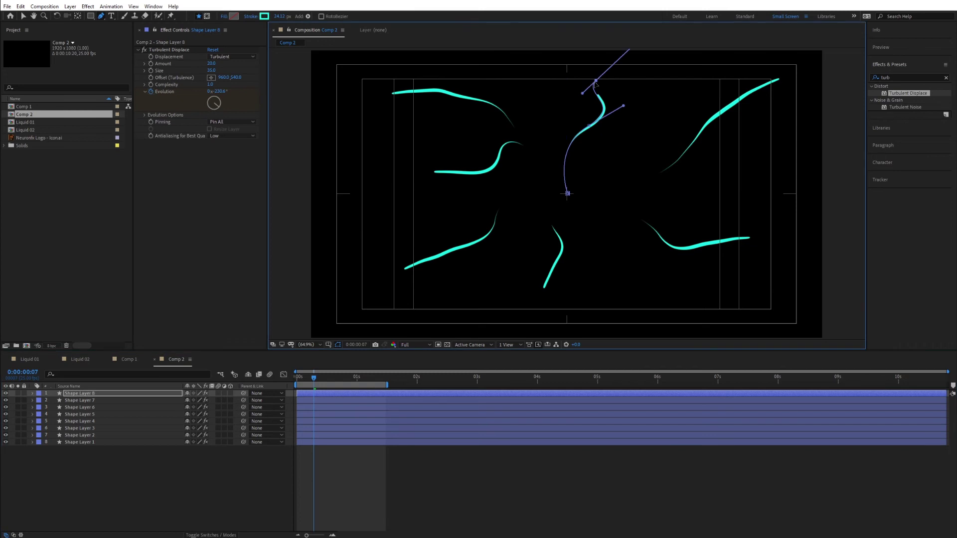
mouse_move(596, 81)
mouse_down()
mouse_move(563, 143)
mouse_move(560, 183)
mouse_move(528, 159)
mouse_move(540, 148)
mouse_up()
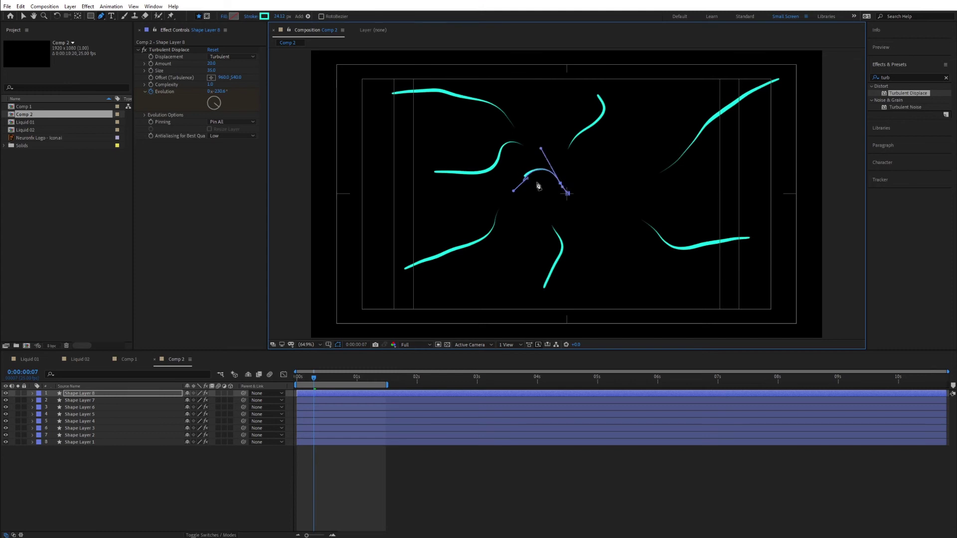
mouse_move(525, 181)
mouse_down()
mouse_move(515, 196)
mouse_move(513, 339)
mouse_up()
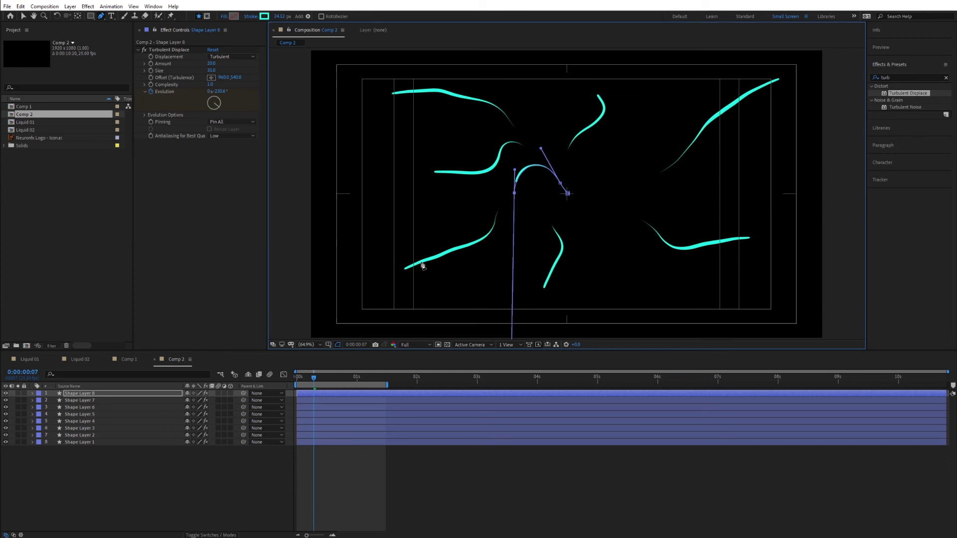
click(138, 486)
key(space)
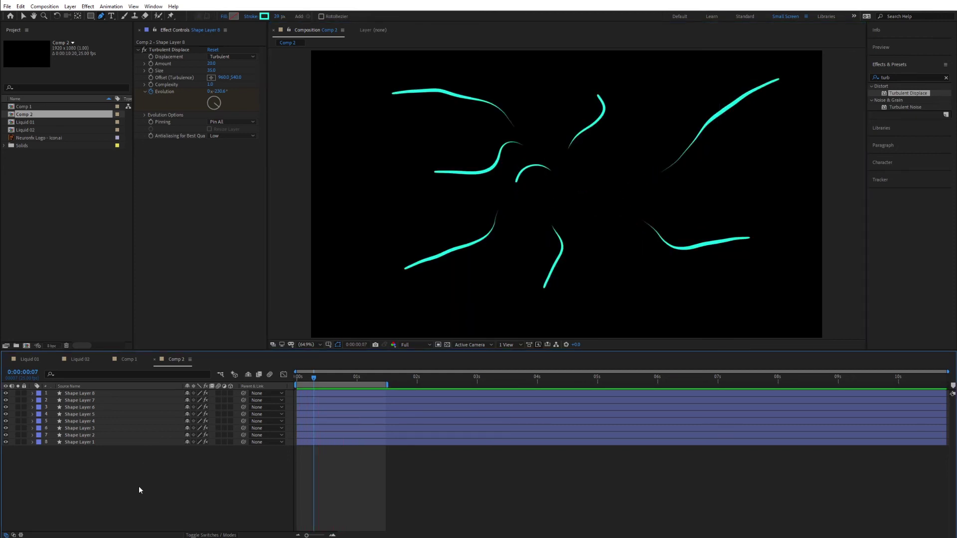
key(space)
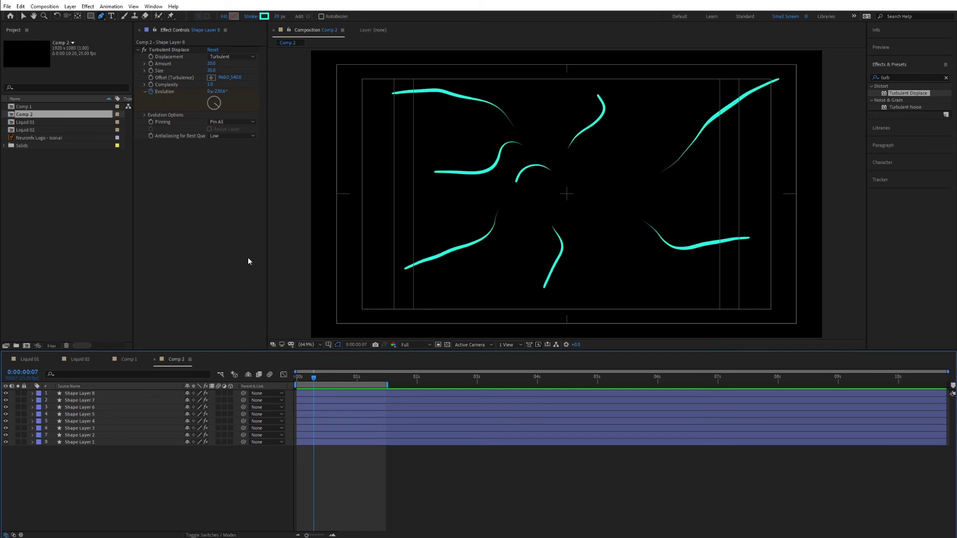
Step: Change Shape Layer 8's stroke colour to magenta, F711FF
click(85, 394)
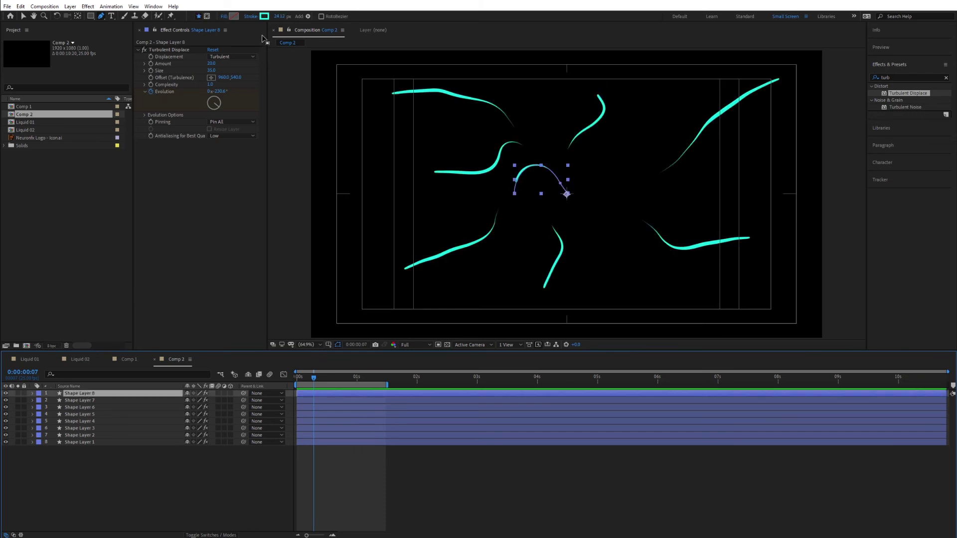
click(264, 17)
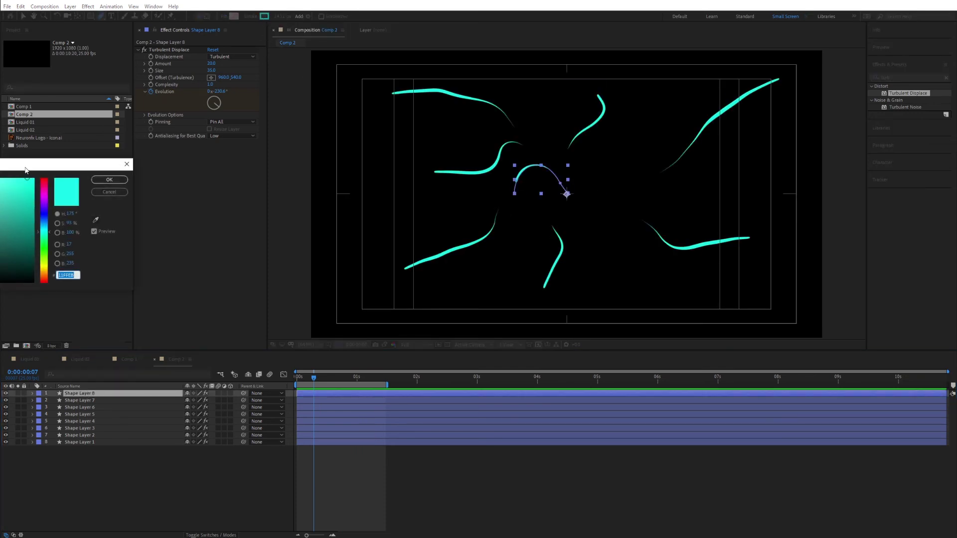
drag(25, 170, 188, 168)
click(207, 197)
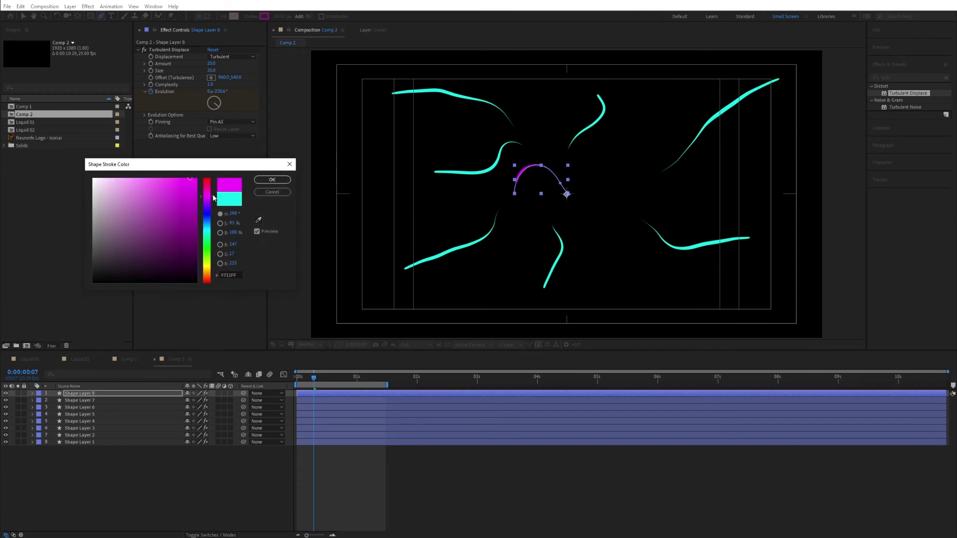
click(273, 179)
Step: Change Shape Layer 6's stroke colour to bright green, 5AFF11
click(89, 407)
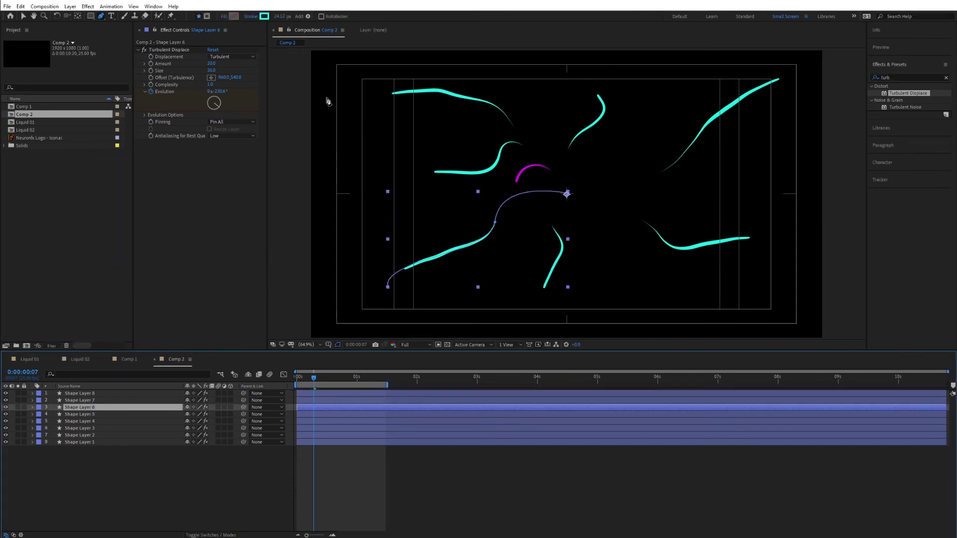
click(264, 17)
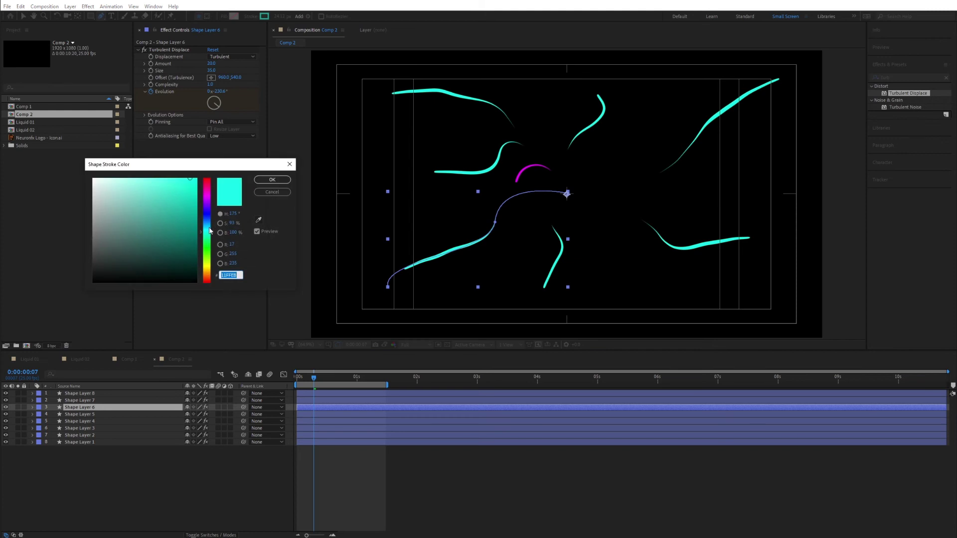
drag(209, 234, 209, 256)
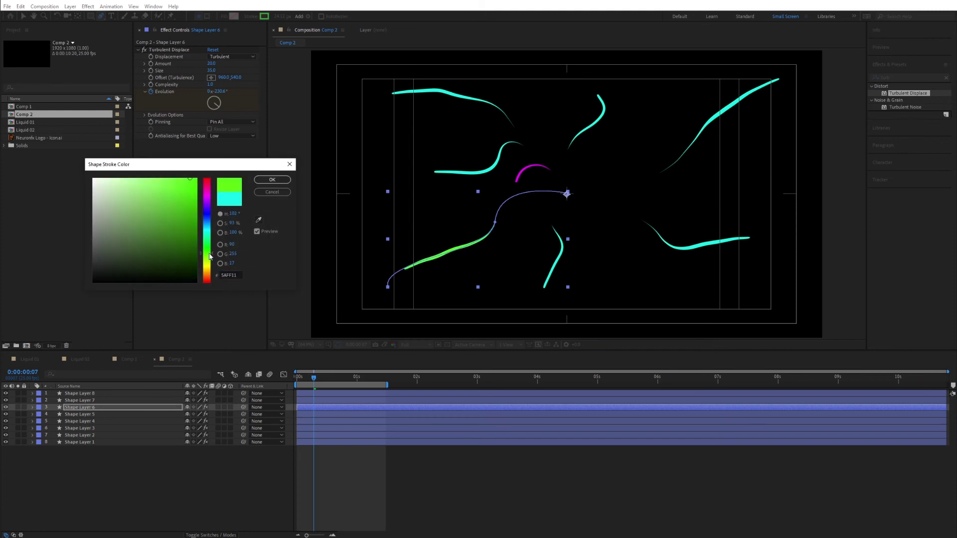
click(272, 179)
Step: Recolour Shape Layer 5's stroke green by sampling the colour from the lower-left green stroke
click(83, 415)
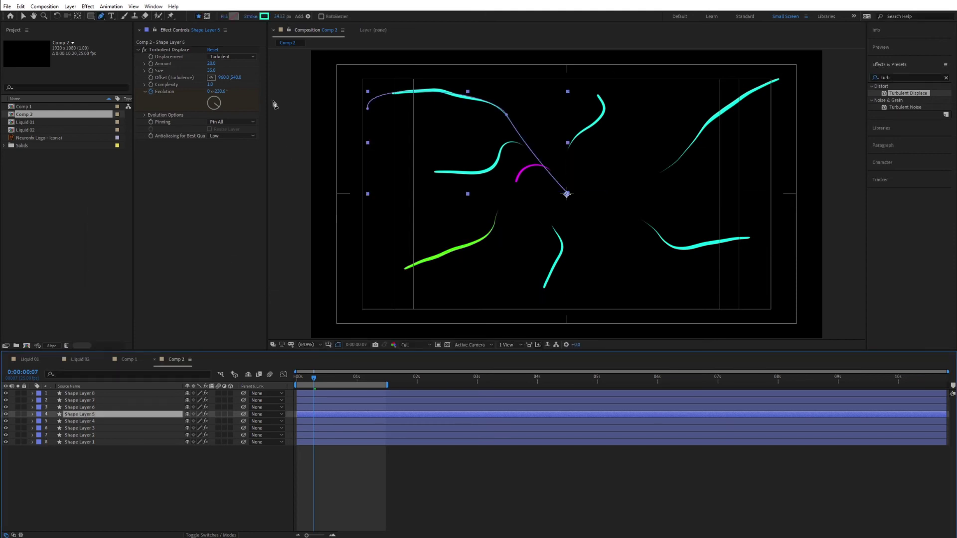
click(265, 17)
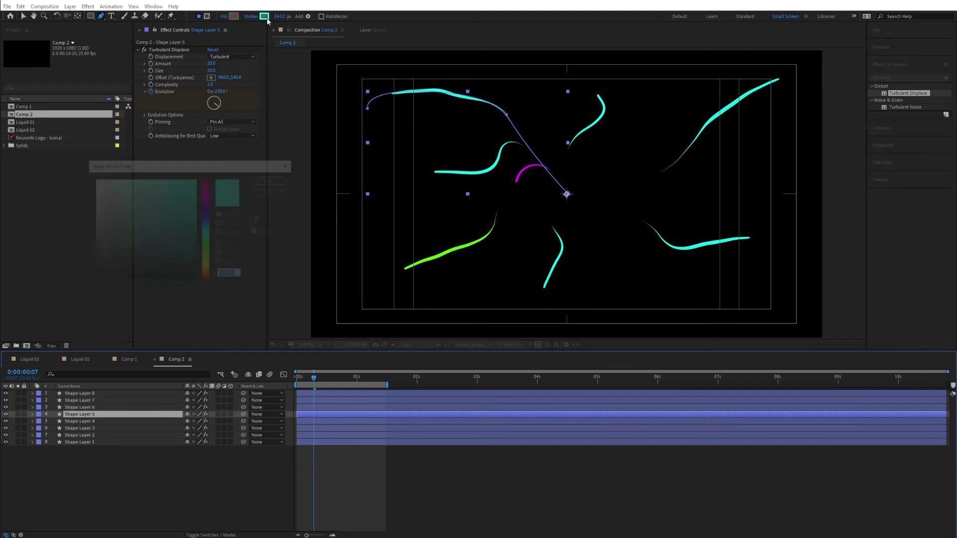
click(258, 220)
click(453, 250)
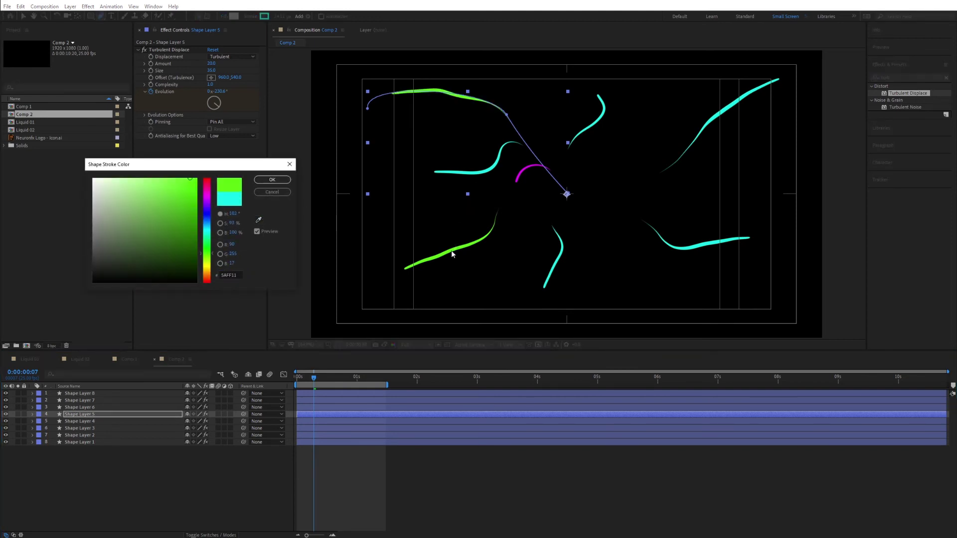
click(272, 179)
Step: Recolour Shape Layer 2's stroke magenta by sampling the colour from the short magenta arc near the centre
click(82, 421)
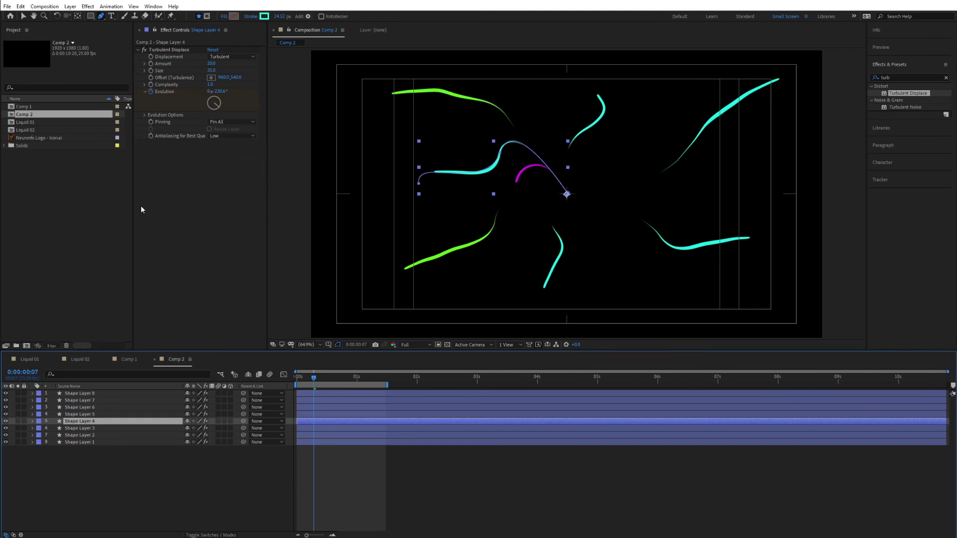
click(91, 429)
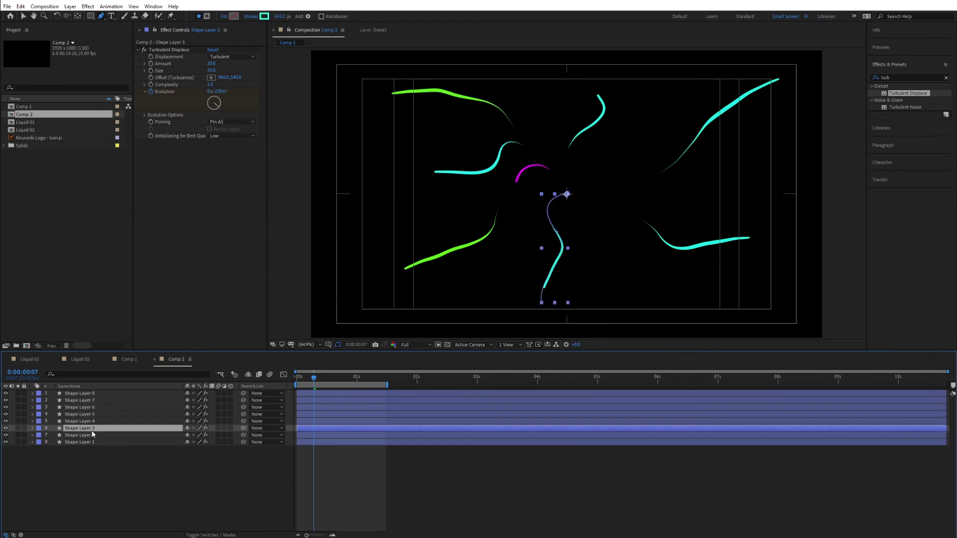
click(747, 239)
click(264, 16)
click(259, 221)
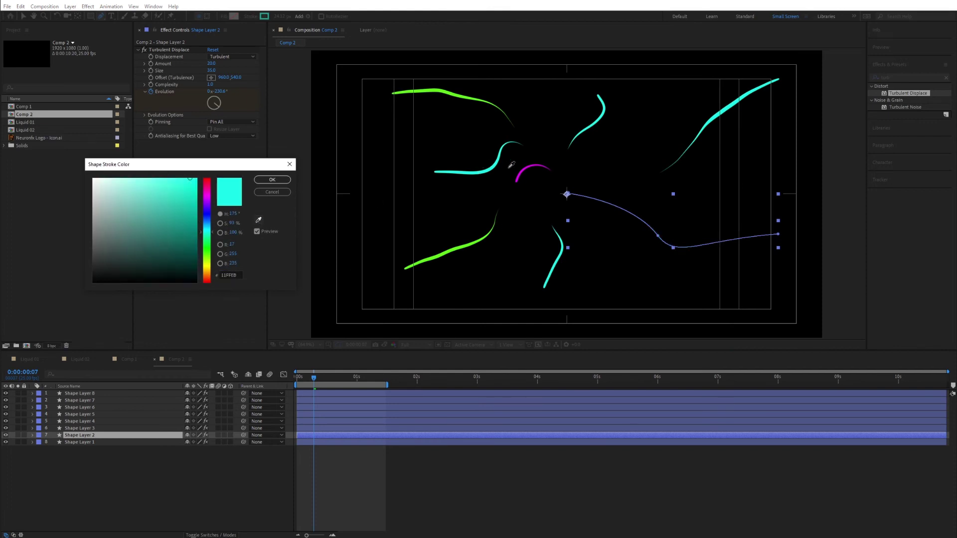
click(520, 177)
click(271, 180)
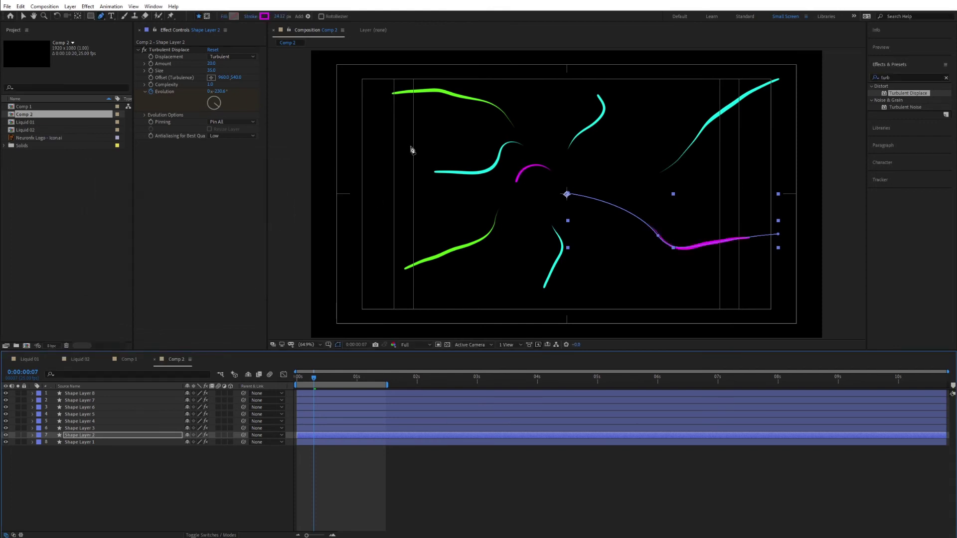
Step: Change Shape Layer 1's stroke colour to bright green, 5AFF11, and preview the recoloured splash
click(77, 442)
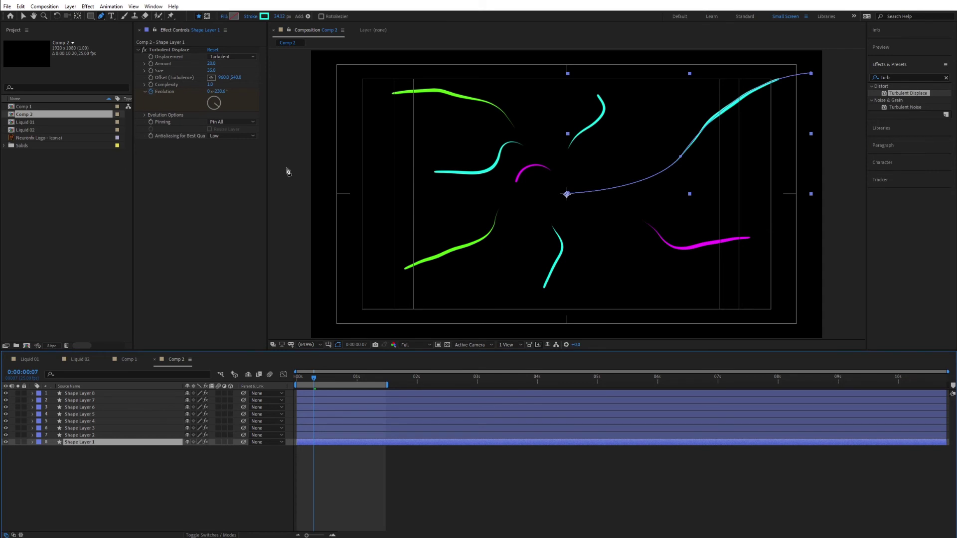
click(264, 16)
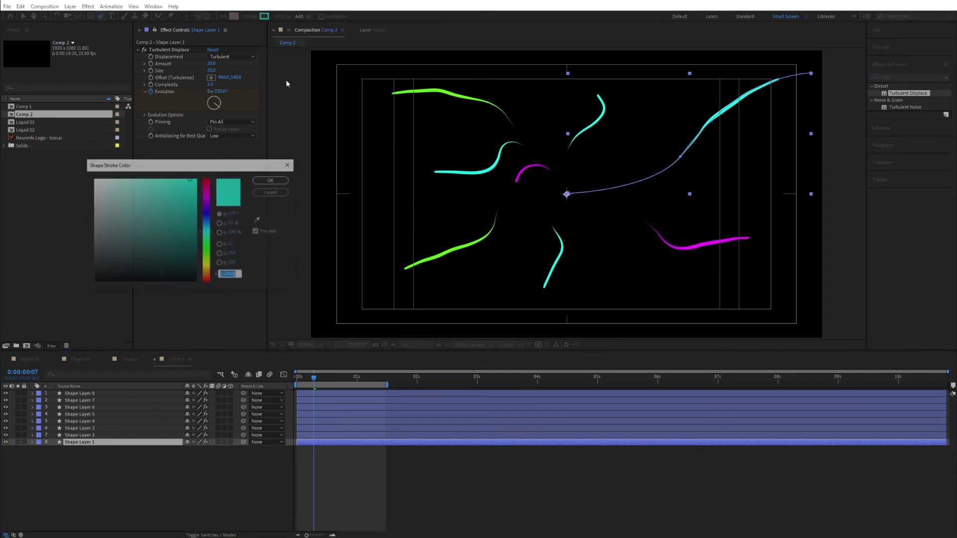
text(5AFF11)
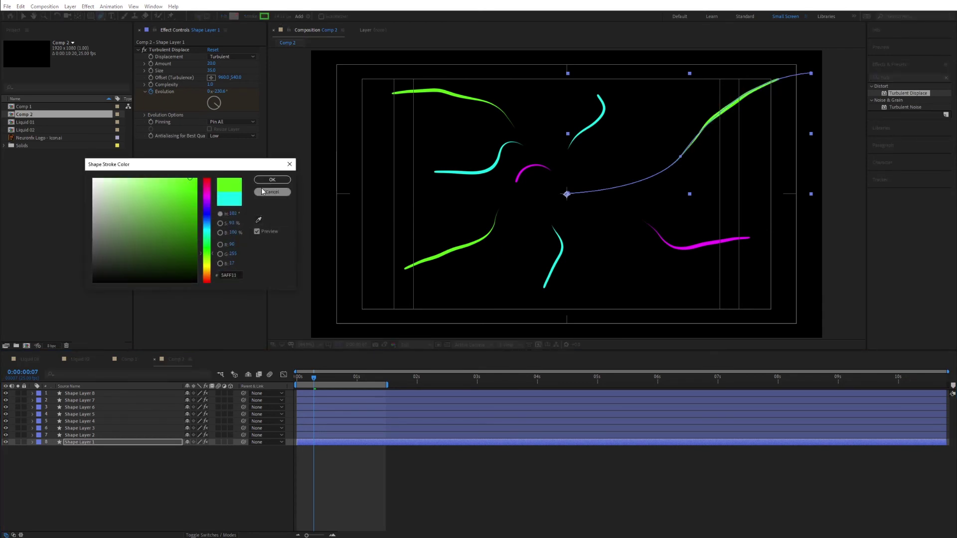
click(272, 180)
click(170, 453)
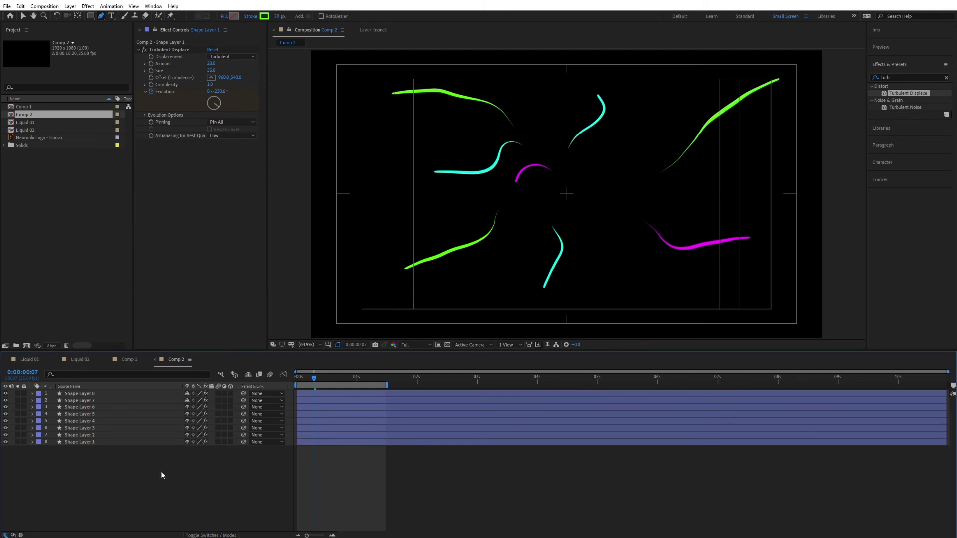
key(space)
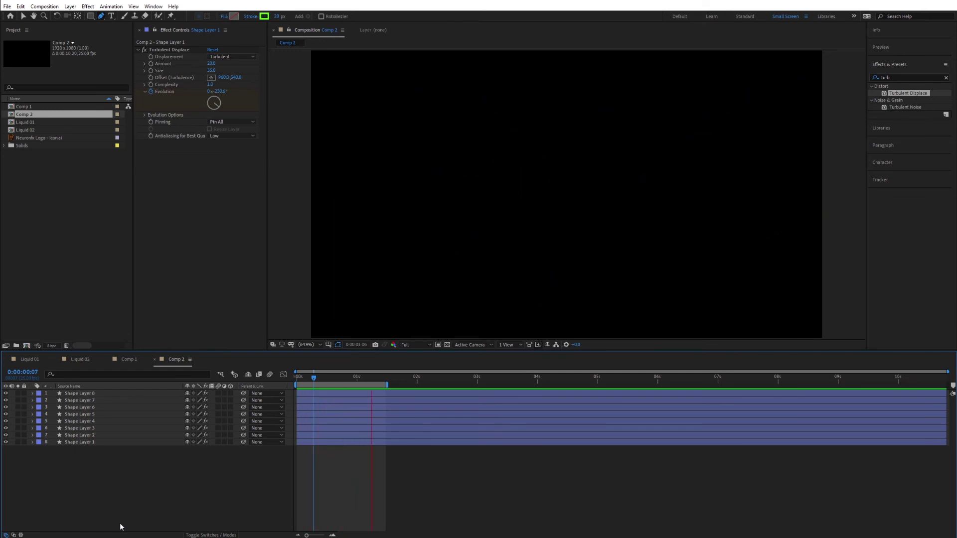
key(space)
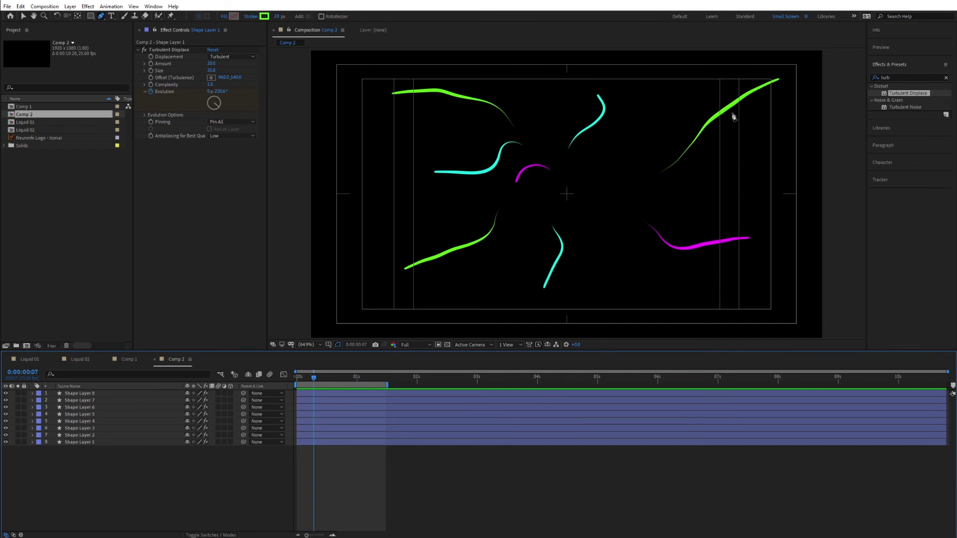
Step: Set Shape Layer 8's Stroke Width keyframe at the first frame to 30 and preview the animation
click(23, 16)
click(325, 393)
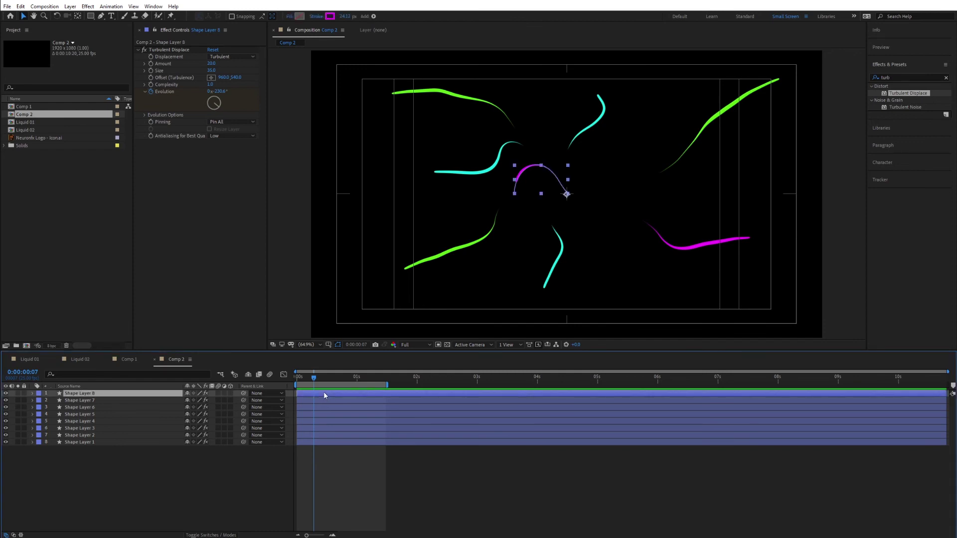
key(u)
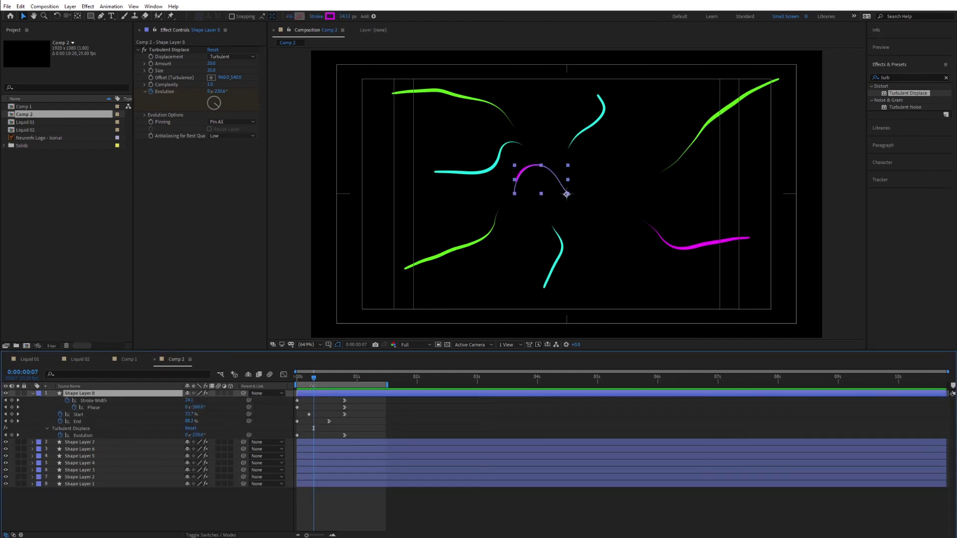
drag(311, 379, 294, 380)
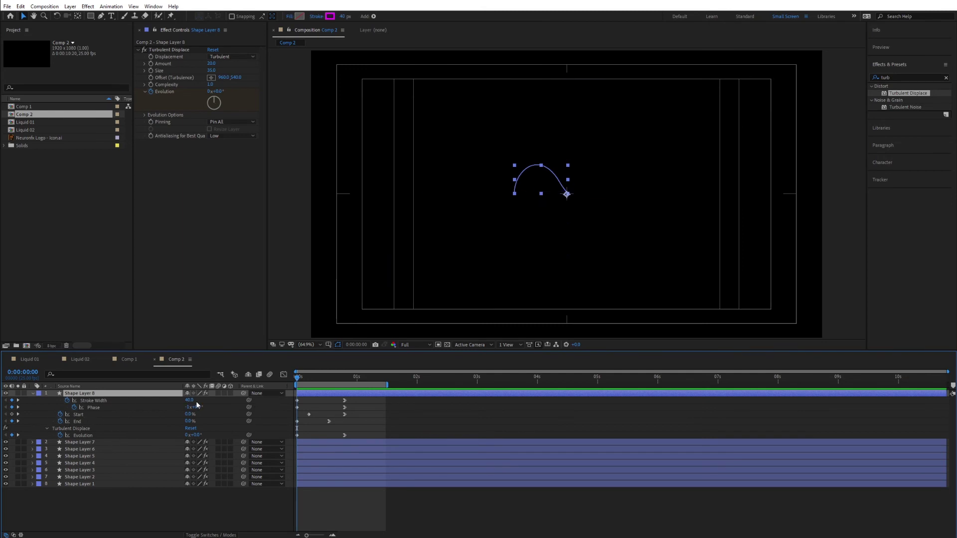
click(297, 400)
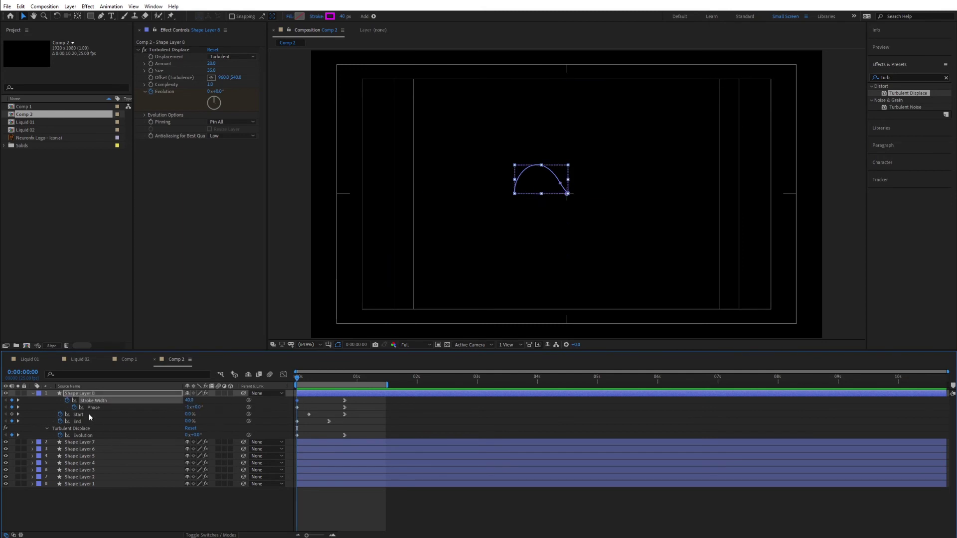
click(191, 401)
text(30)
key(Return)
click(172, 503)
key(space)
key(space)
Step: Set Shape Layer 7's Stroke Width keyframe at the first frame to 80 and play back the result
click(83, 441)
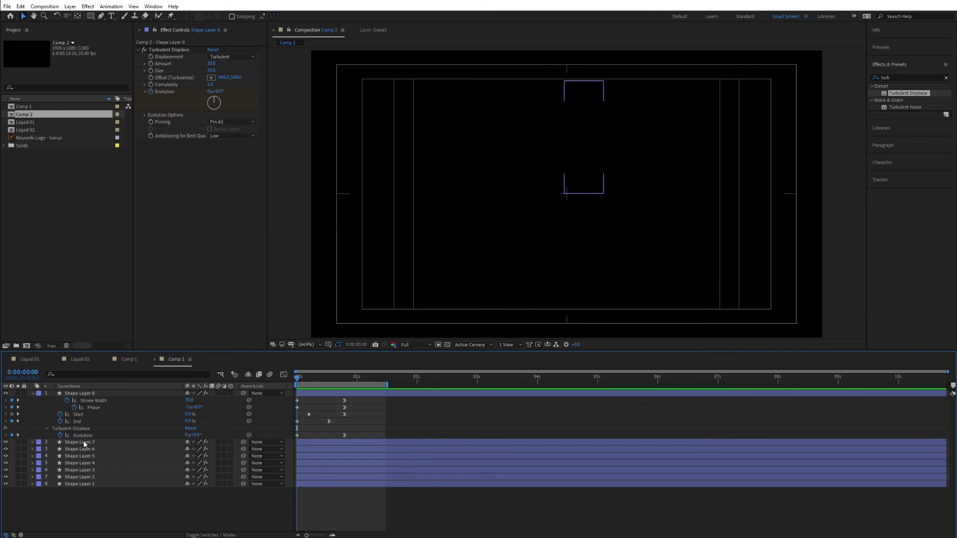
key(u)
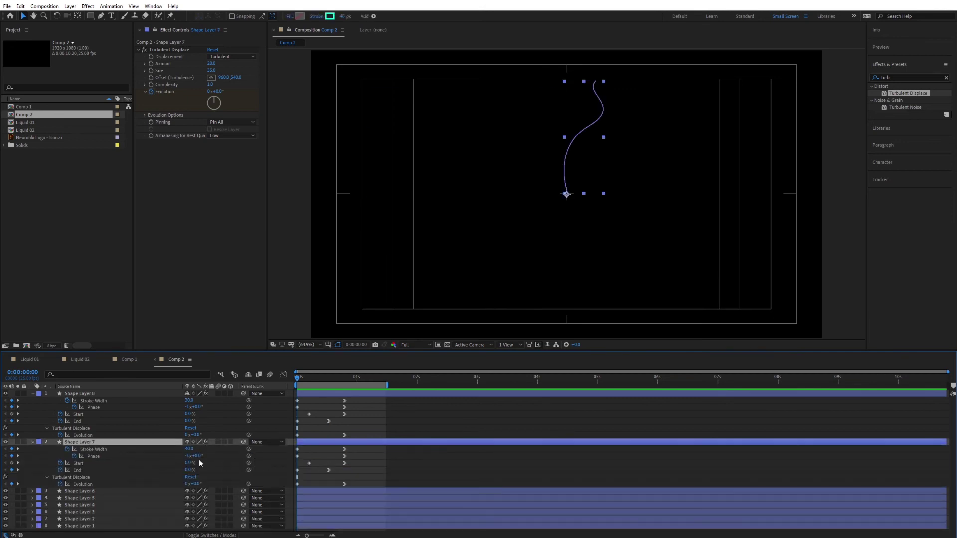
click(188, 449)
text(80)
key(Return)
key(space)
key(space)
key(space)
key(space)
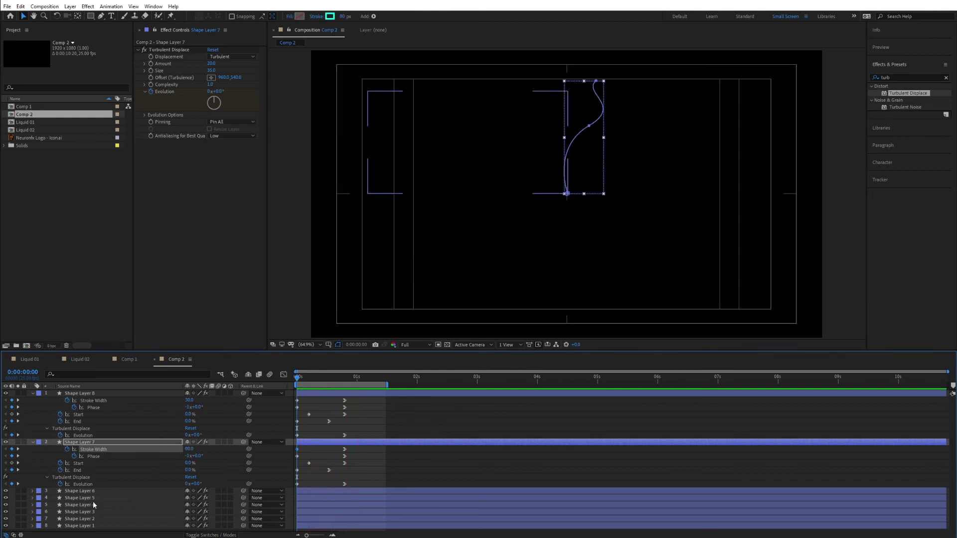
Step: Set Shape Layer 4's first Stroke Width keyframe to 100 and preview the thicker stroke
click(95, 505)
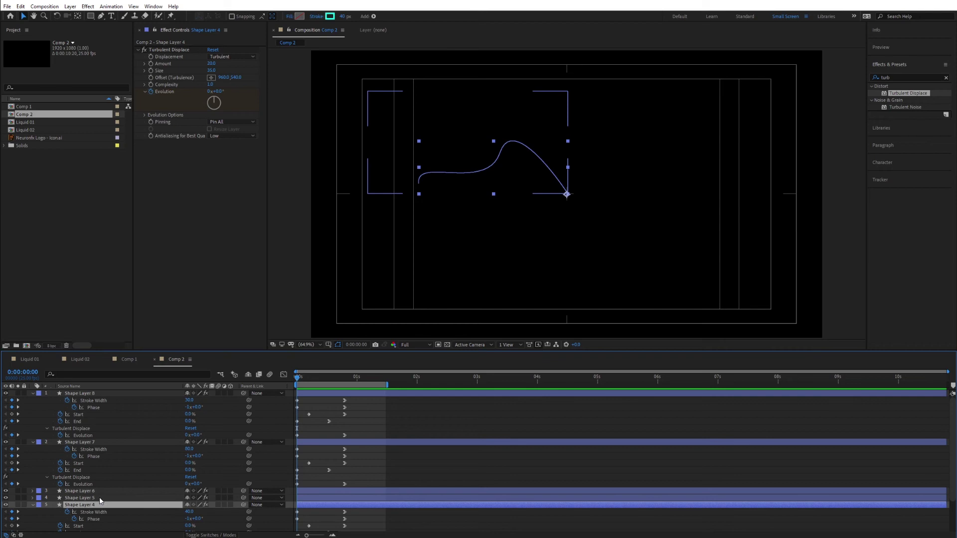
key(u)
click(189, 472)
text(100)
key(Return)
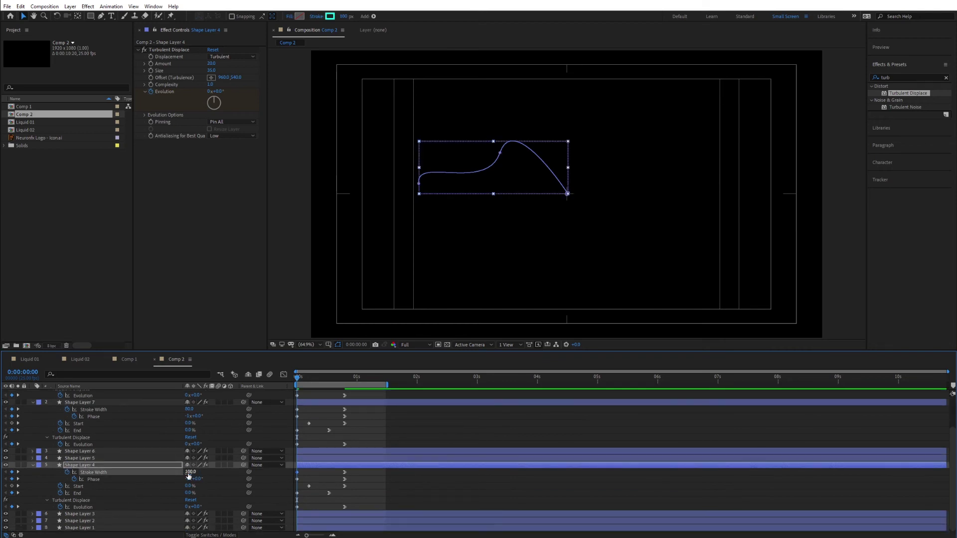
click(269, 483)
key(space)
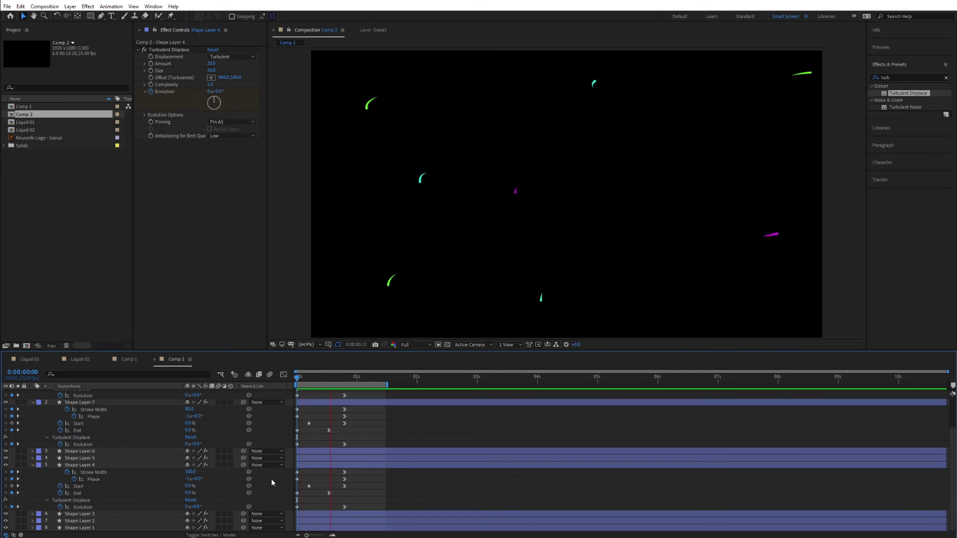
key(space)
Step: Set Shape Layer 2's Stroke Width keyframe at the first frame to 60, preview it, and collapse the expanded layer properties
click(83, 521)
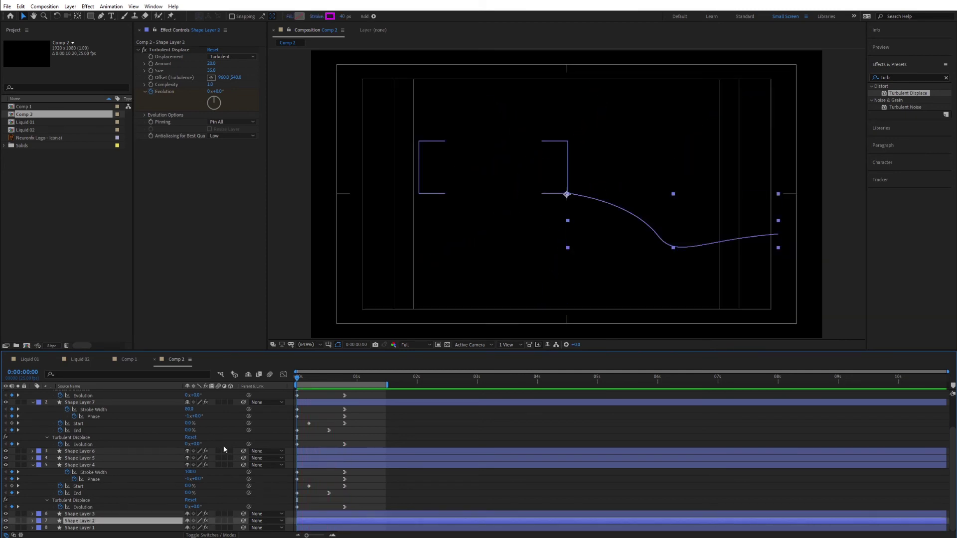
click(302, 383)
click(324, 383)
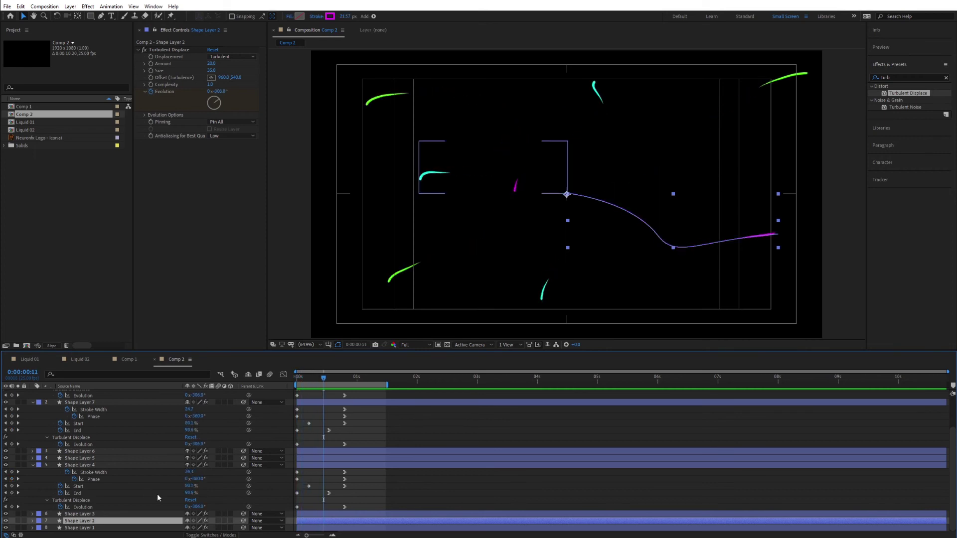
key(u)
scroll(105, 498, down, 2)
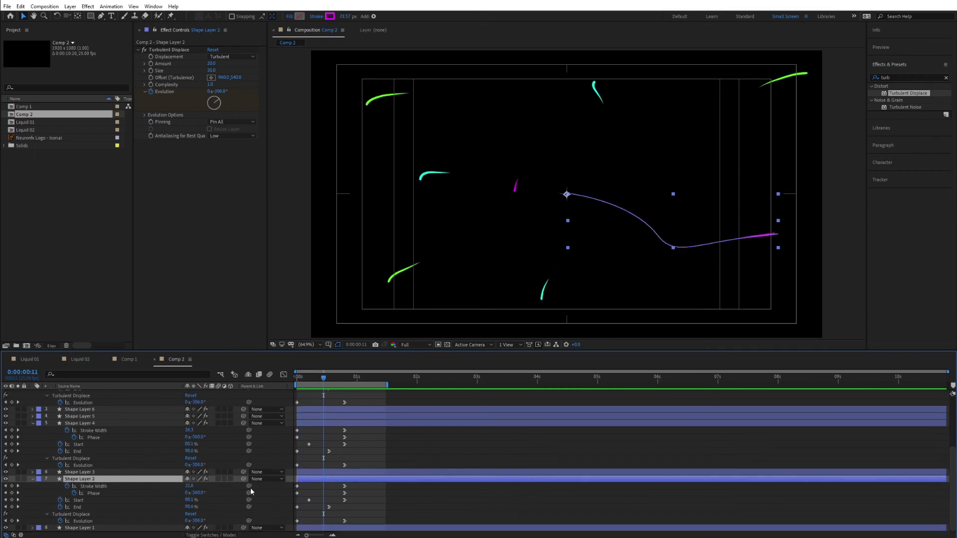
drag(307, 383, 283, 381)
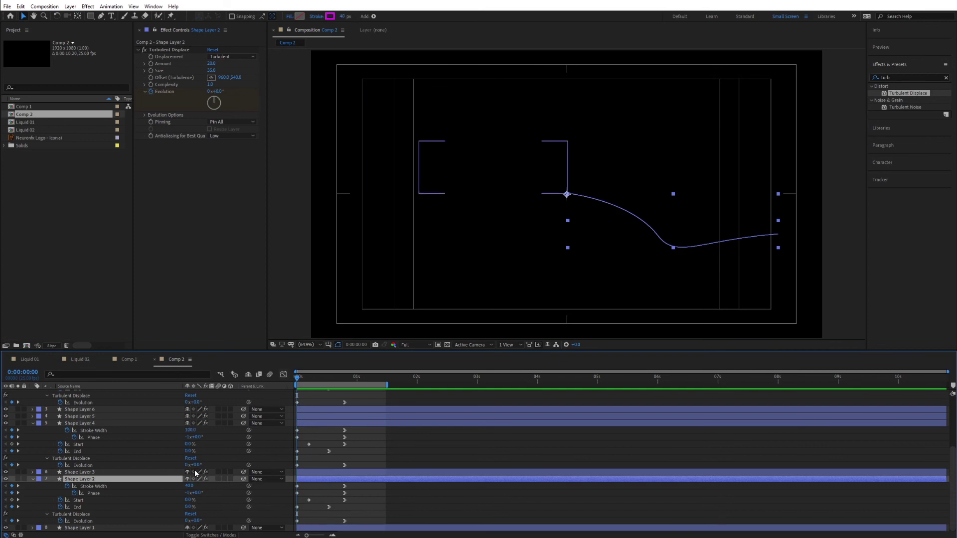
click(190, 486)
key(Return)
click(214, 486)
key(space)
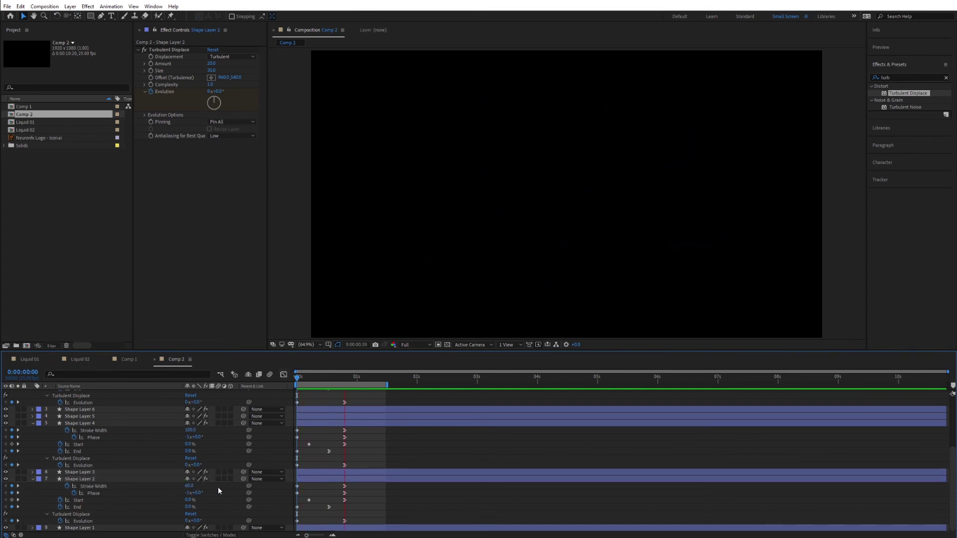
key(')
key(space)
key(space)
key(u)
click(190, 454)
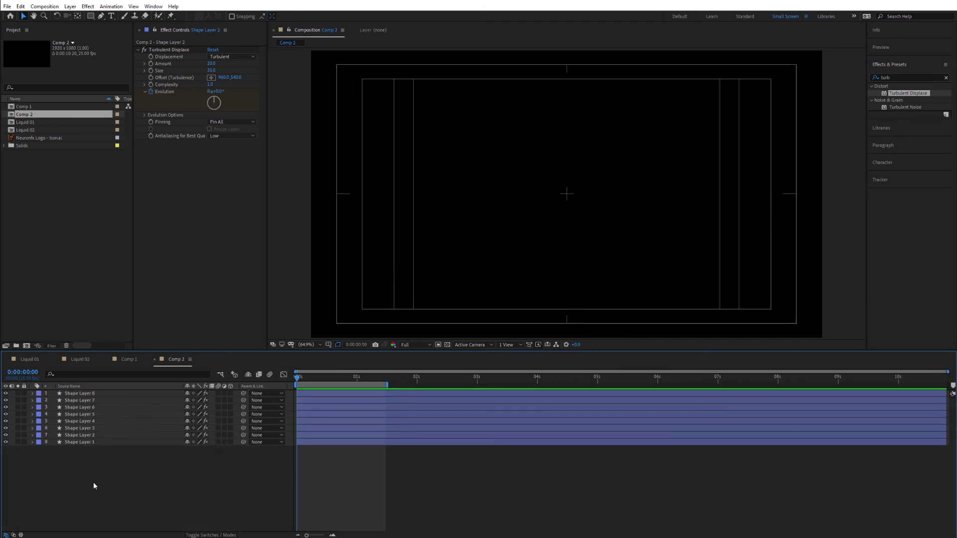
Step: Add Neuronfx Logo - Icon.ai above all shape layers in Comp 2 and scale it down to 9%
drag(40, 138, 103, 393)
key(space)
key(space)
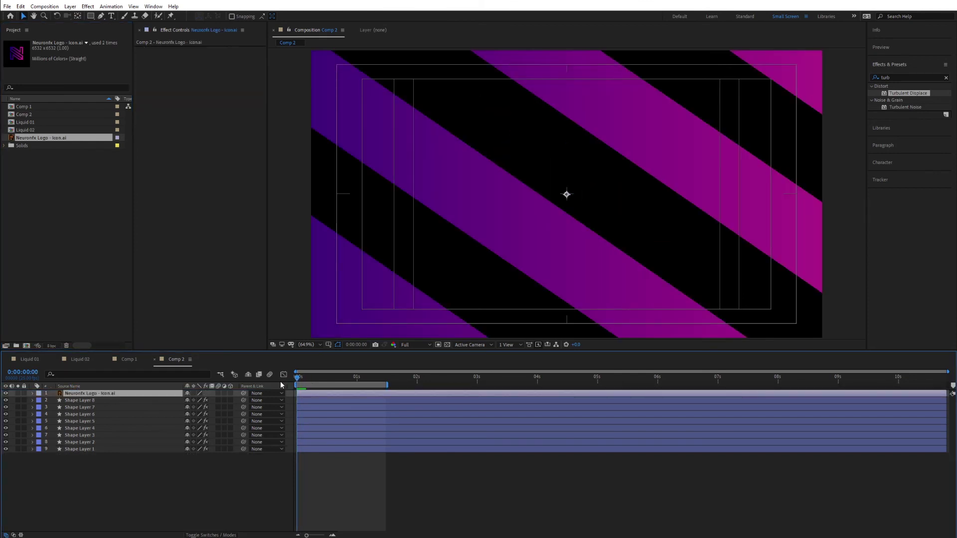
key(s)
drag(191, 402, 160, 402)
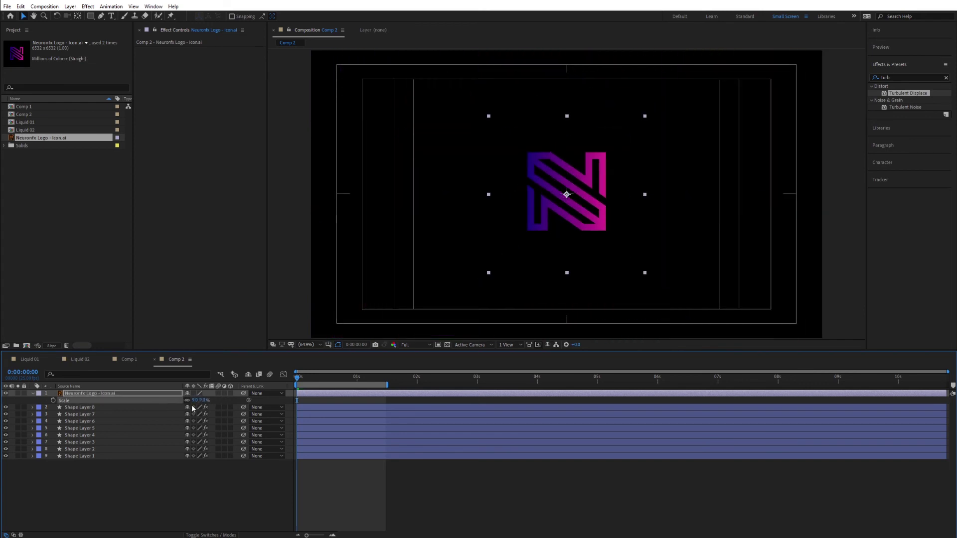
Step: Keyframe the logo's Scale from 0% at the first frame to 9% at 0:00:00:13 and preview the growth
drag(300, 382, 329, 382)
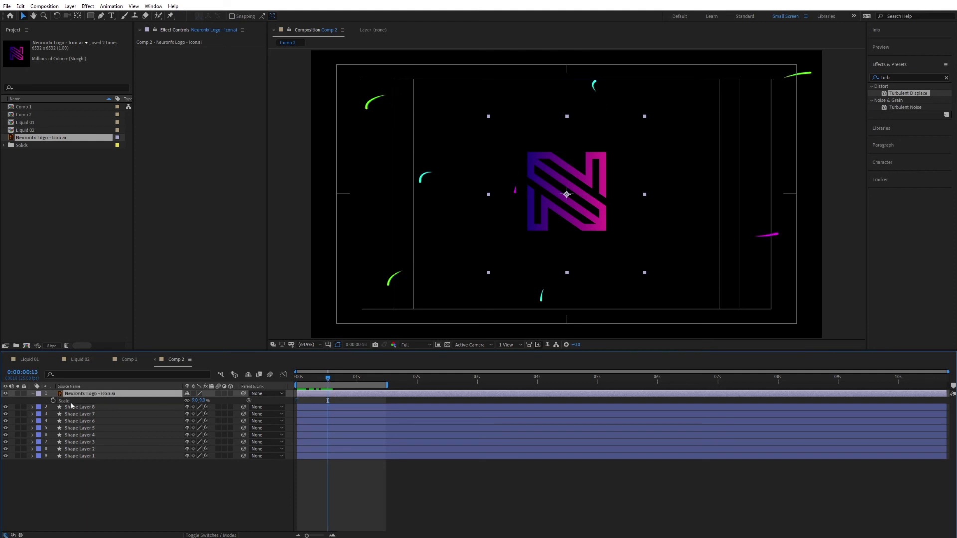
click(53, 400)
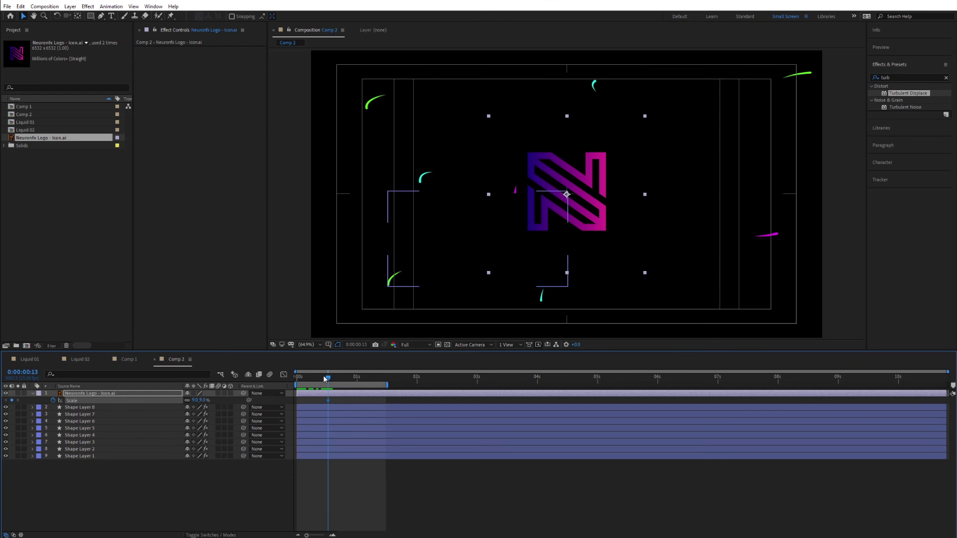
key(Home)
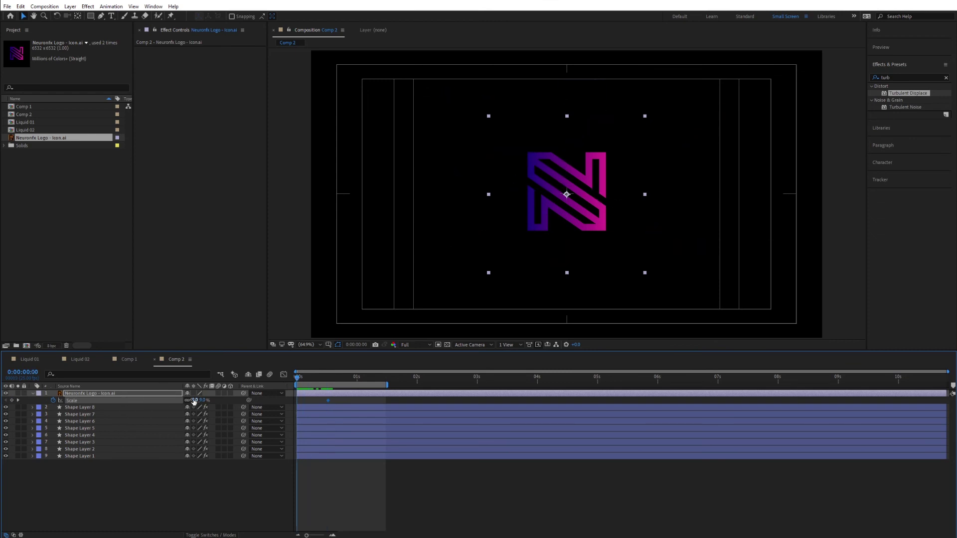
click(196, 401)
text(0)
key(Return)
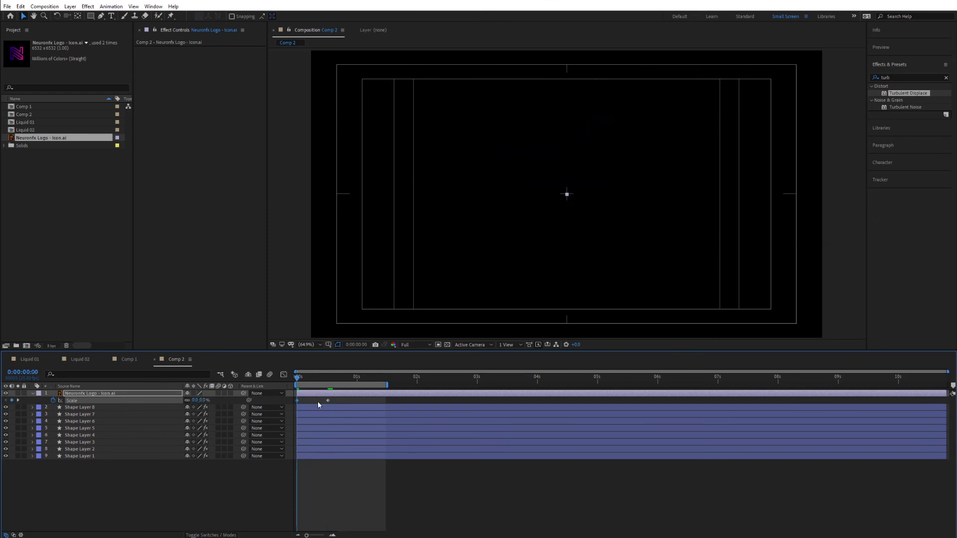
key(space)
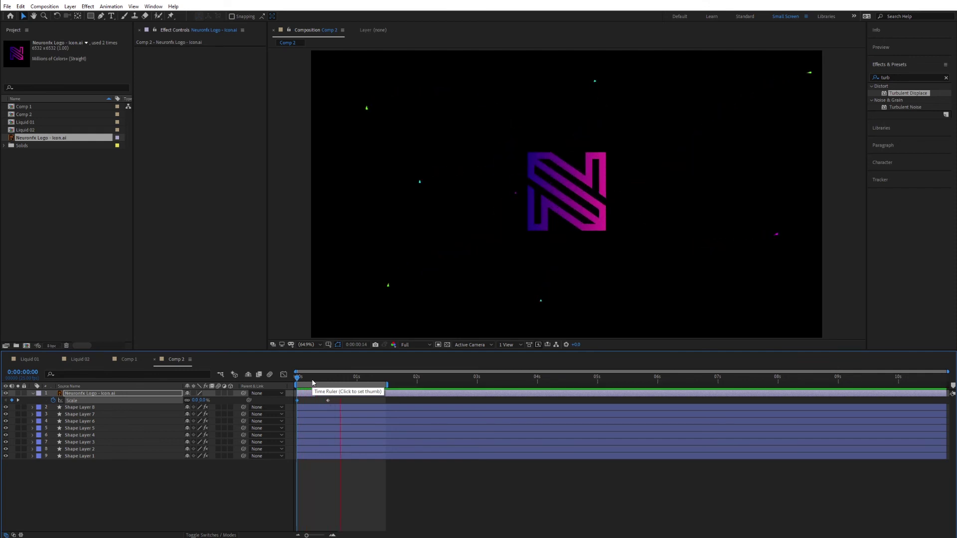
key(space)
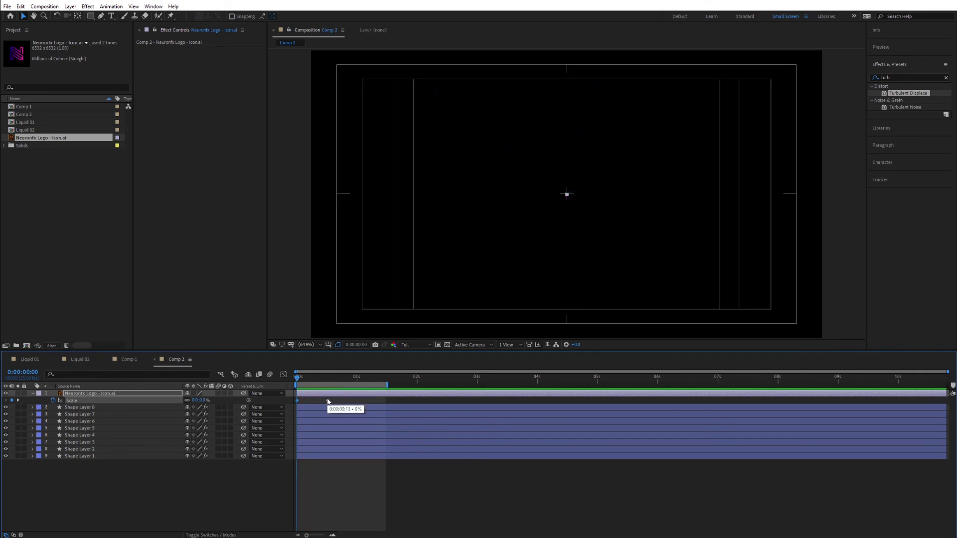
Step: Ease the logo's 9% Scale keyframe and lengthen its incoming influence in the Graph Editor, checking the motion in playback
click(283, 375)
click(704, 527)
drag(325, 511, 305, 512)
key(space)
key(space)
click(283, 374)
Step: Add an overshoot keyframe of 11% to the logo's Scale at 0:00:00:07 and preview the pop
drag(300, 377, 314, 377)
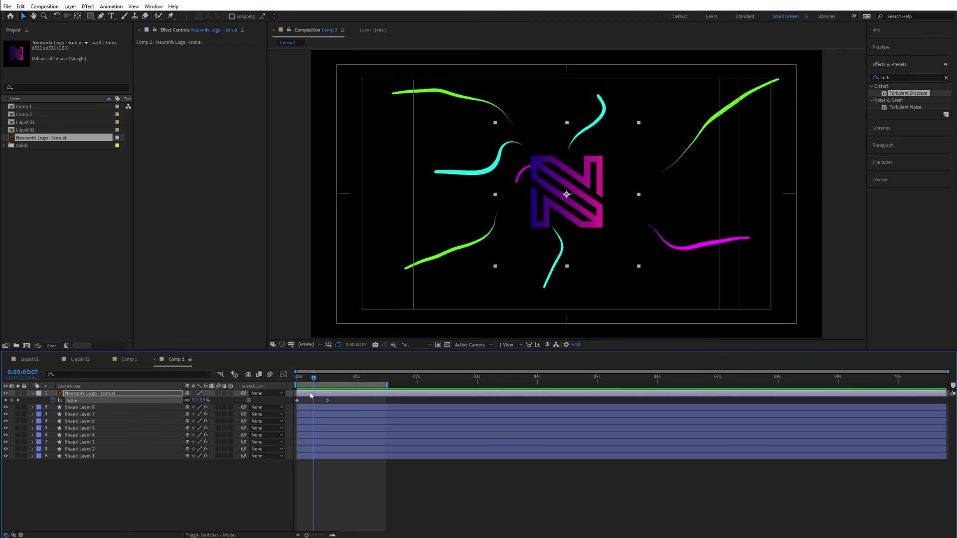
click(203, 400)
mouse_move(319, 381)
mouse_down()
mouse_move(327, 379)
mouse_move(314, 382)
mouse_up()
click(202, 400)
text(11)
key(Return)
click(140, 495)
key(space)
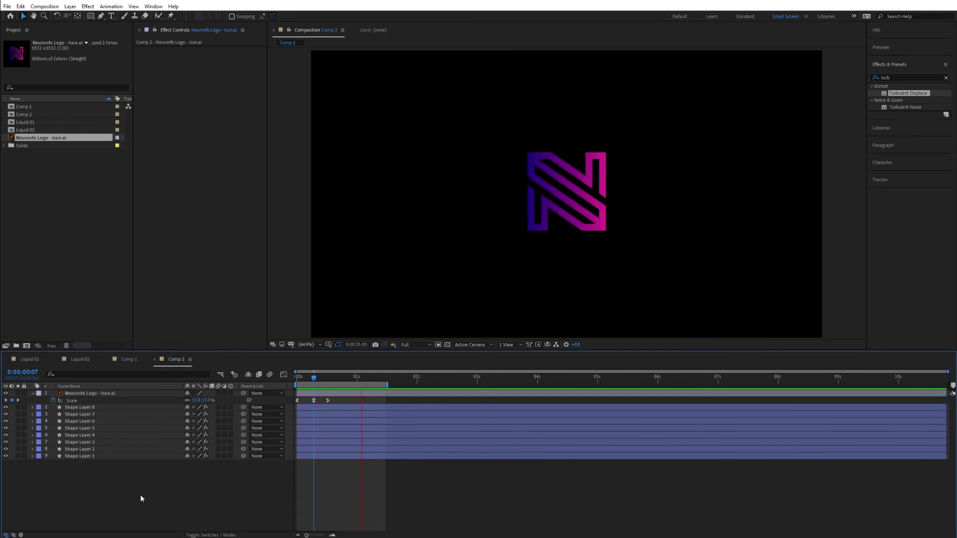
key(apostrophe)
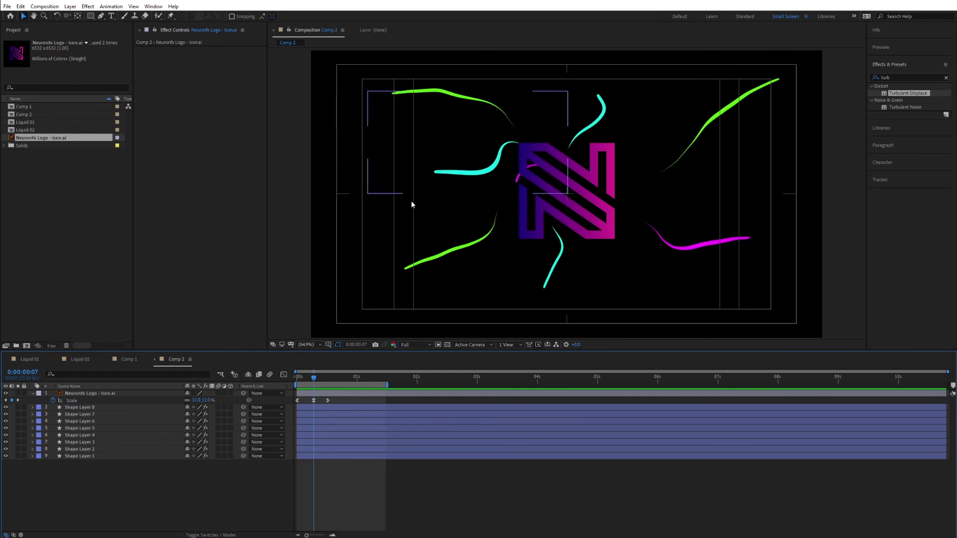
Step: Add a dark cyan solid sized to the composition and place it beneath all the shape layers
right_click(111, 487)
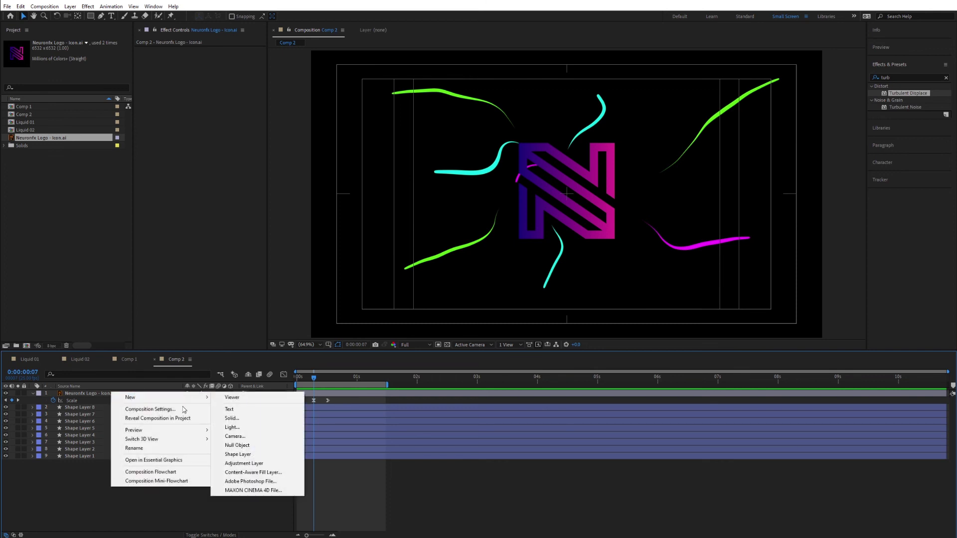
click(232, 418)
drag(47, 225, 148, 211)
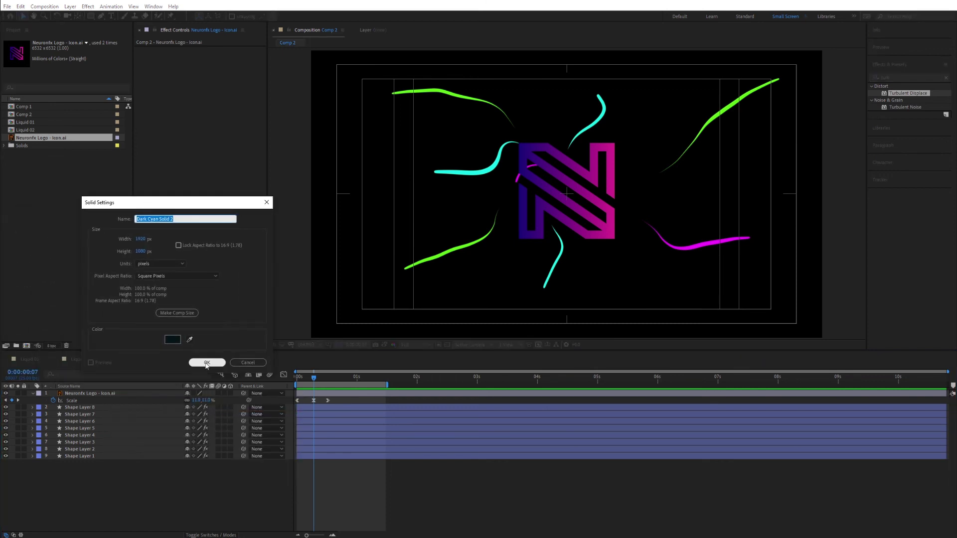
click(207, 363)
drag(82, 394, 94, 501)
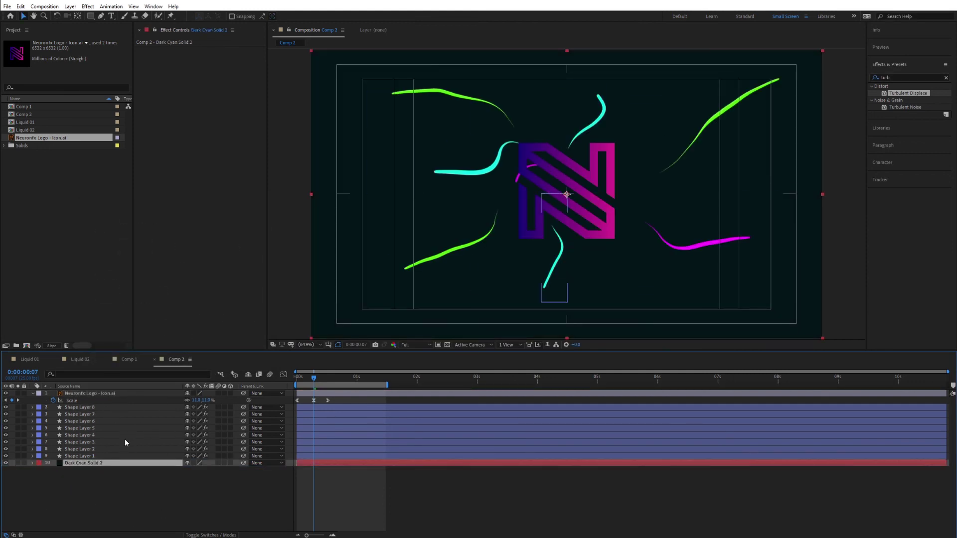
Step: Apply the Gradient Ramp effect to the dark cyan background solid
click(888, 78)
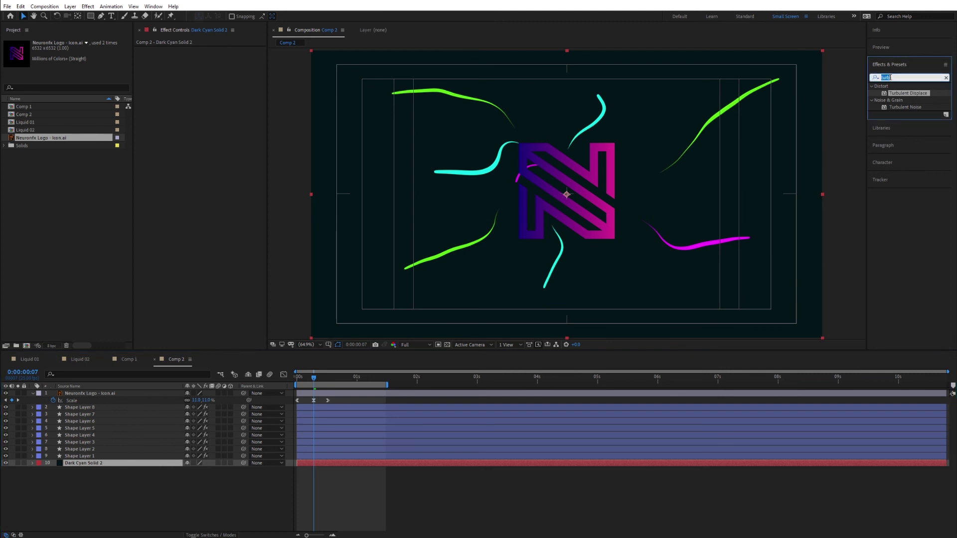
text(gradient)
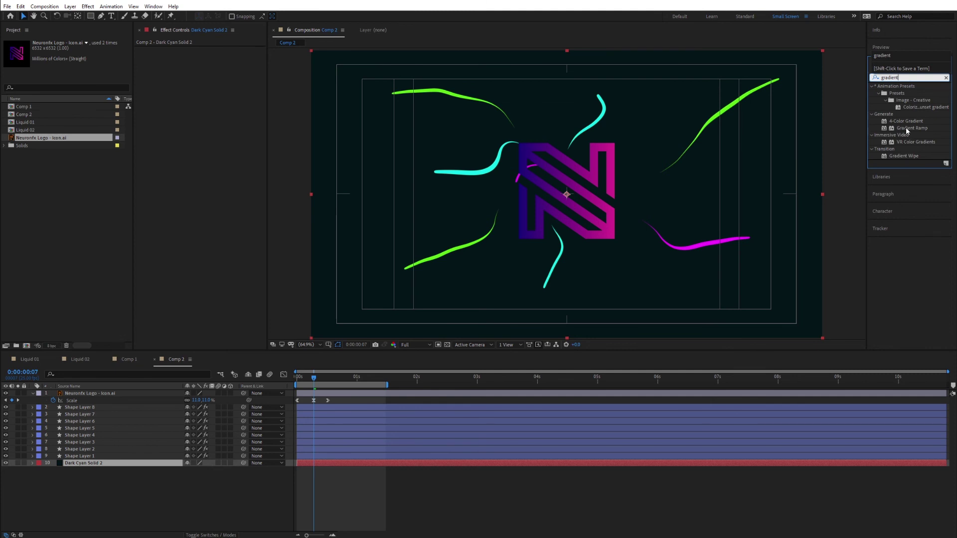
drag(905, 128, 126, 465)
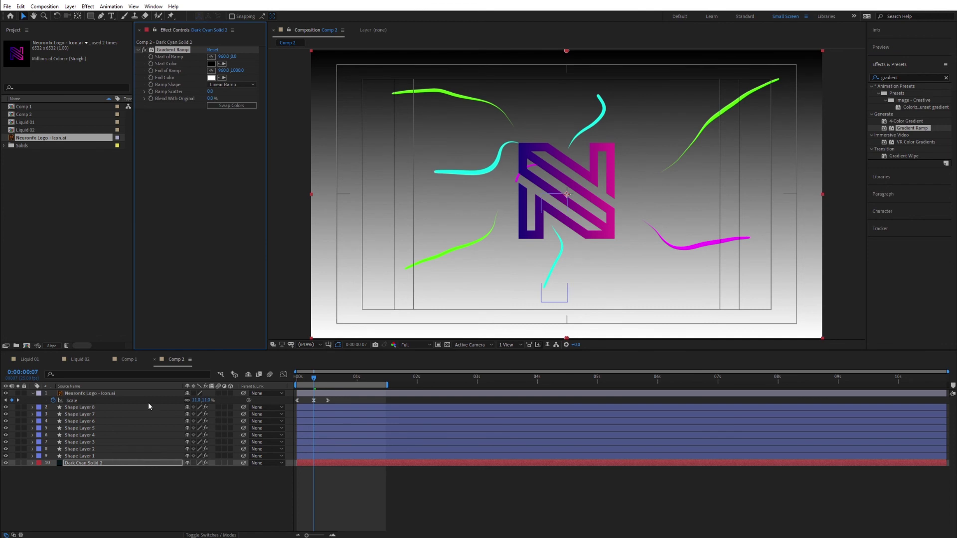
Step: Change the Gradient Ramp's End Color to a very dark, slightly desaturated teal
click(212, 77)
click(177, 226)
click(182, 261)
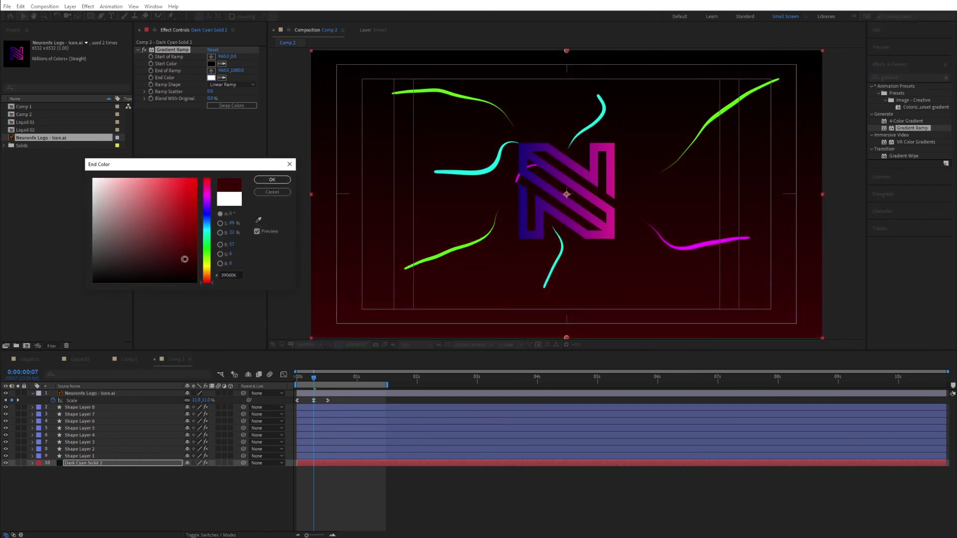
click(206, 230)
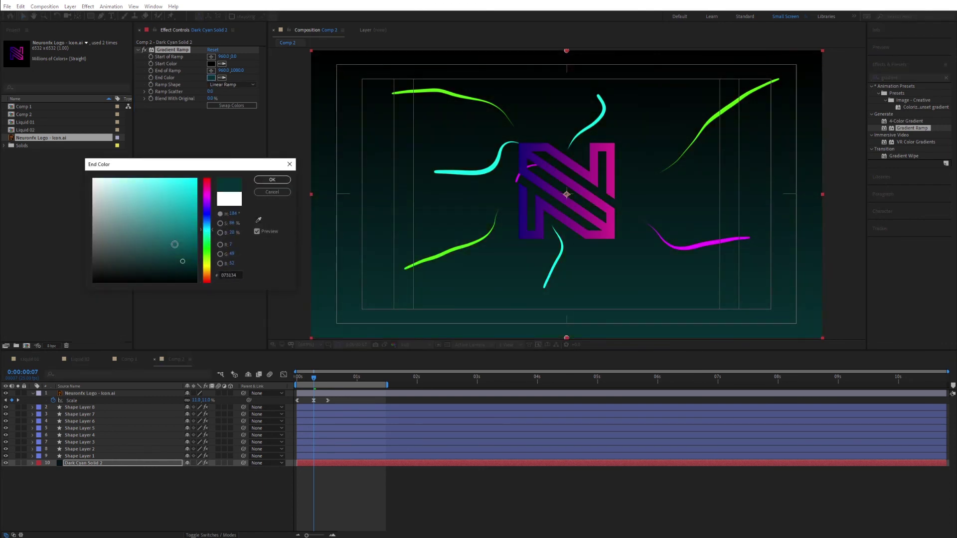
click(176, 269)
drag(176, 269, 176, 272)
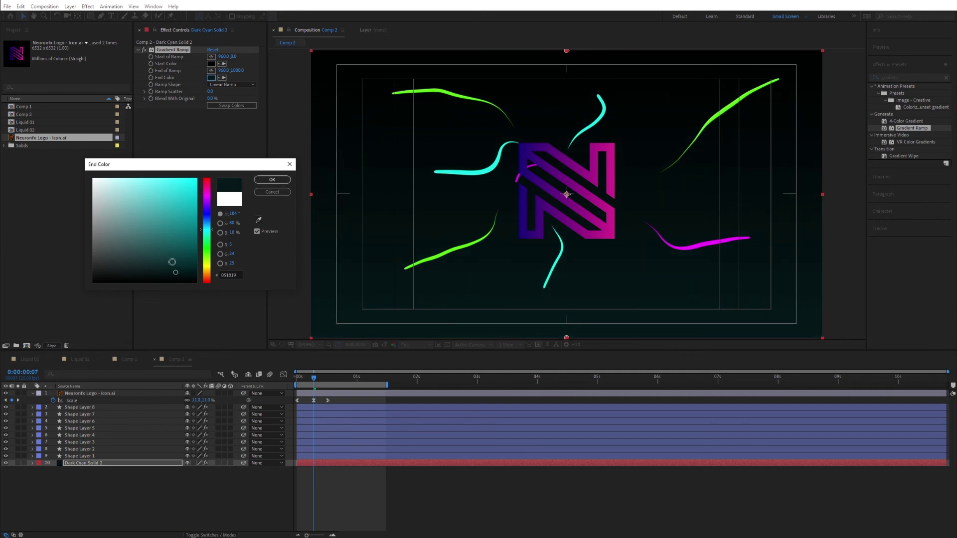
click(156, 264)
click(272, 180)
Step: Run the ramp diagonally from the frame's upper-left corner to its lower-right corner and raise Ramp Scatter to soften the gradient
drag(564, 52, 329, 65)
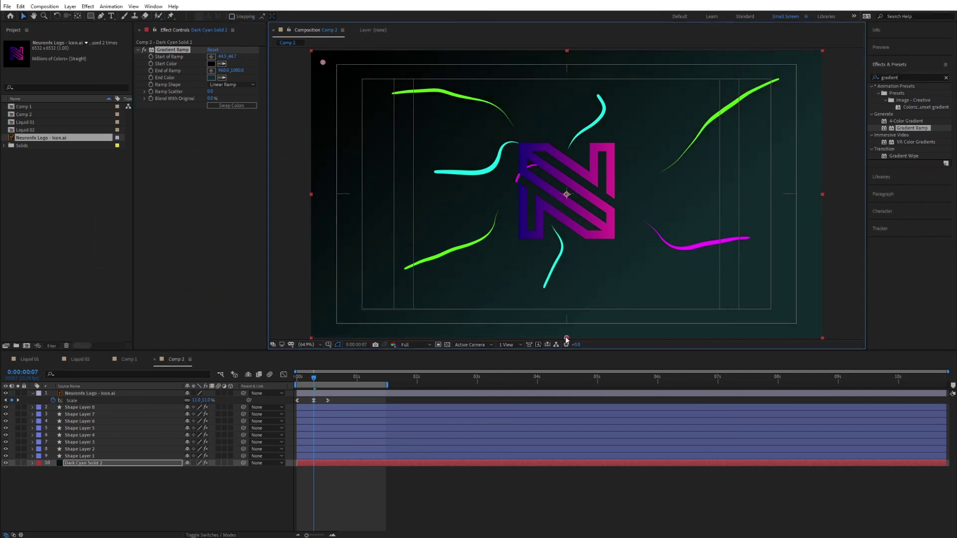
drag(775, 327, 807, 333)
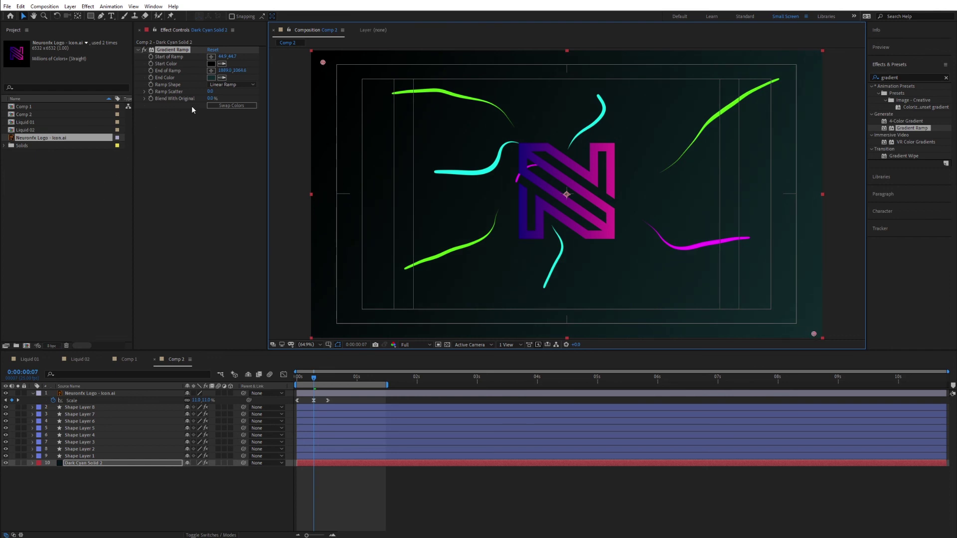
drag(210, 92, 427, 92)
drag(722, 113, 736, 226)
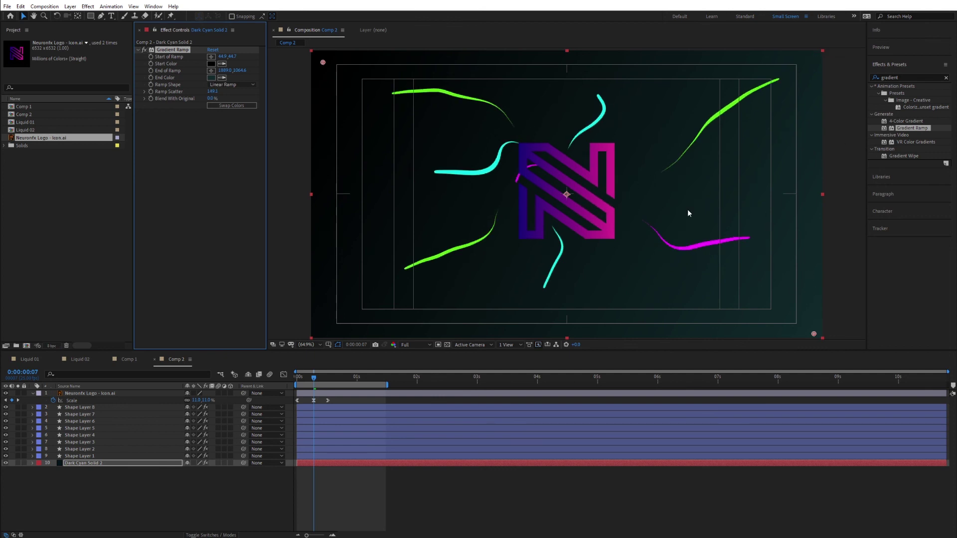
click(116, 492)
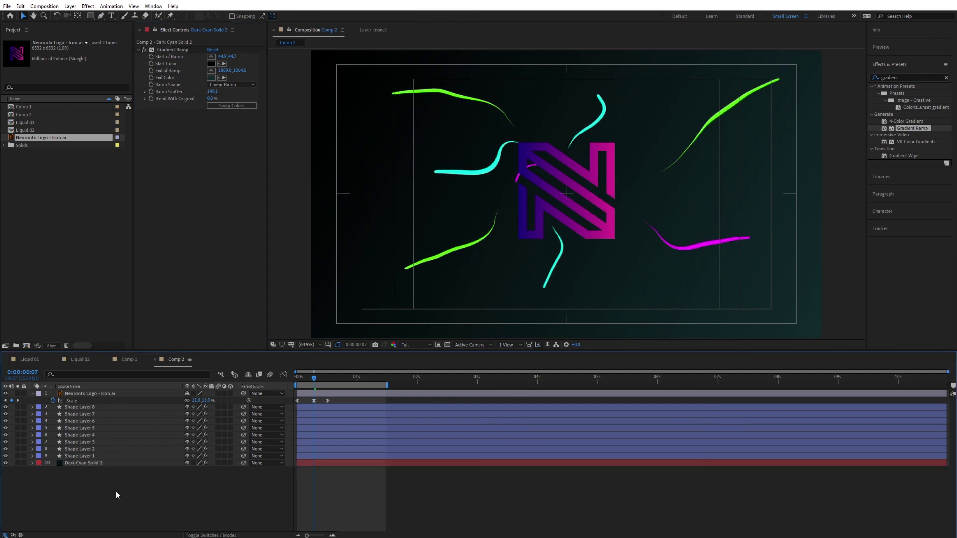
Step: Apply a Fill effect to the Neuronfx logo layer and set its color to bright purple
click(88, 394)
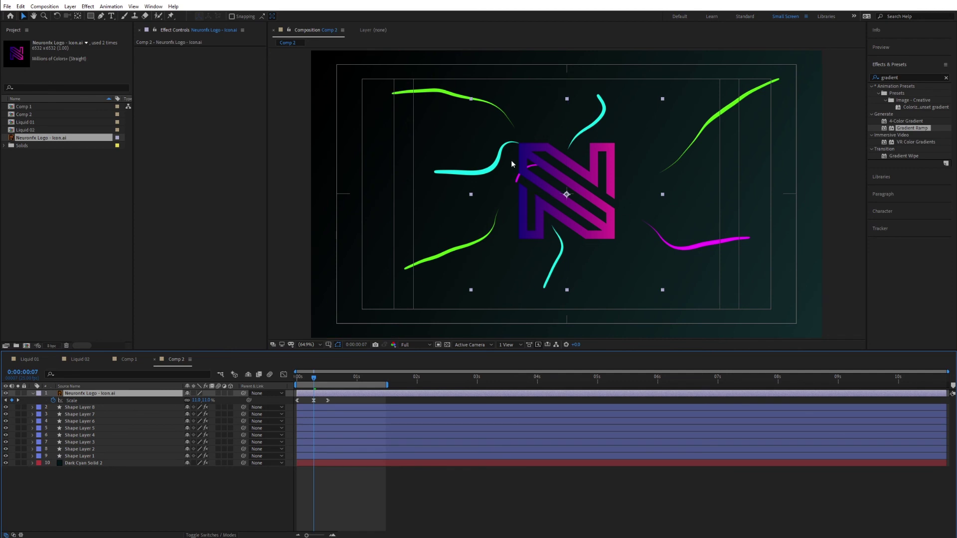
double_click(903, 78)
text(fill)
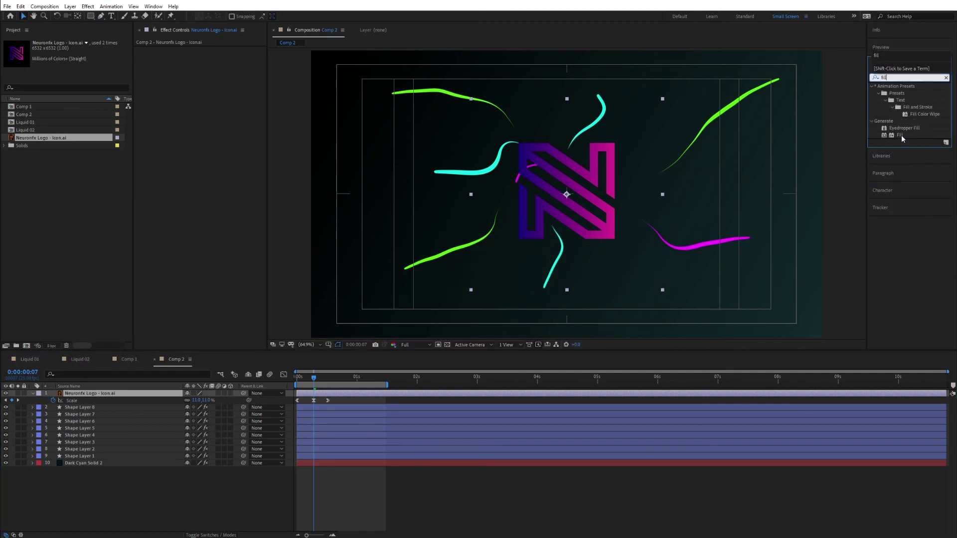
drag(899, 135, 98, 390)
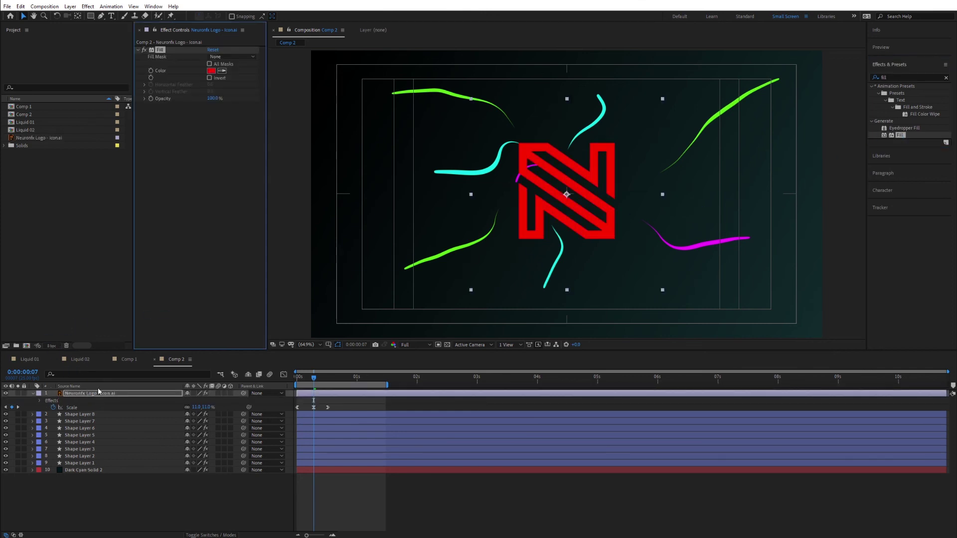
click(211, 70)
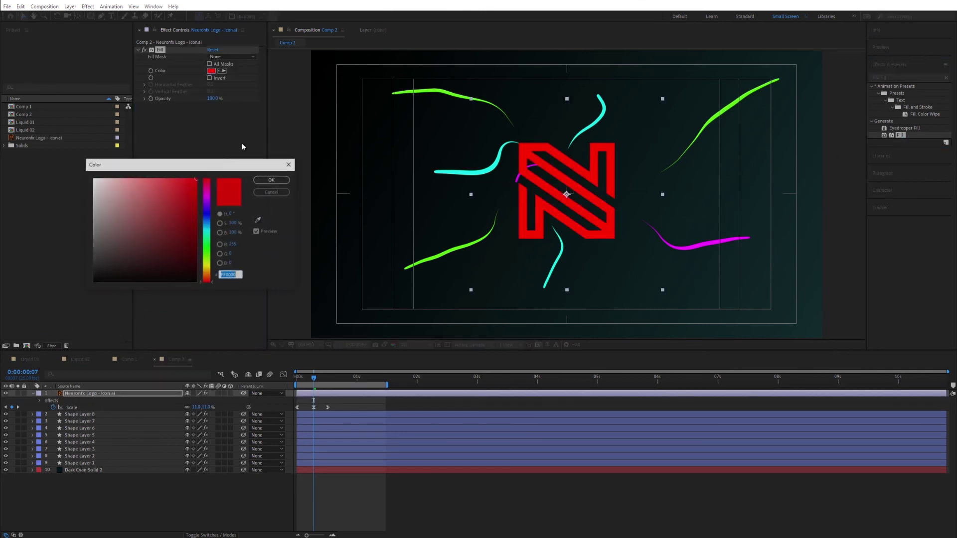
drag(190, 162, 229, 163)
mouse_move(245, 205)
mouse_down()
mouse_move(243, 214)
mouse_move(241, 204)
mouse_up()
drag(204, 178, 197, 177)
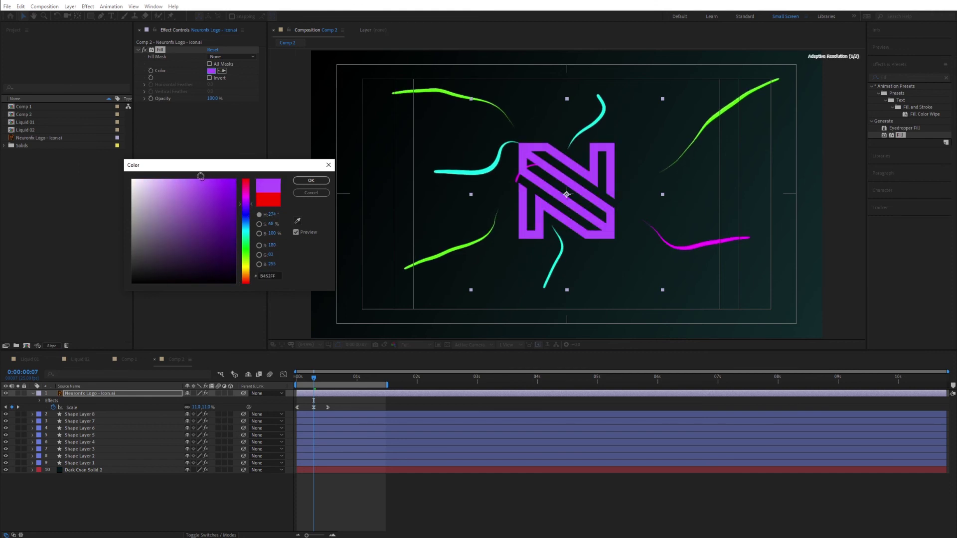
click(311, 181)
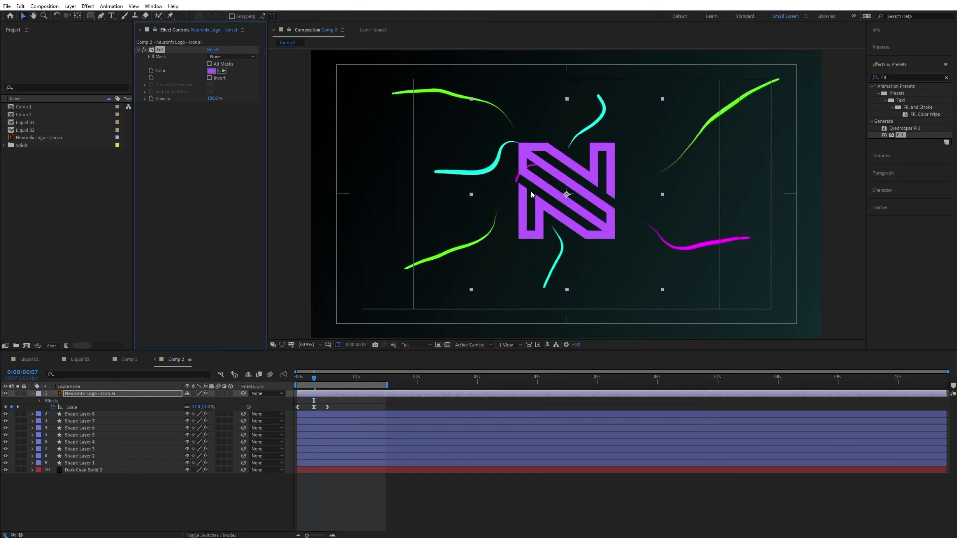
Step: Add a new adjustment layer above the logo in Comp 2
click(153, 492)
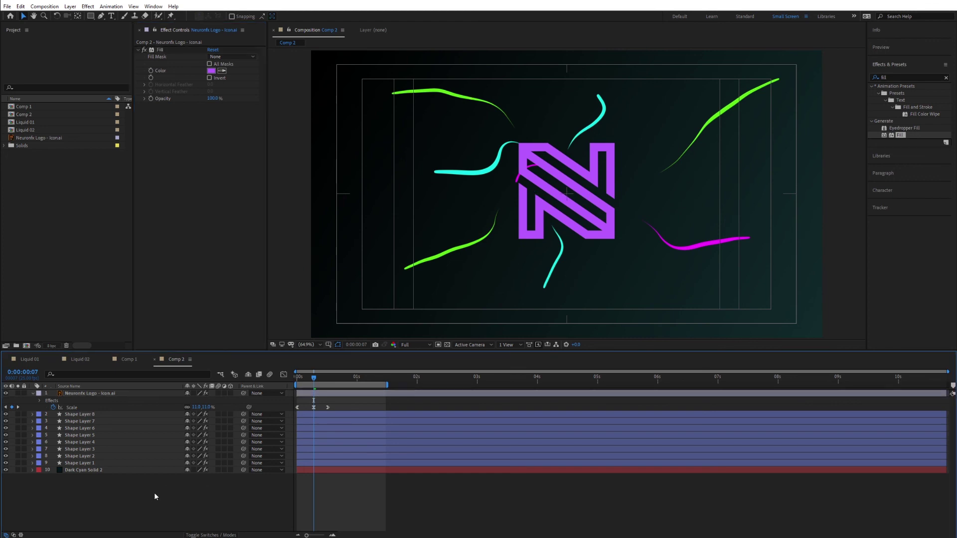
right_click(152, 495)
mouse_move(168, 408)
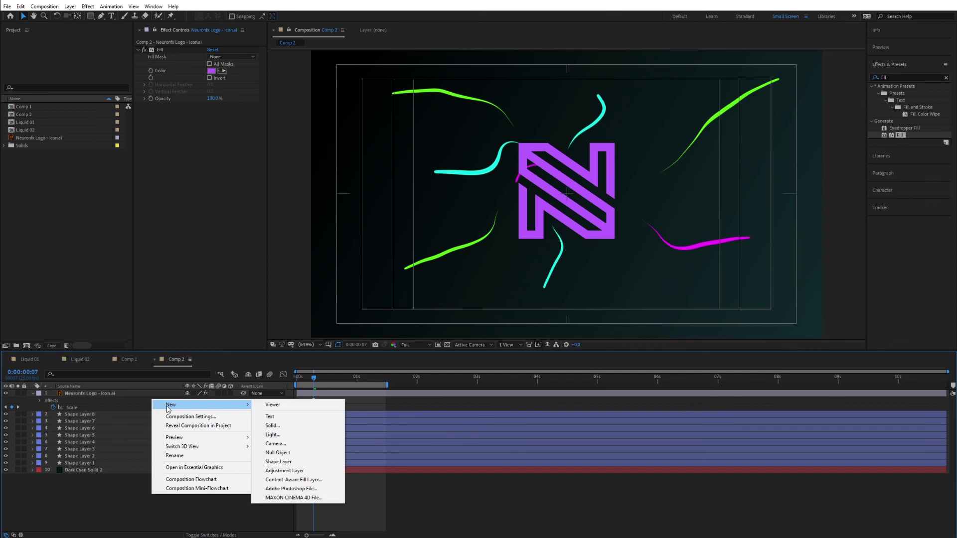
click(291, 471)
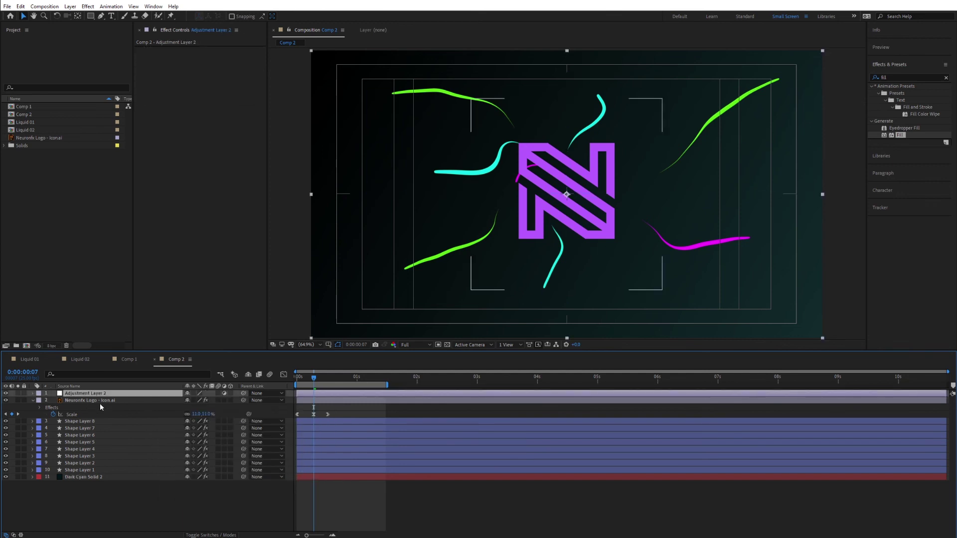
Step: Apply a Glow effect to the adjustment layer with Glow Radius 13 and Glow Intensity 1.2
click(892, 77)
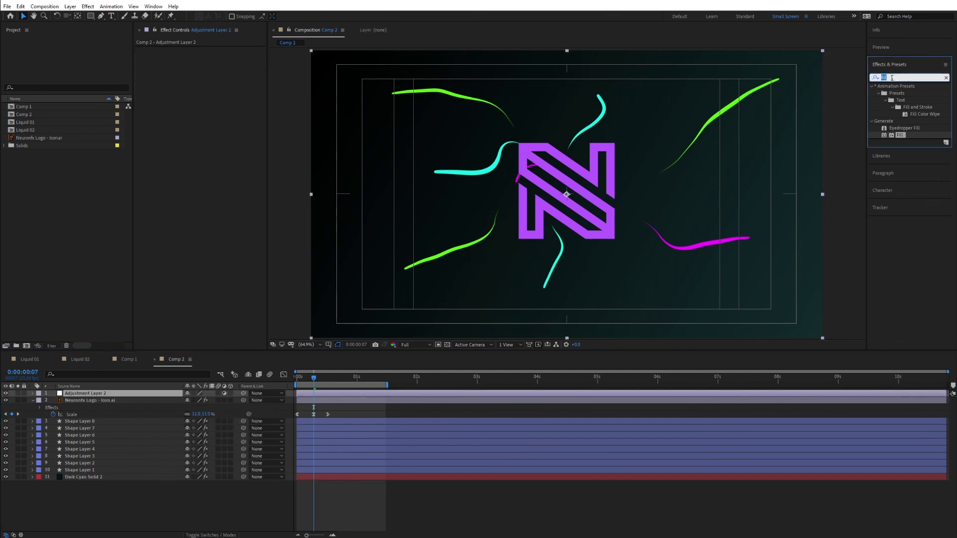
text(glow)
drag(901, 137, 93, 390)
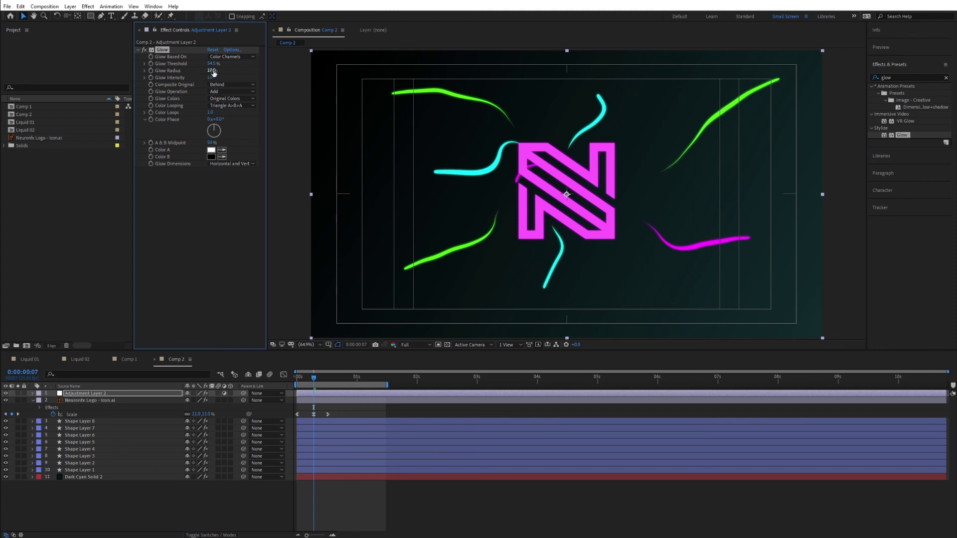
mouse_move(213, 71)
mouse_down()
mouse_move(227, 78)
mouse_move(210, 70)
mouse_up()
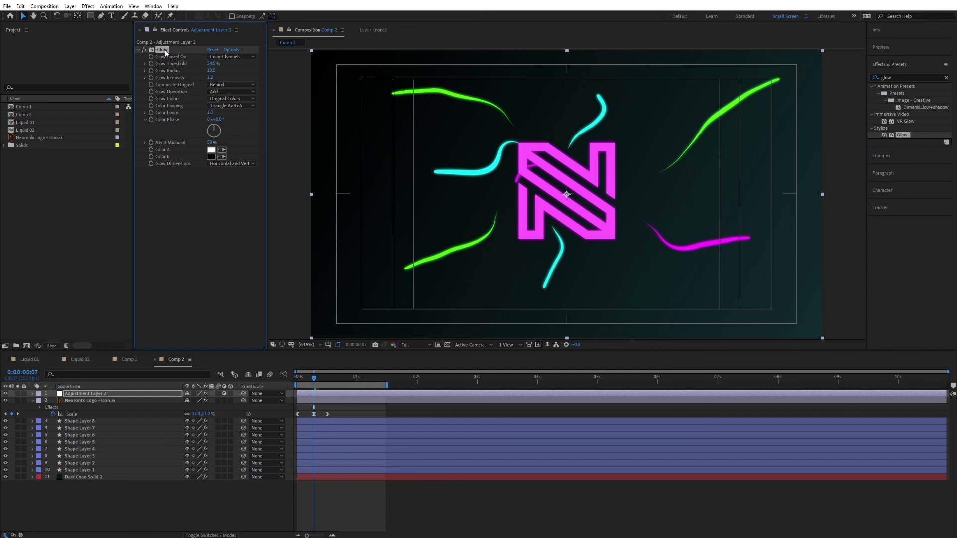
Step: Duplicate the Glow with Radius 446 and Intensity 0.7, and give the original Glow a lower Intensity and a Radius of 30
key(ctrl+d)
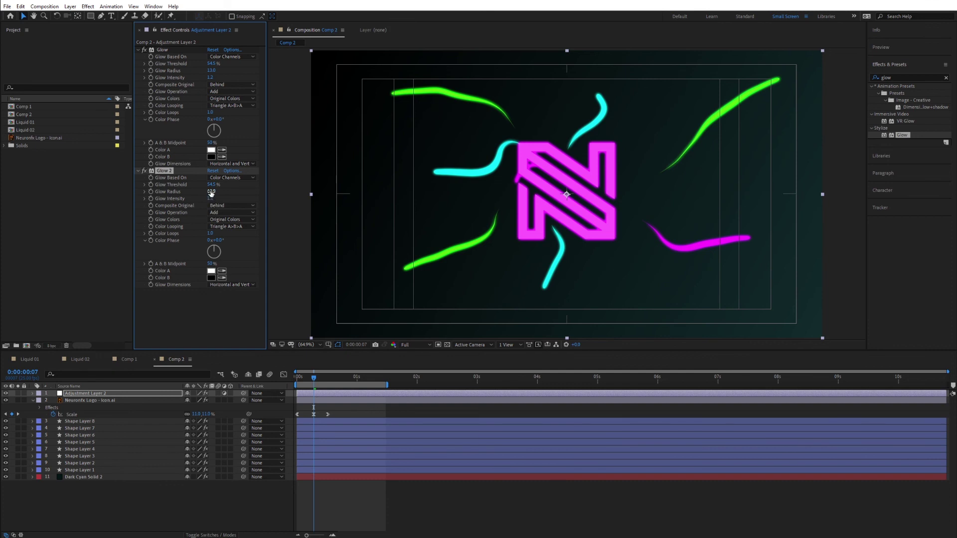
drag(210, 191, 391, 176)
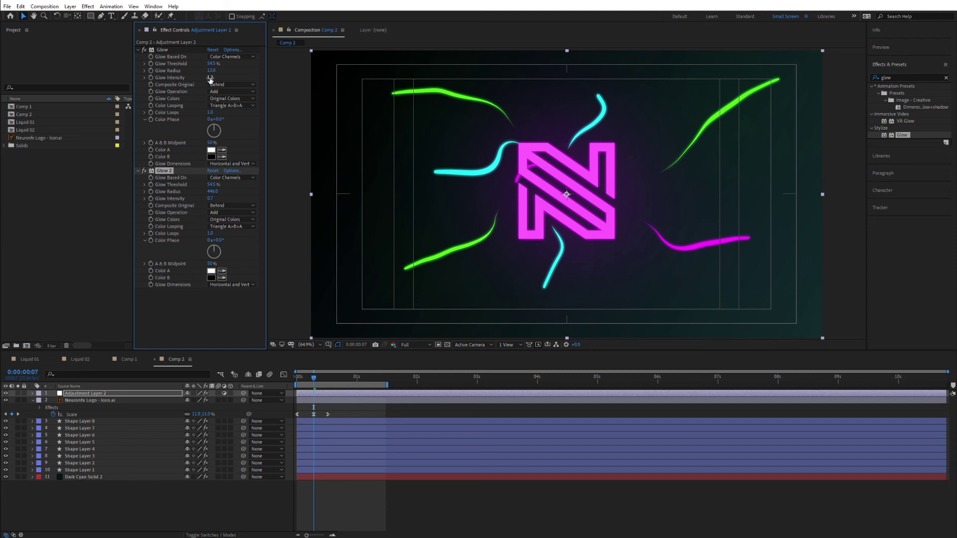
drag(209, 78, 205, 79)
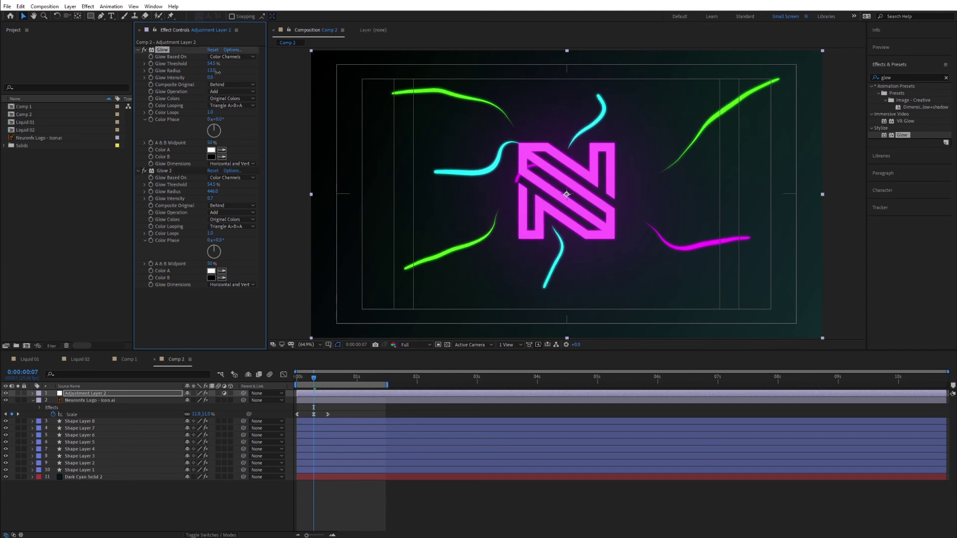
click(212, 70)
text(30)
key(Return)
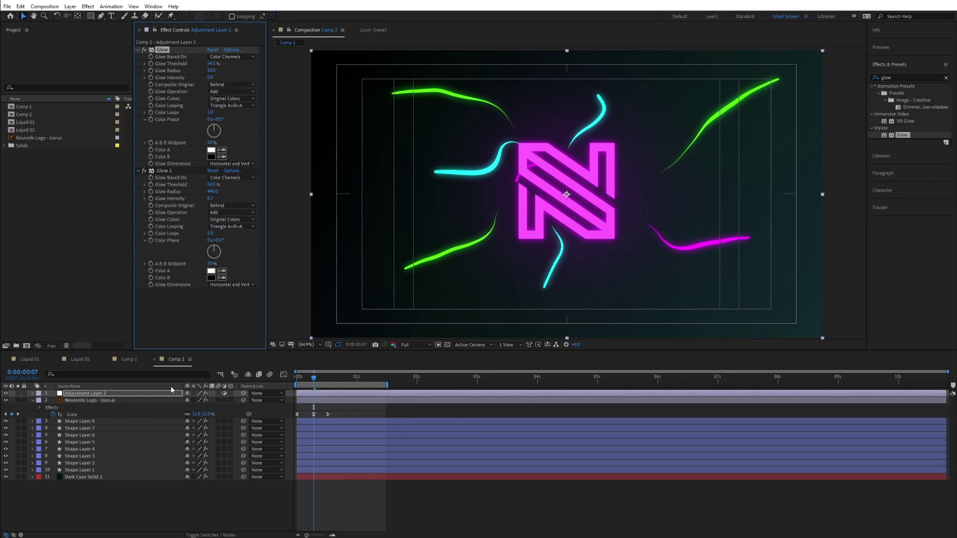
Step: Lighten the logo's Fill color to a pale purple so it glows closer to white
click(76, 400)
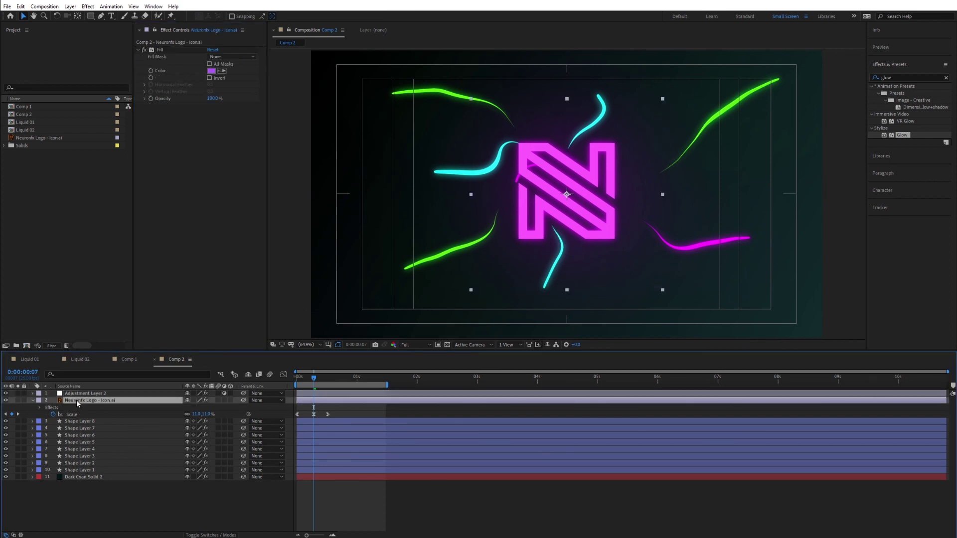
click(208, 71)
drag(191, 181, 180, 175)
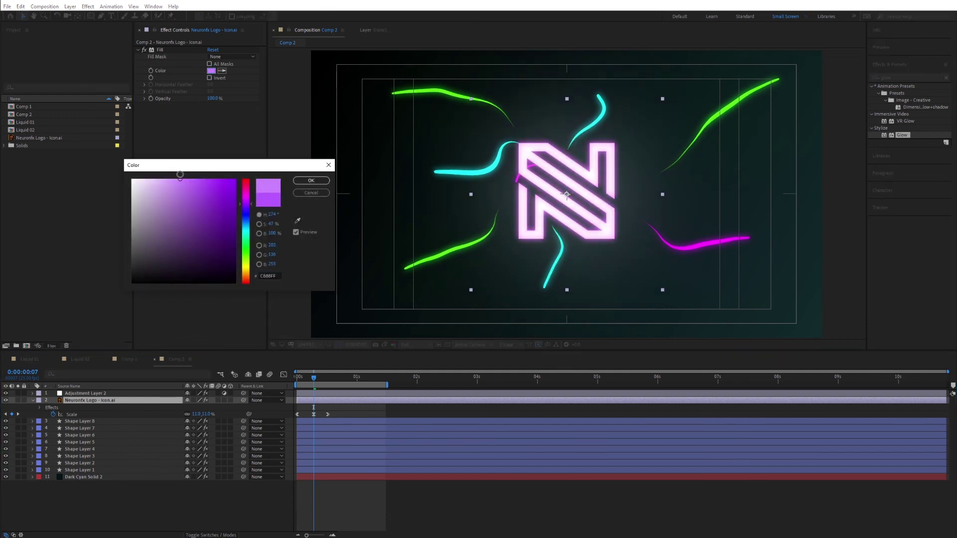
click(311, 180)
click(119, 519)
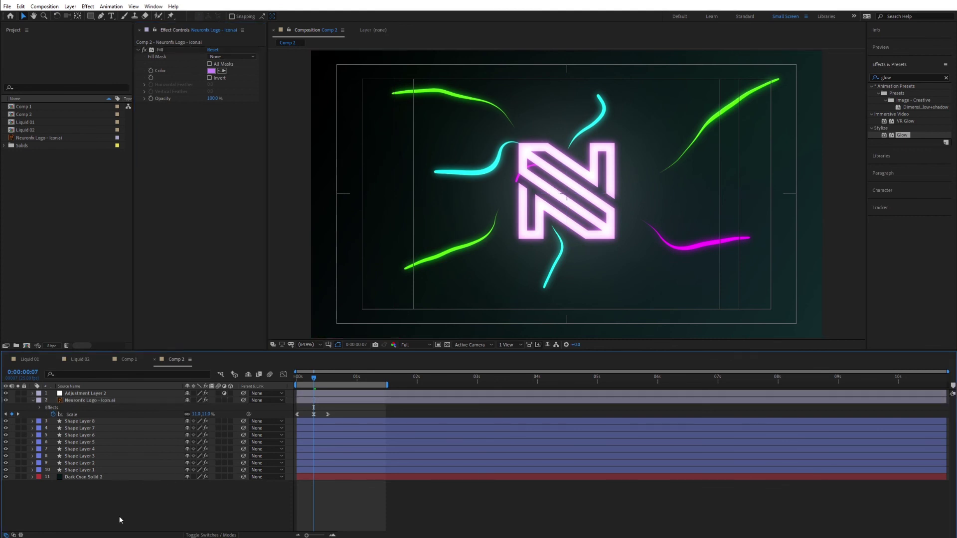
Step: Apply Curves below the two Glows on the adjustment layer and raise the upper part of the RGB curve to brighten the image
click(76, 393)
click(895, 76)
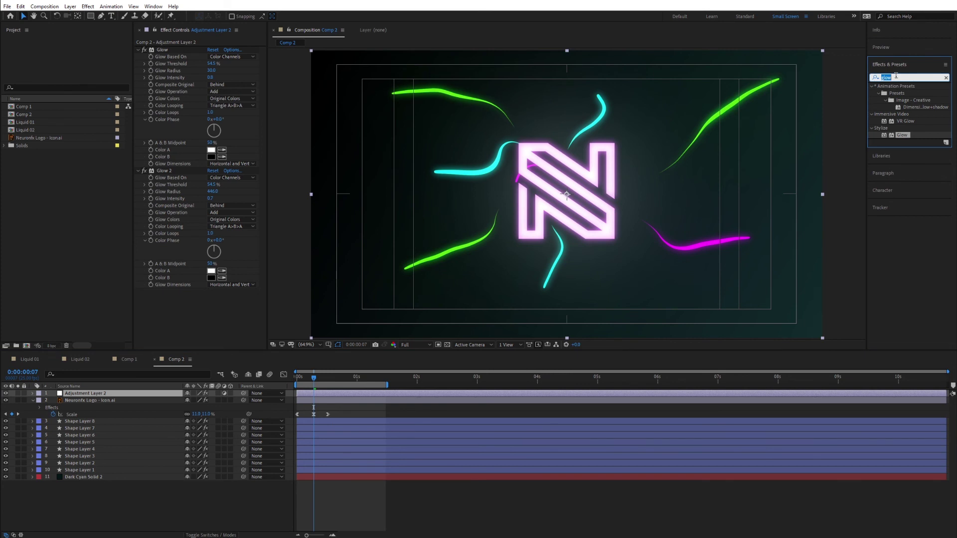
text(curves)
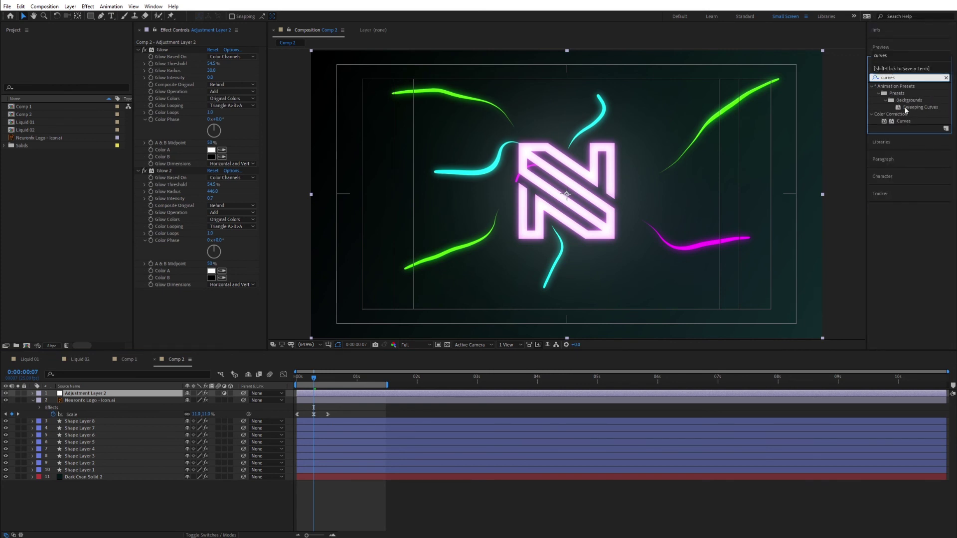
drag(902, 119, 198, 311)
drag(223, 250, 222, 233)
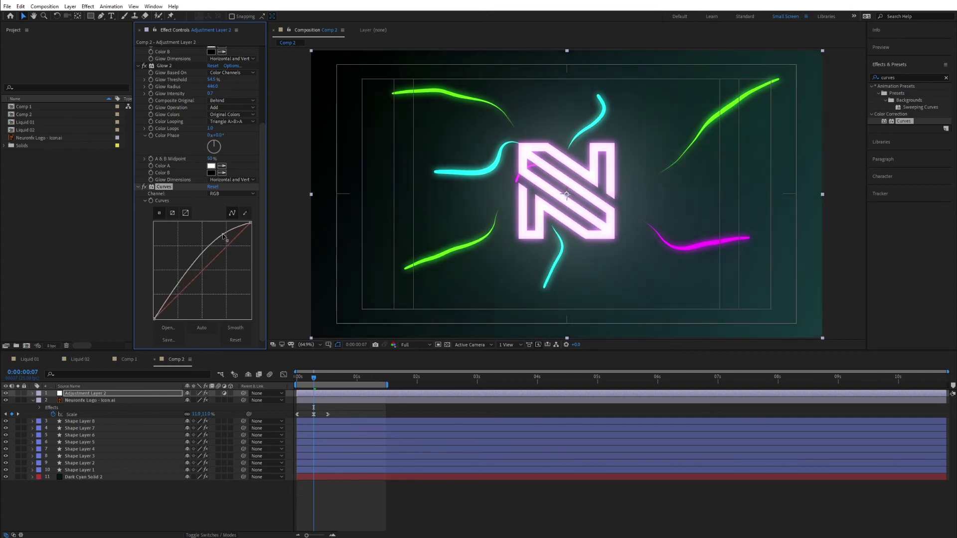
Step: Pull the lower part of the adjustment layer's RGB curve down into an S-curve for stronger contrast, and preview the result
drag(188, 274, 176, 303)
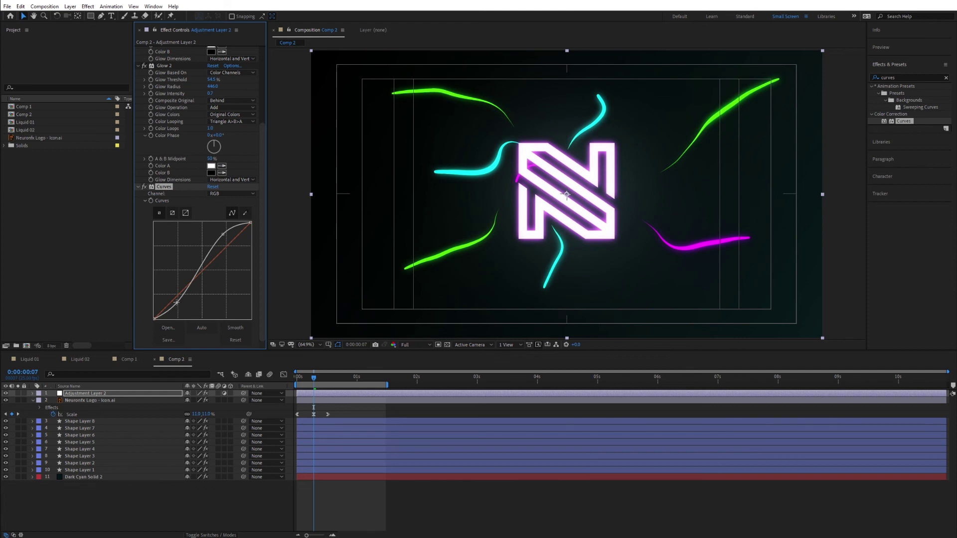
click(148, 501)
key(space)
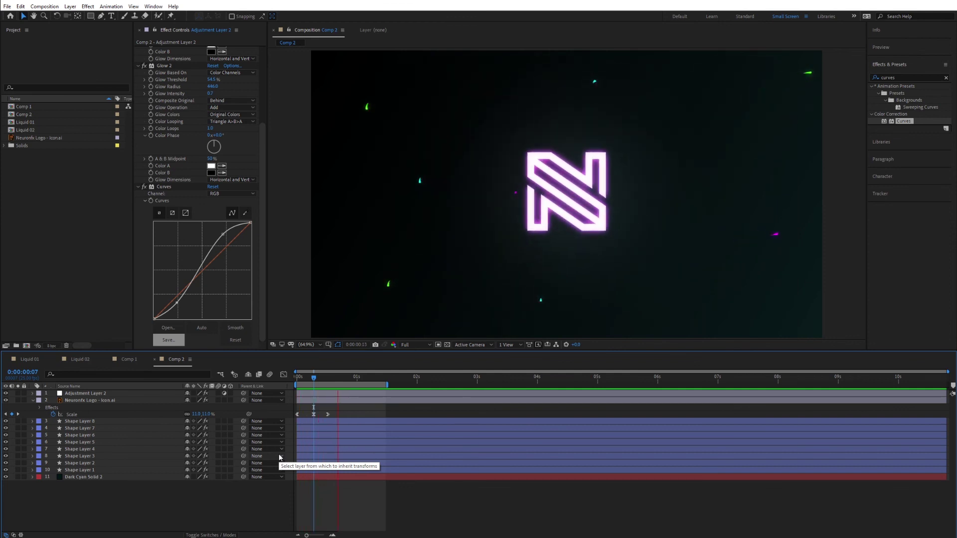
key(space)
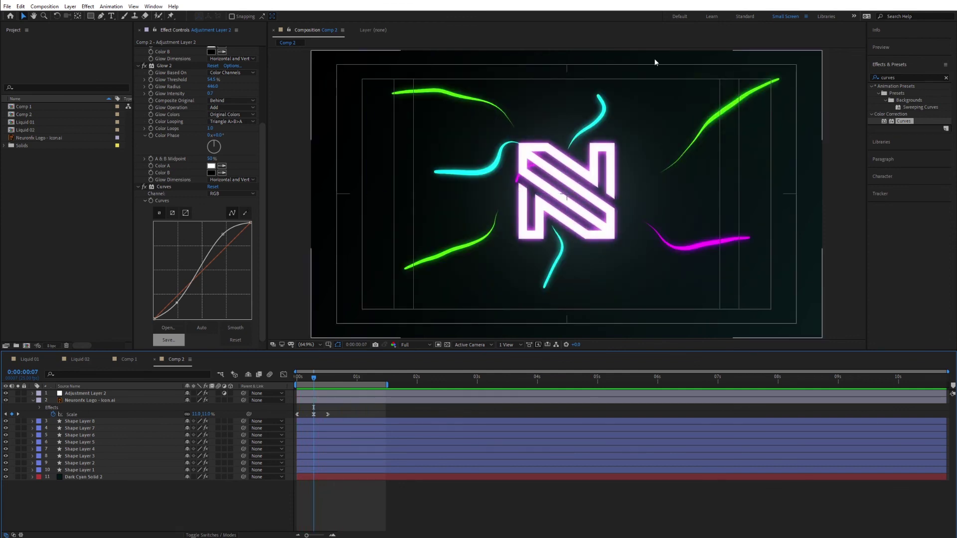
Step: Play back the finished Comp 2 animation to review the logo pop-up and glowing liquid strokes
key(space)
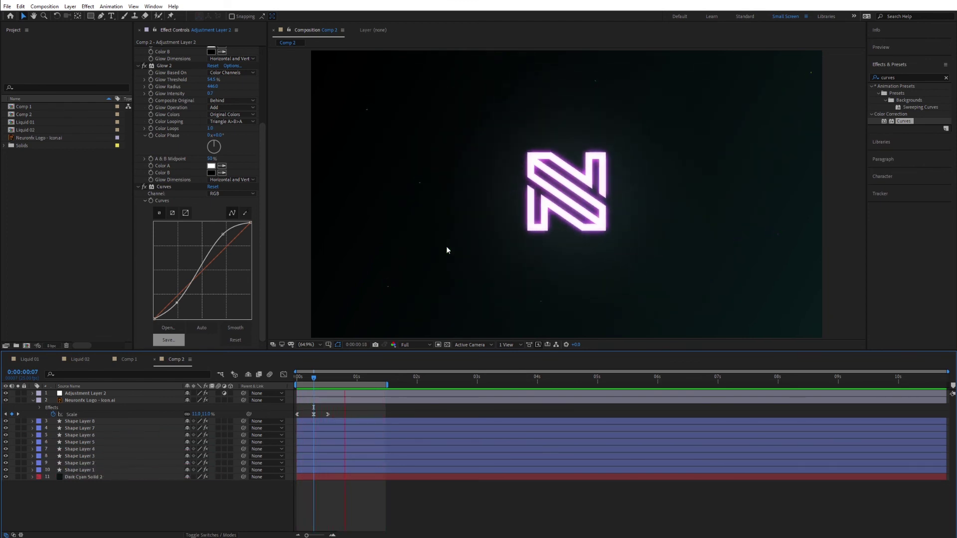
key(space)
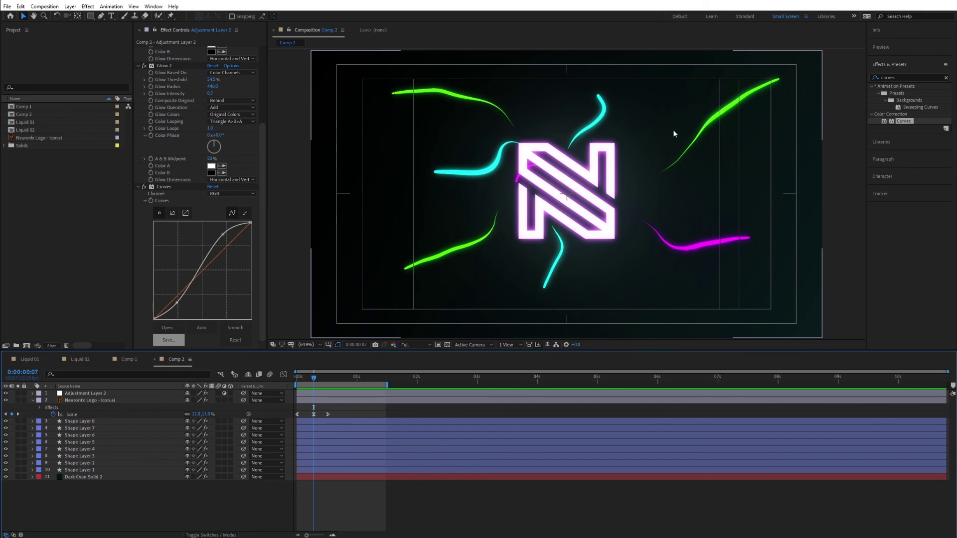
click(198, 514)
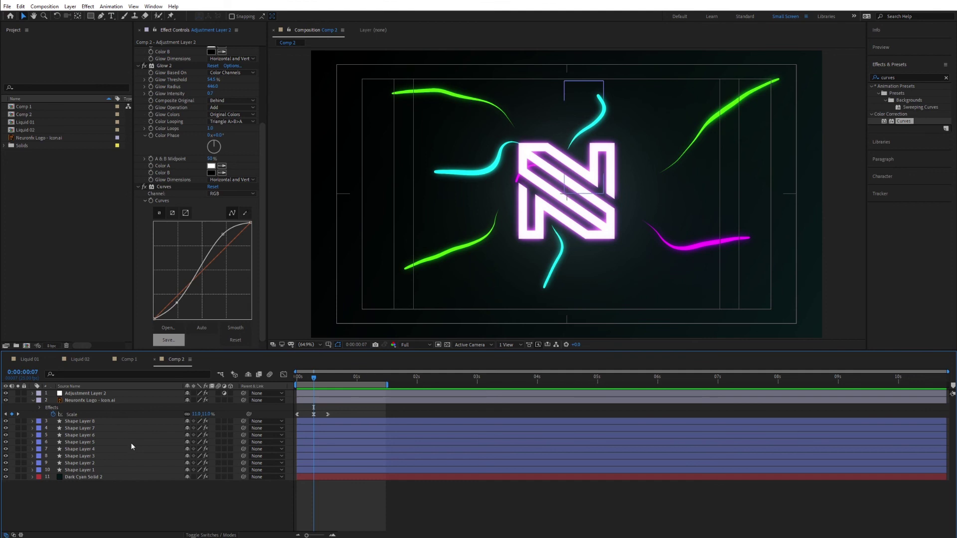
key(space)
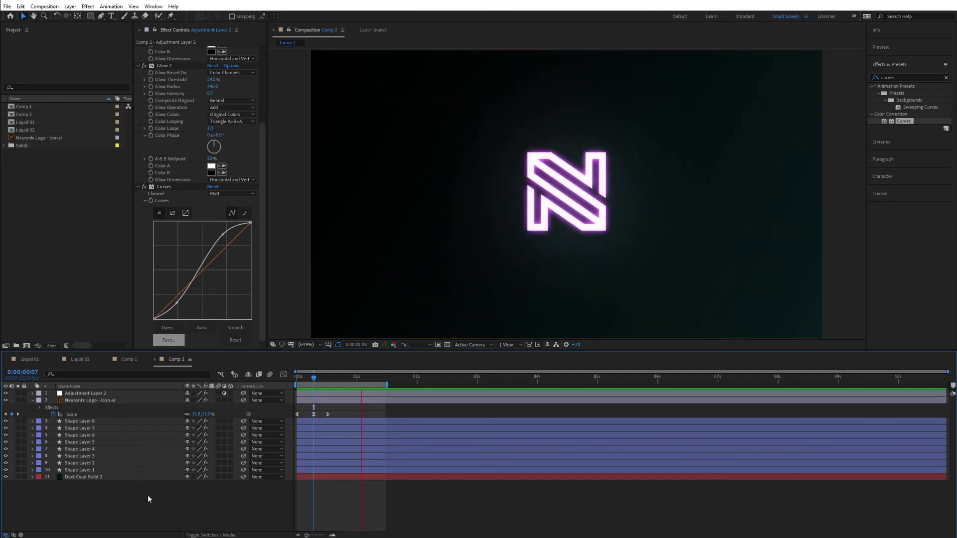